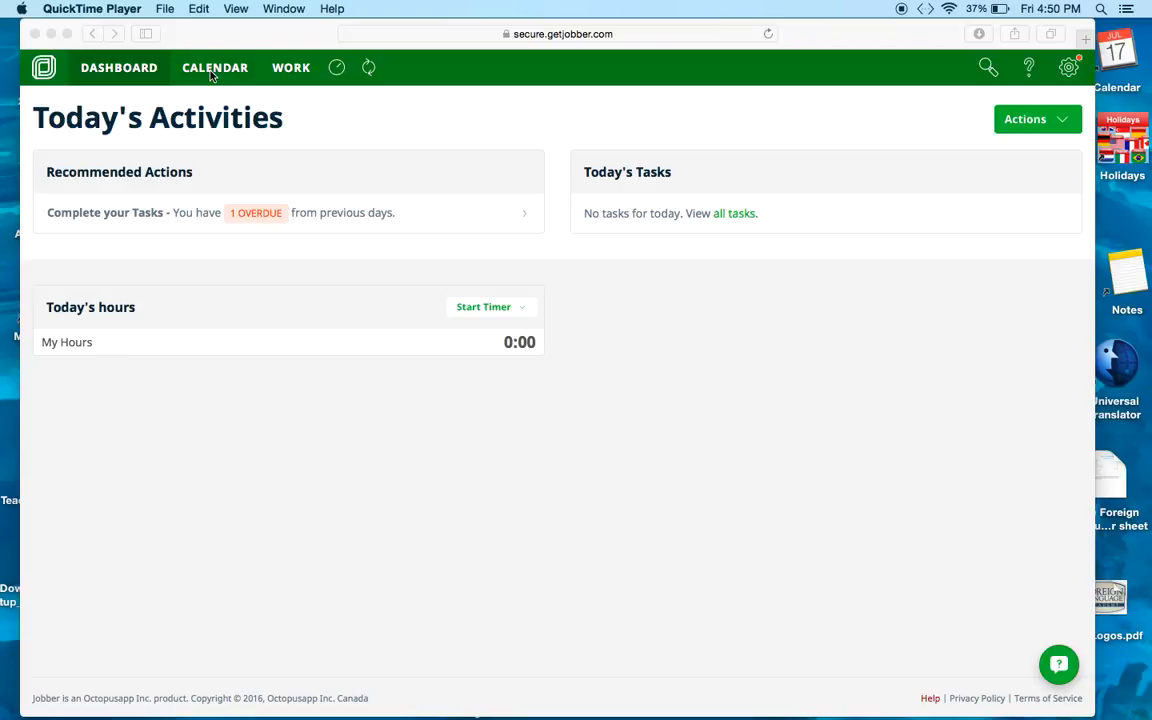
- Open the calendar's month view and review the visits scheduled for April 2016
{"action": "left_click", "coordinate": [211, 76]}
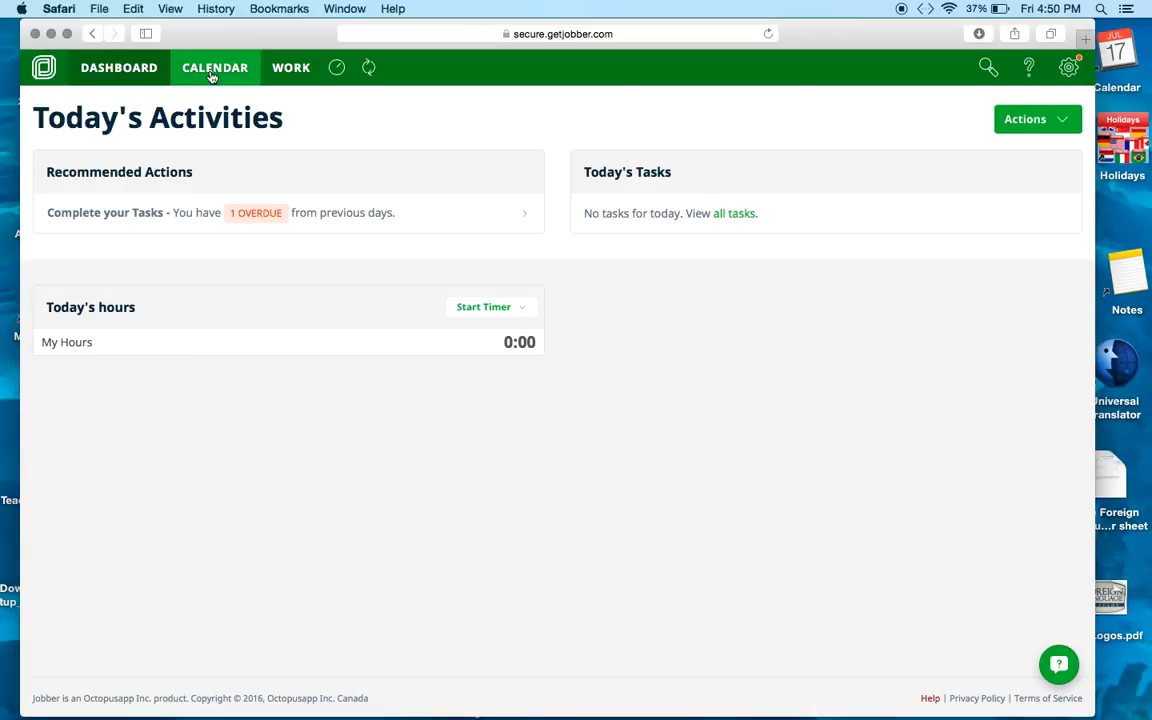
{"action": "left_click", "coordinate": [212, 75]}
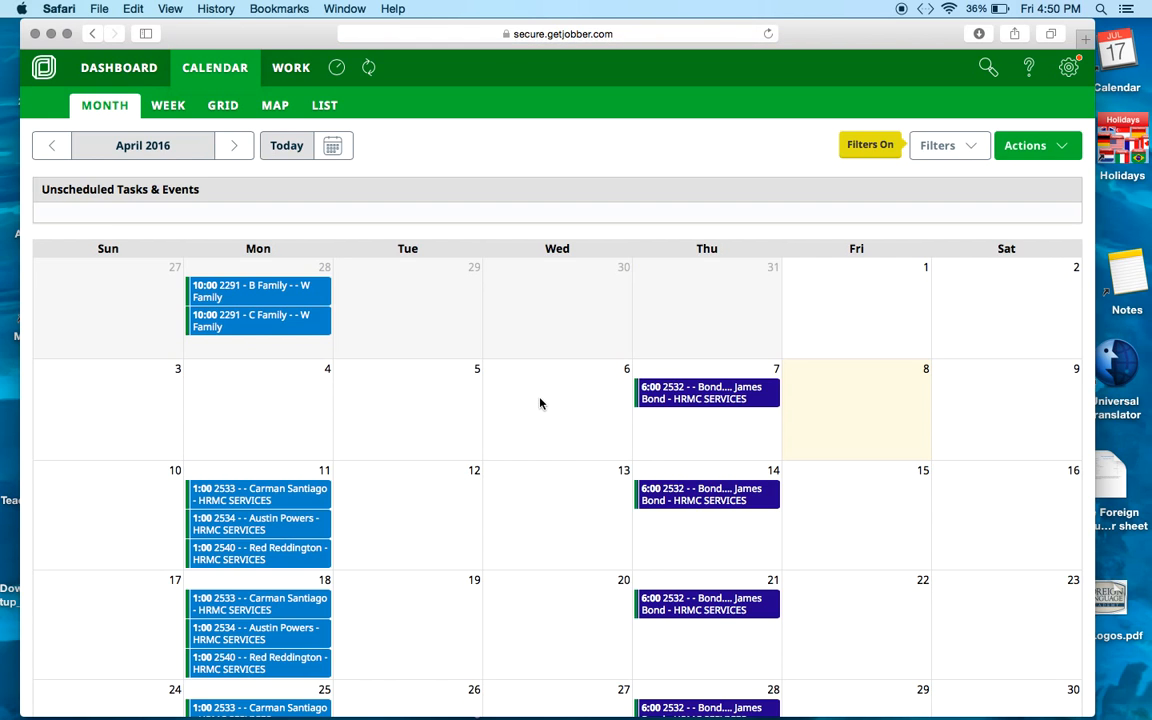
{"action": "scroll", "coordinate": [540, 403], "scroll_direction": "down", "scroll_amount": 3}
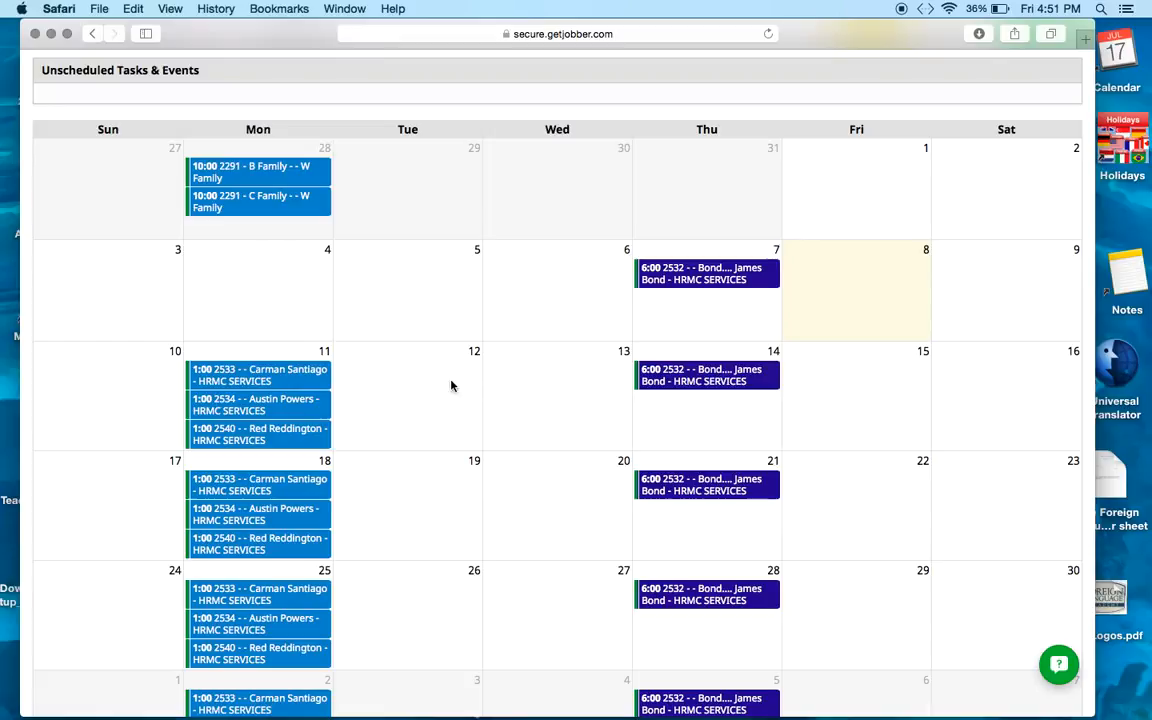
{"action": "left_click", "coordinate": [665, 285]}
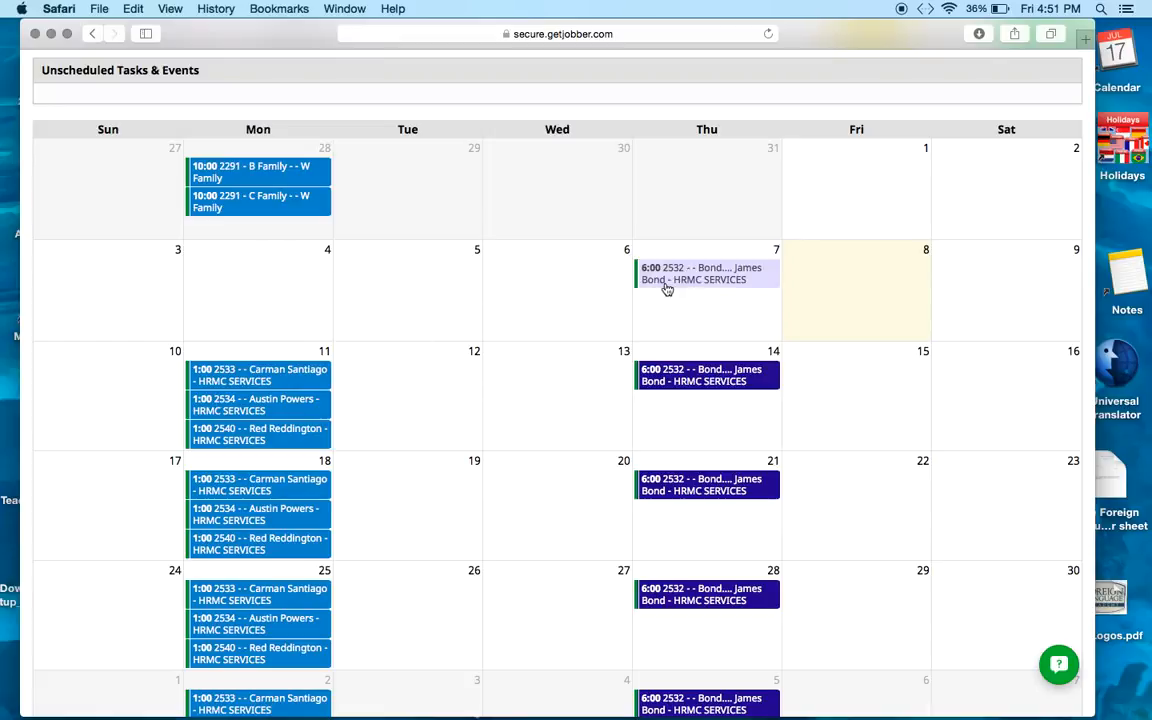
{"action": "left_click_drag", "start_coordinate": [667, 289], "coordinate": [722, 303]}
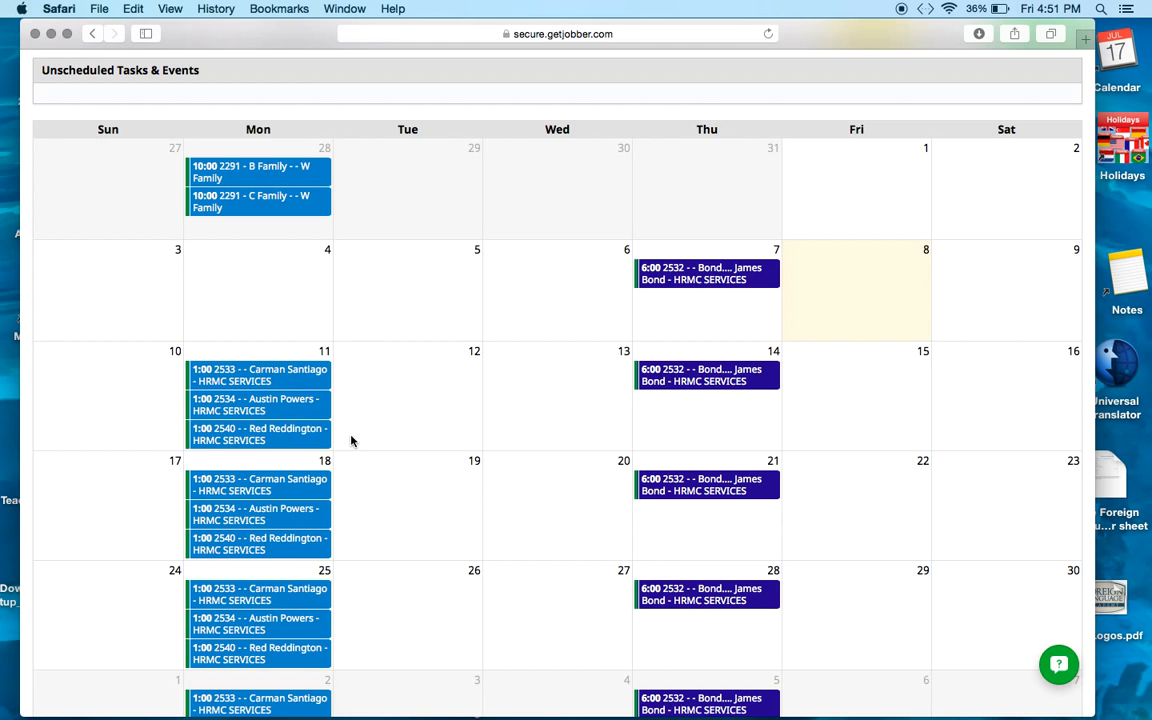
{"action": "scroll", "coordinate": [415, 410], "scroll_direction": "up", "scroll_amount": 5}
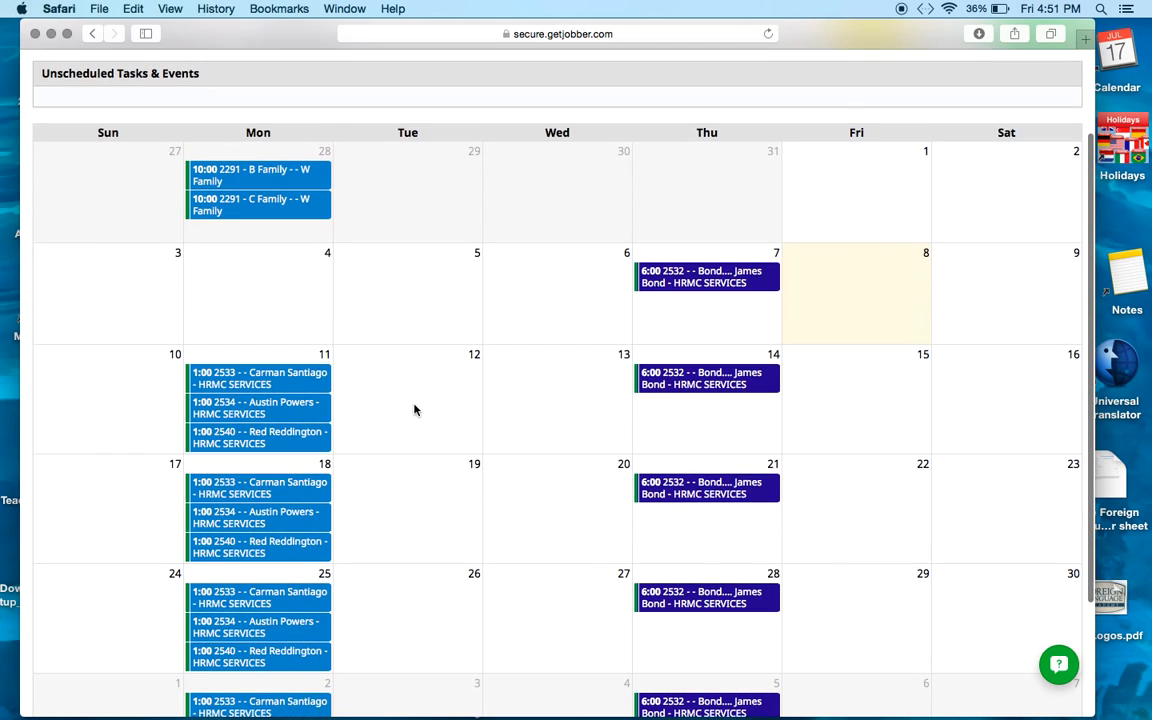
{"action": "scroll", "coordinate": [415, 410], "scroll_direction": "down", "scroll_amount": 6}
{"action": "scroll", "coordinate": [415, 410], "scroll_direction": "up", "scroll_amount": 2}
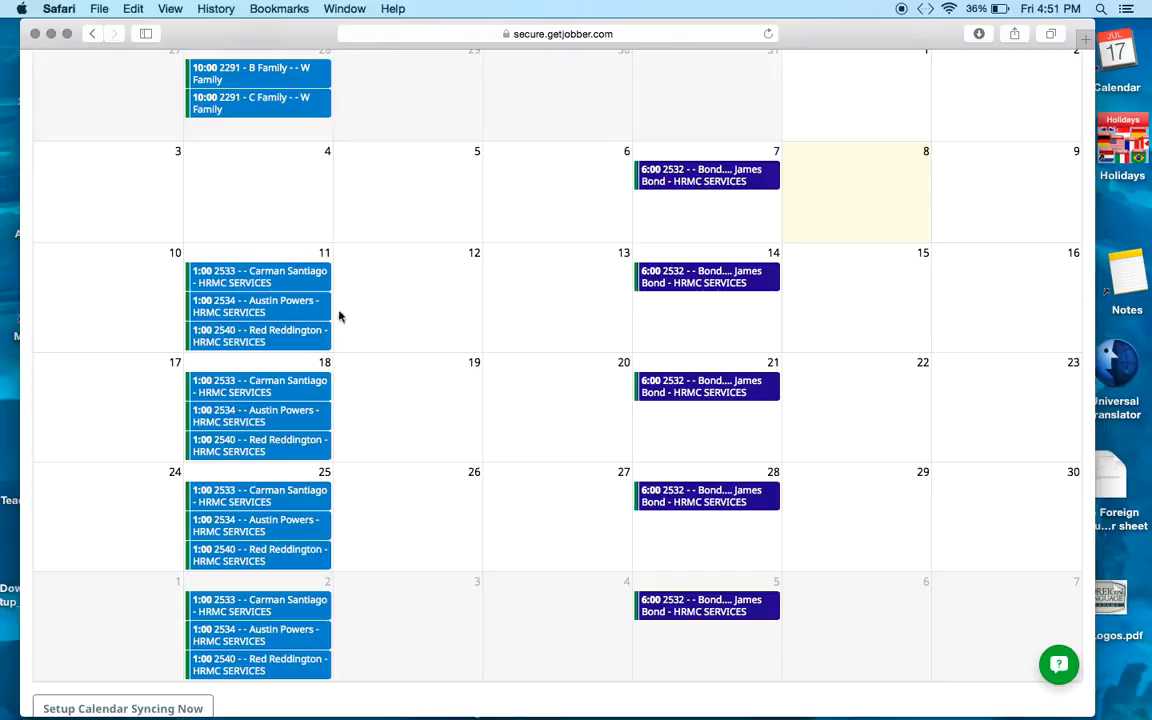
{"action": "left_click", "coordinate": [300, 257]}
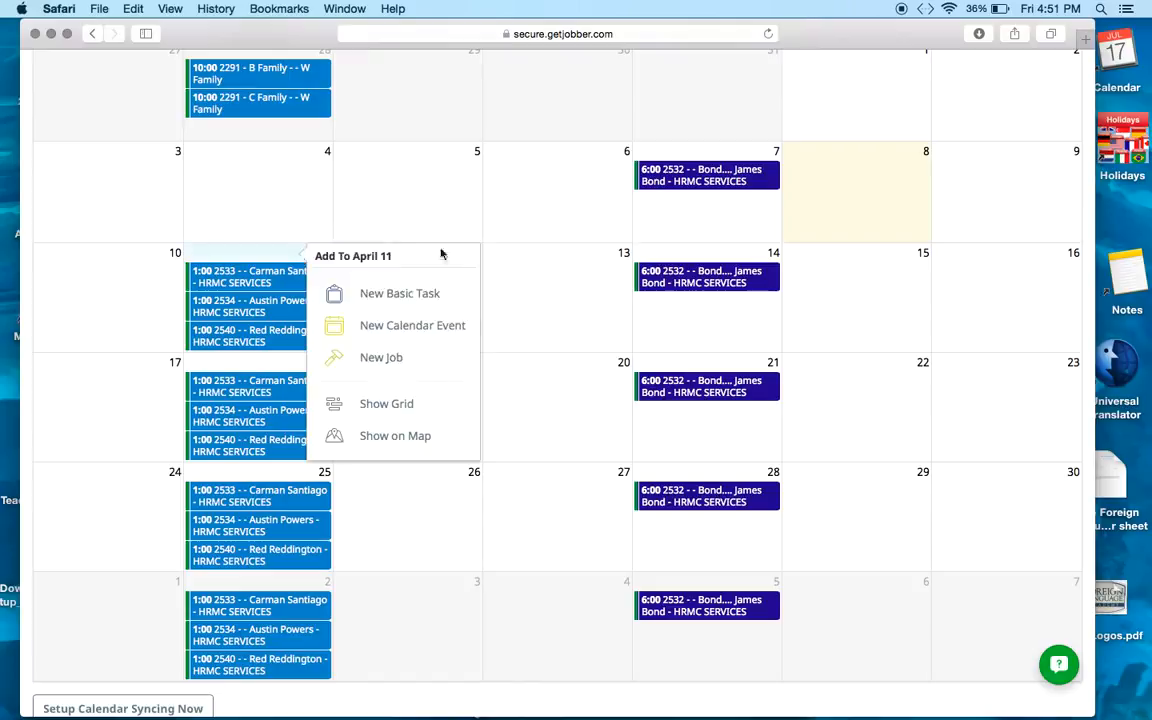
{"action": "left_click", "coordinate": [85, 288]}
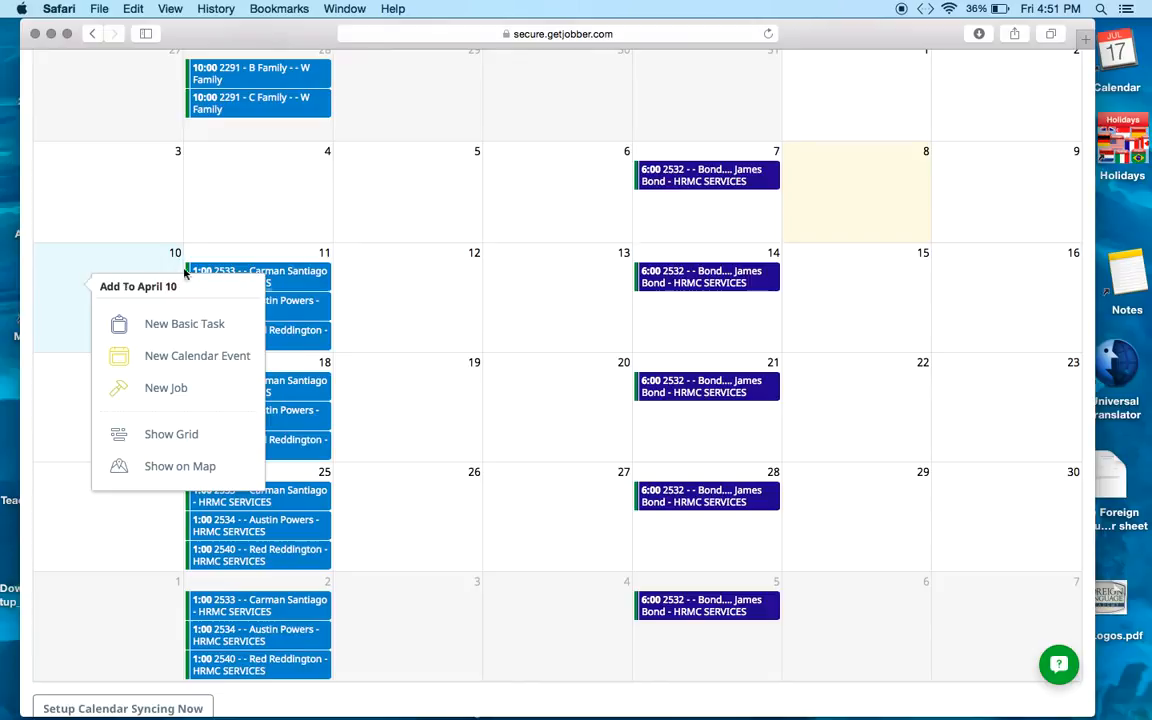
{"action": "left_click", "coordinate": [358, 283]}
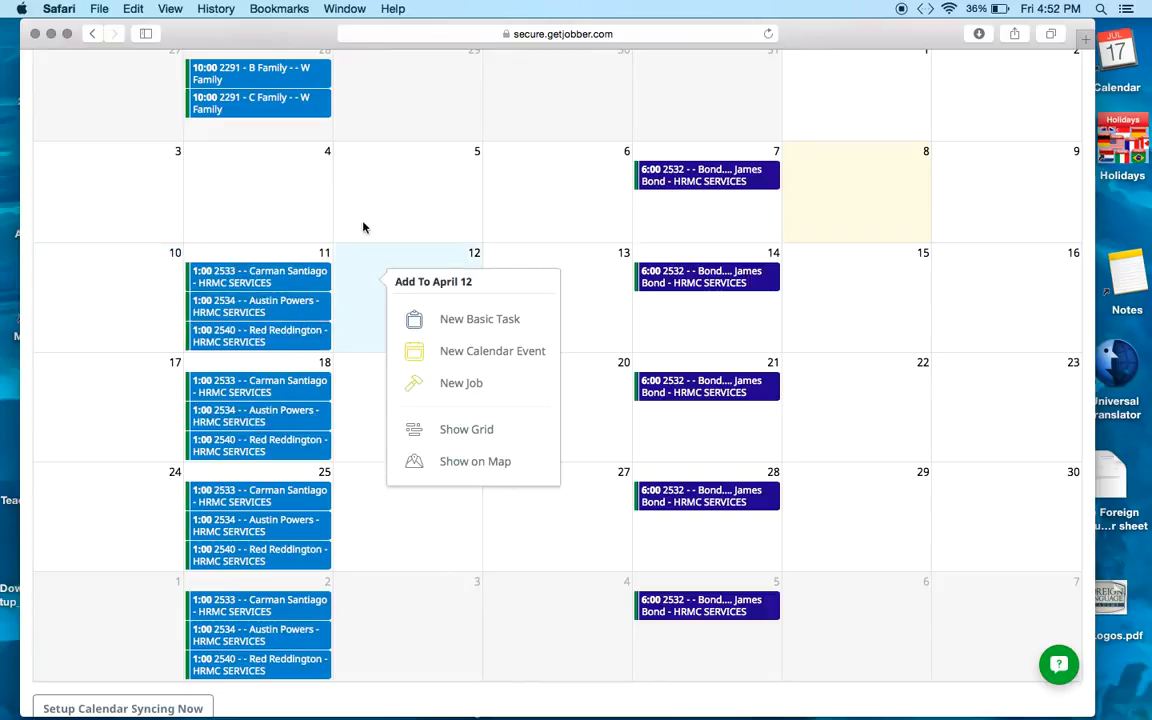
{"action": "left_click", "coordinate": [127, 280]}
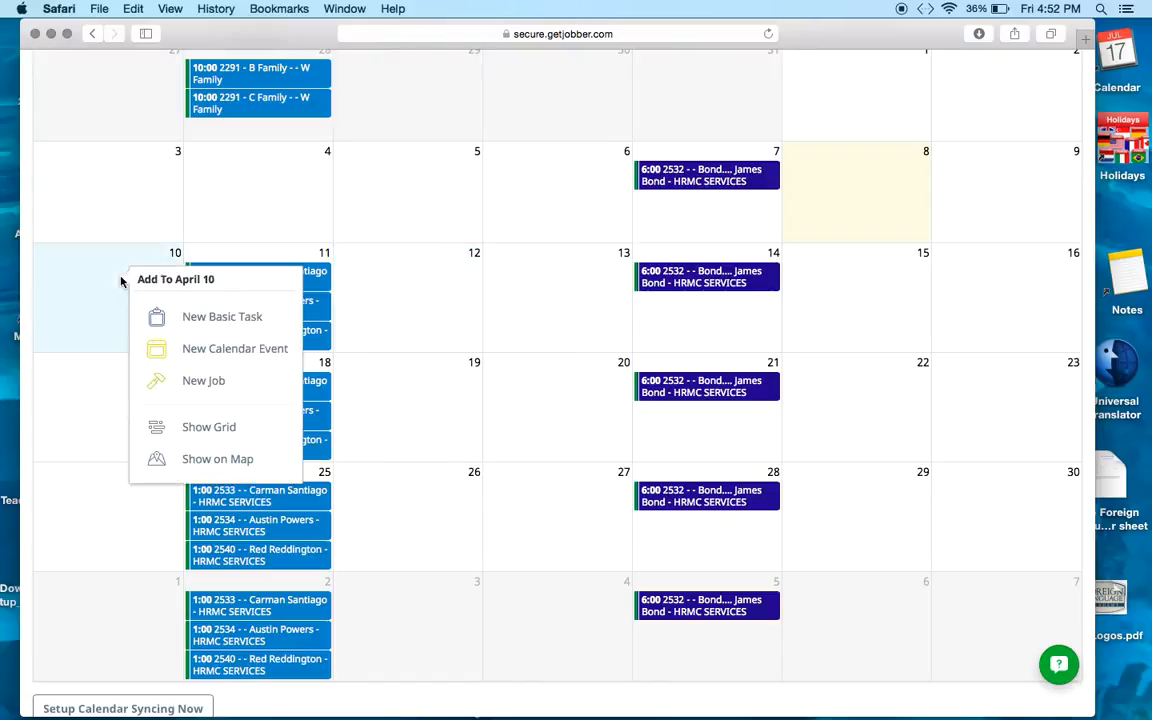
{"action": "left_click", "coordinate": [367, 711]}
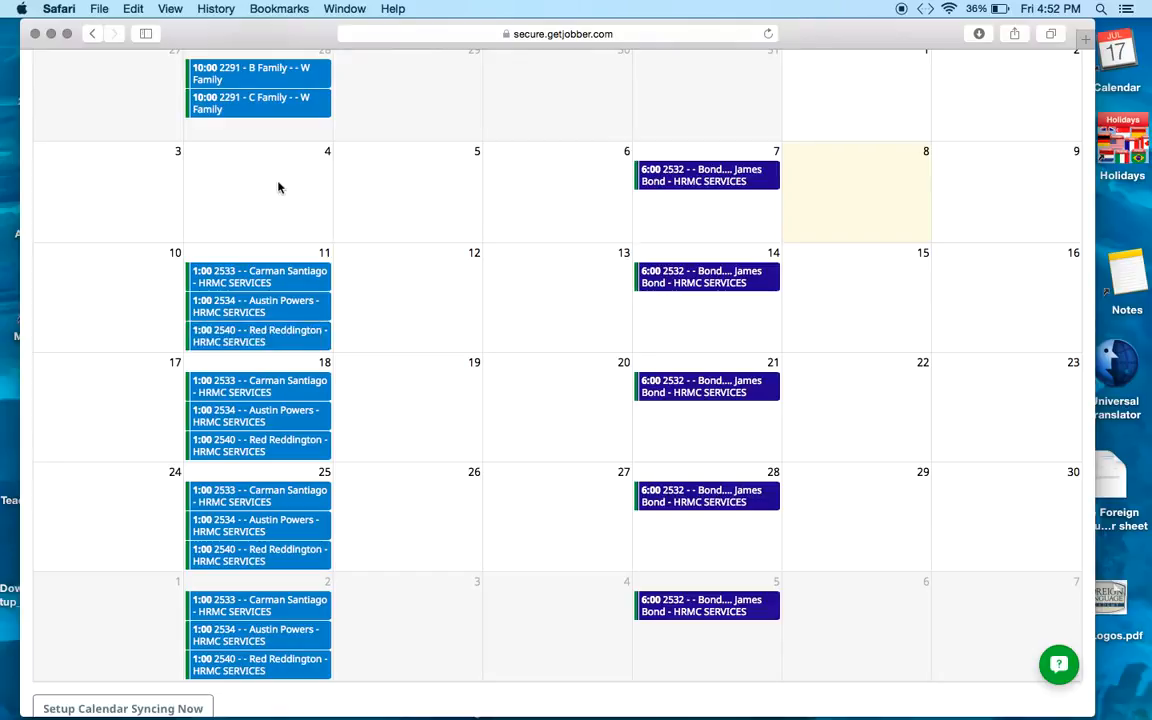
- In the first April 11 visit, replace the A-Appt to be Teaching Group assignment with A-Appt to be canceled and save the visit
{"action": "left_click", "coordinate": [262, 282]}
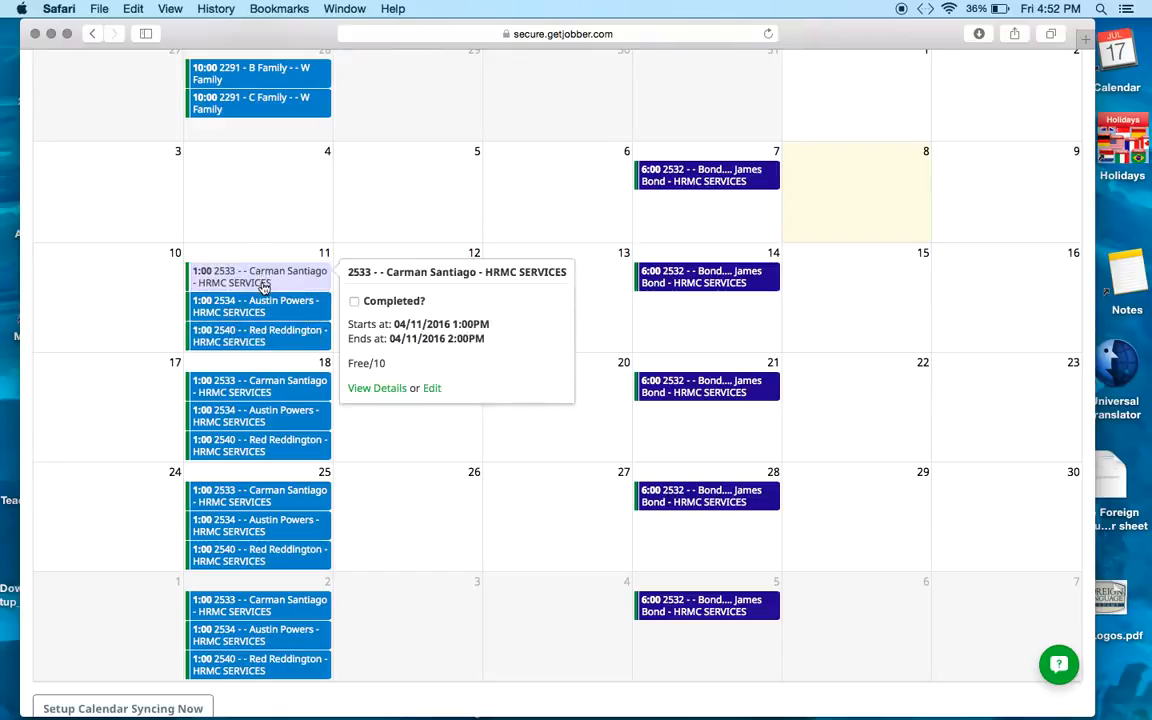
{"action": "left_click", "coordinate": [432, 390]}
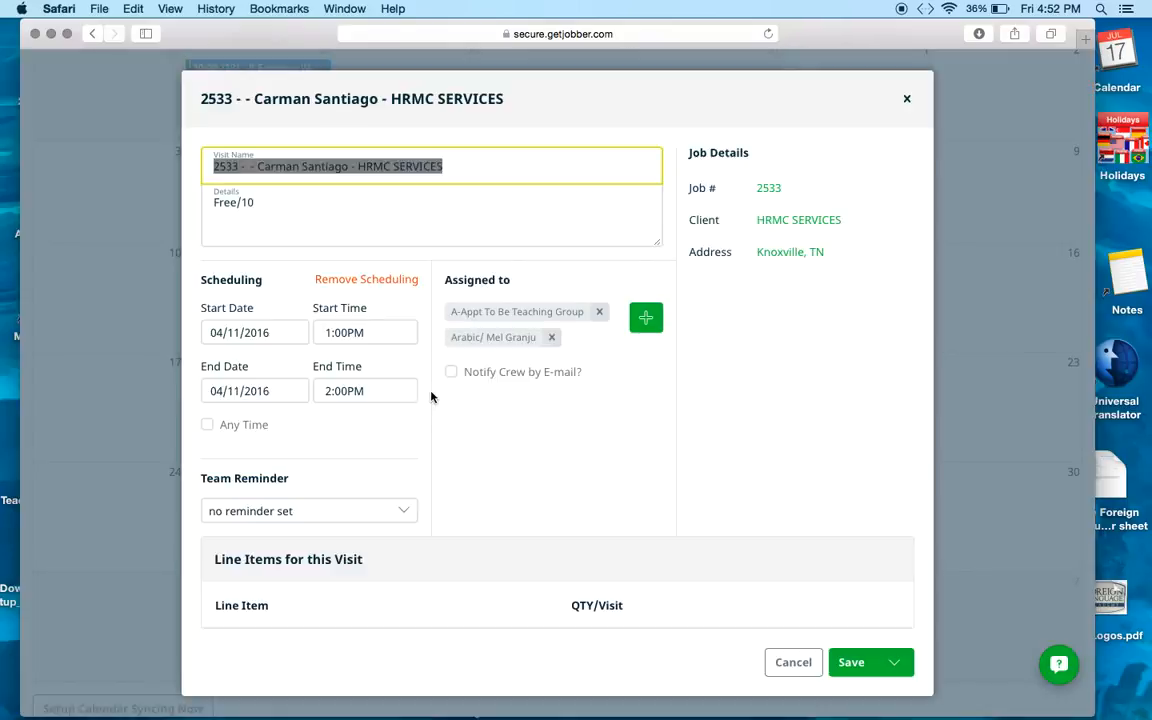
{"action": "left_click", "coordinate": [601, 314]}
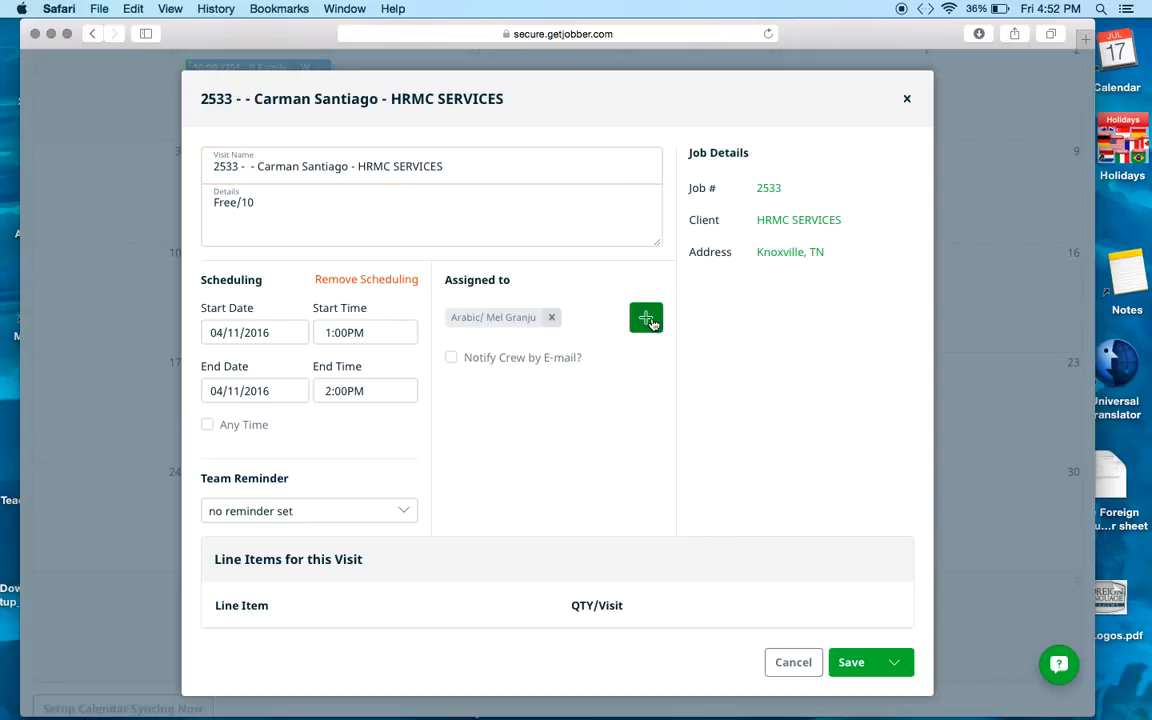
{"action": "left_click", "coordinate": [646, 318]}
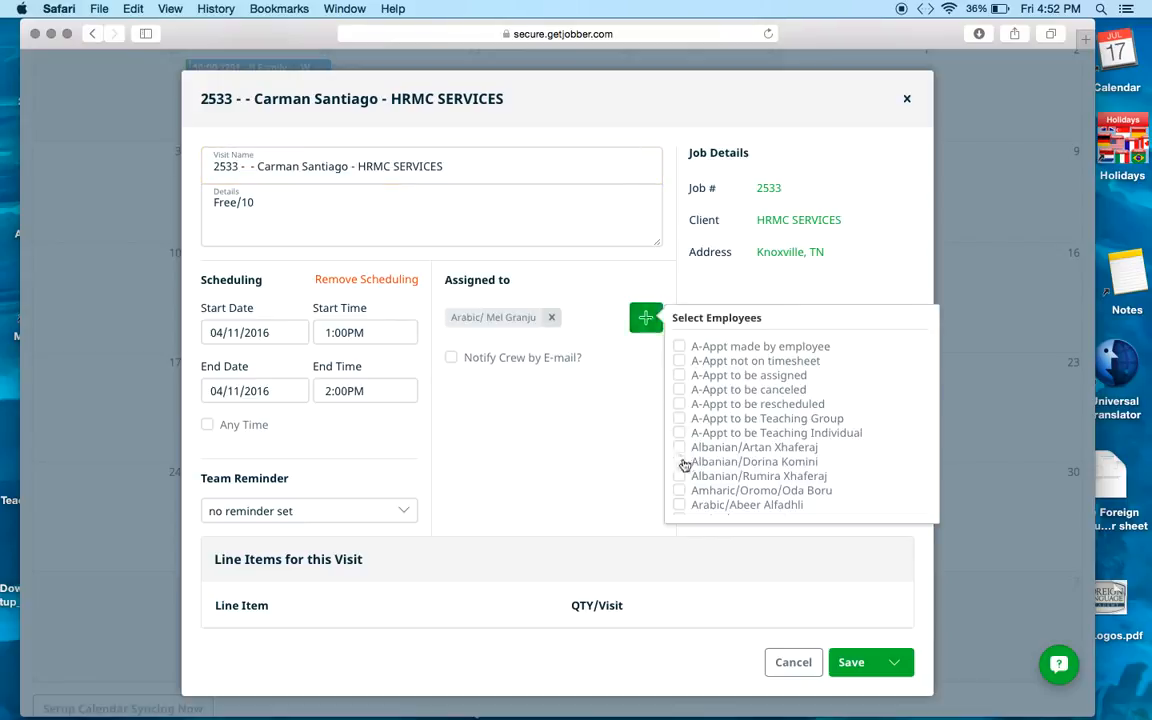
{"action": "left_click", "coordinate": [680, 390]}
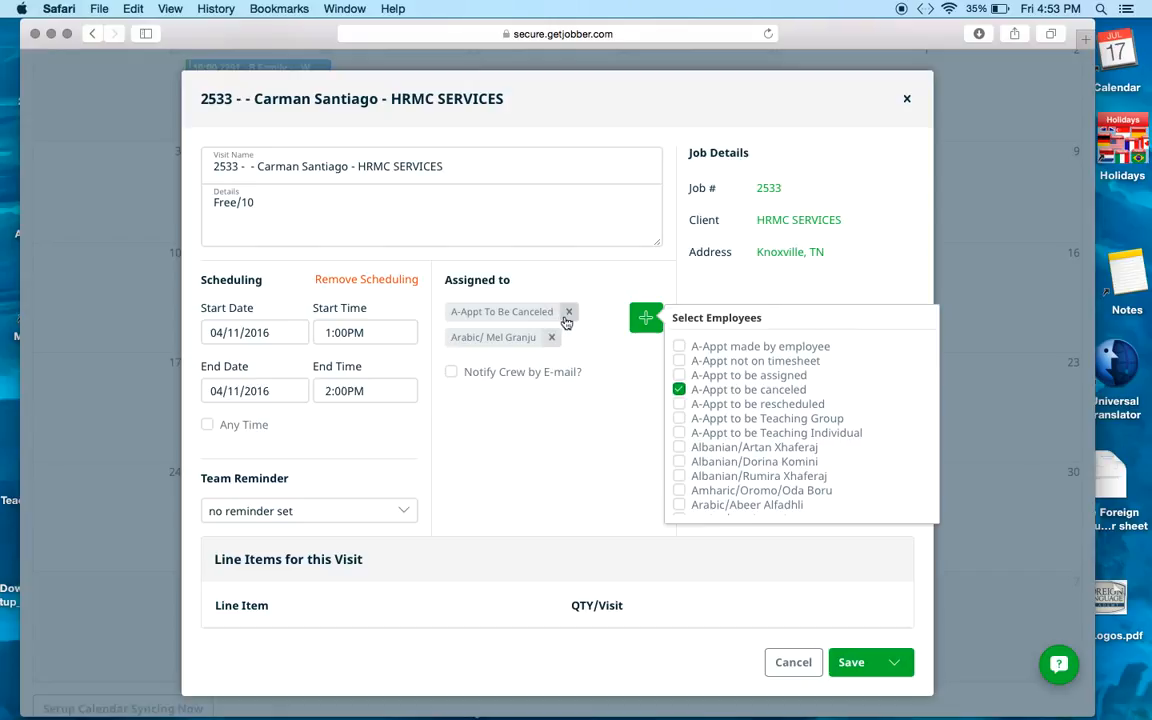
{"action": "left_click", "coordinate": [894, 662]}
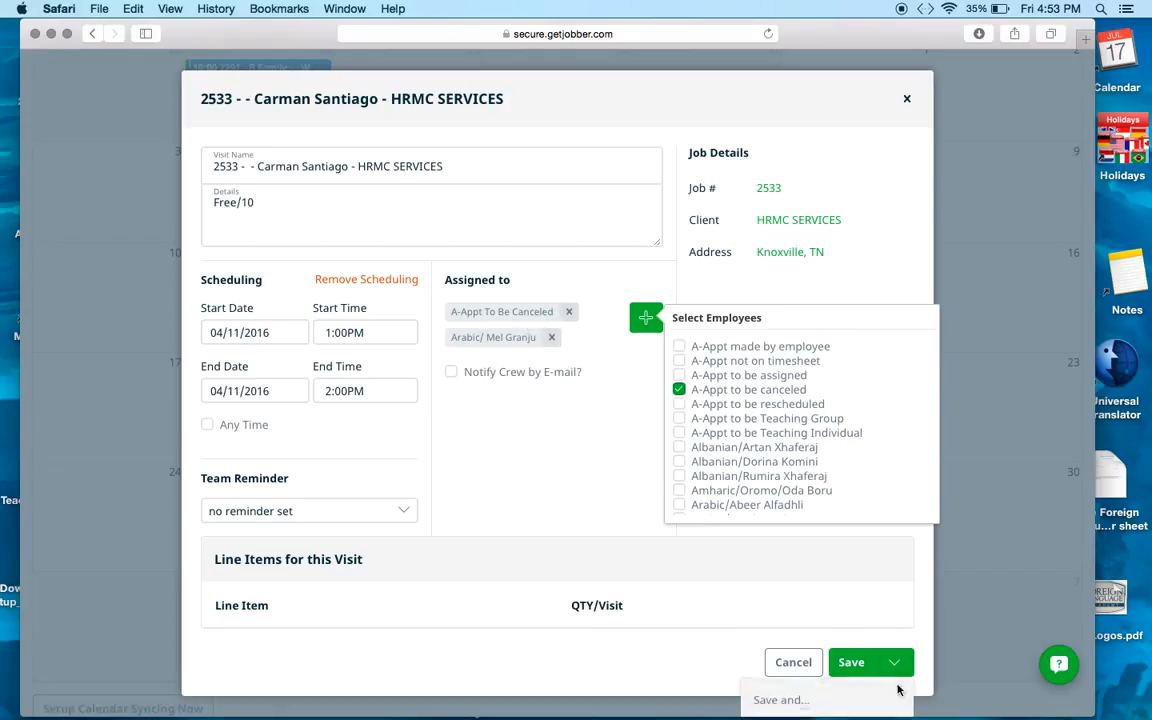
{"action": "left_click", "coordinate": [849, 663]}
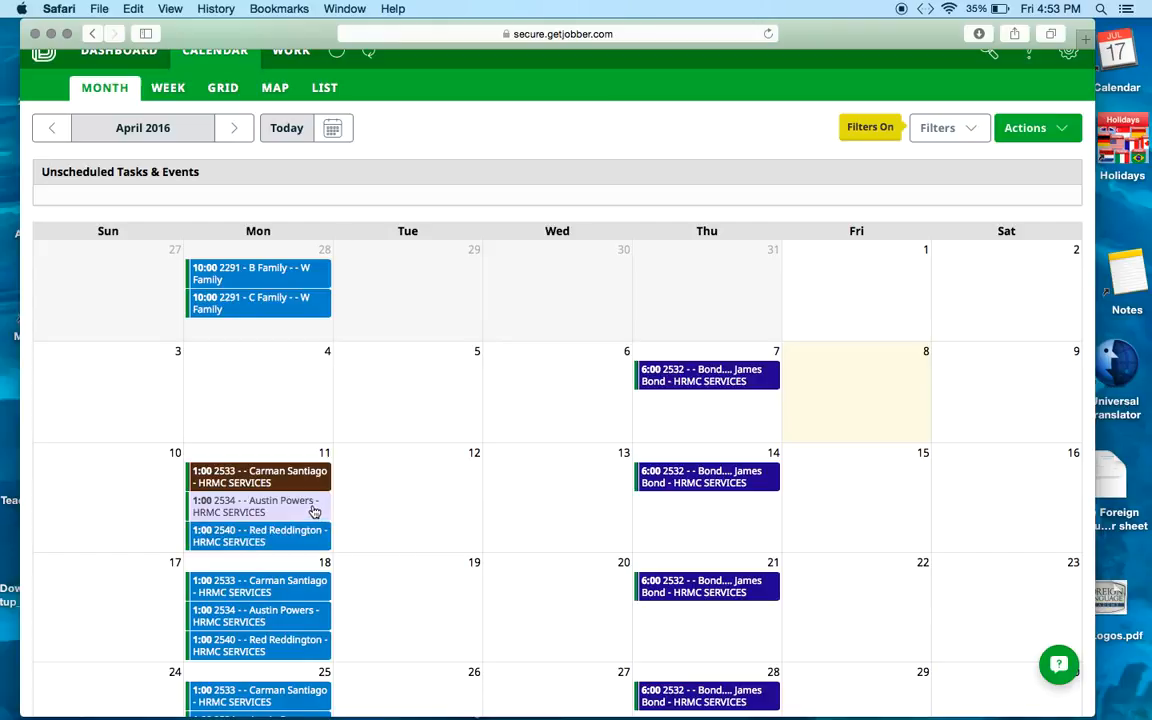
- Re-enter the details of the second April 11 visit as 1/10 and save the visit
{"action": "left_click", "coordinate": [312, 510]}
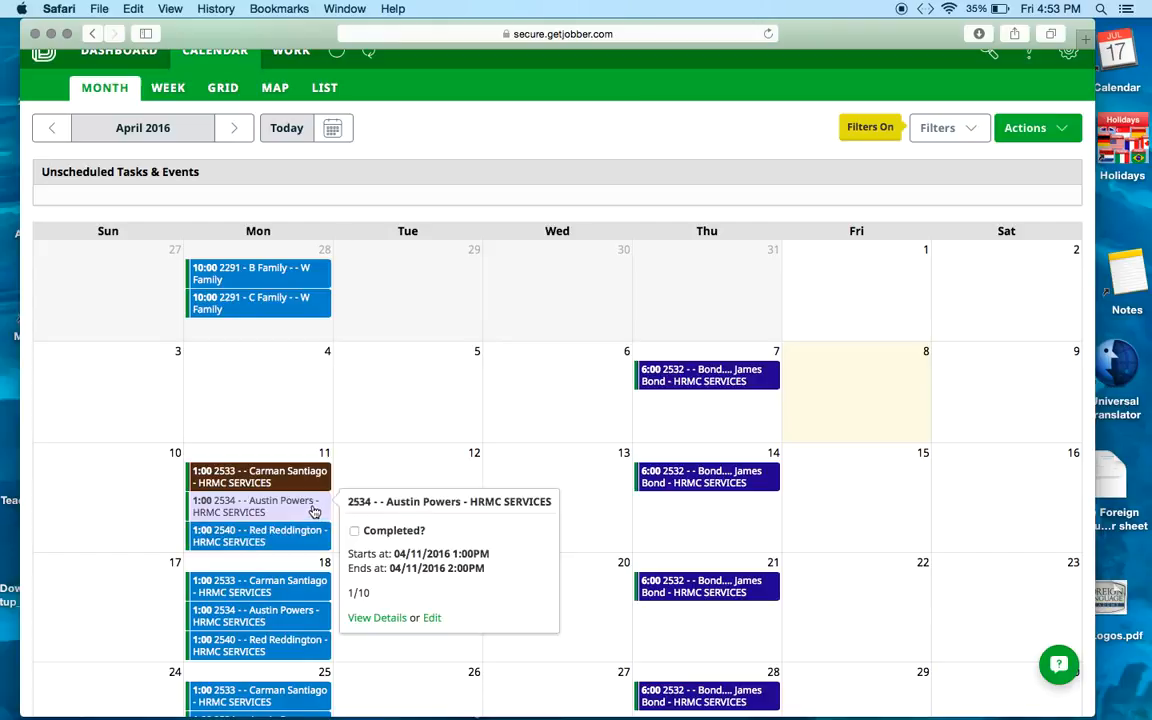
{"action": "left_click", "coordinate": [431, 618]}
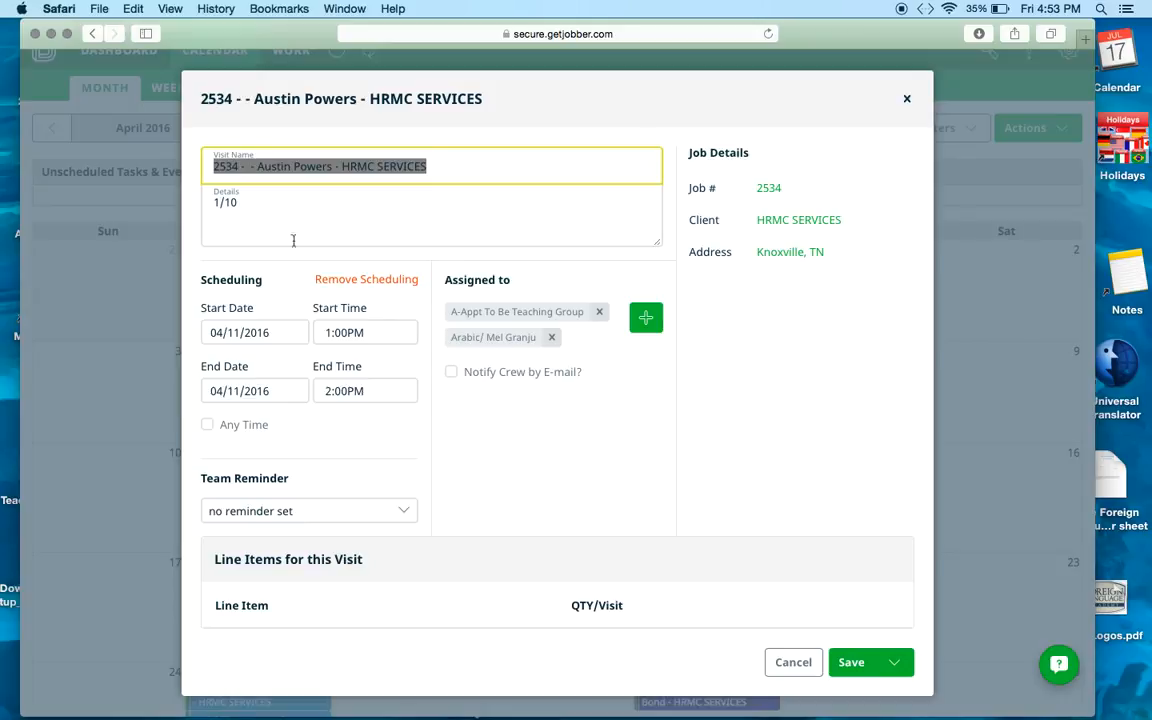
{"action": "left_click", "coordinate": [236, 203]}
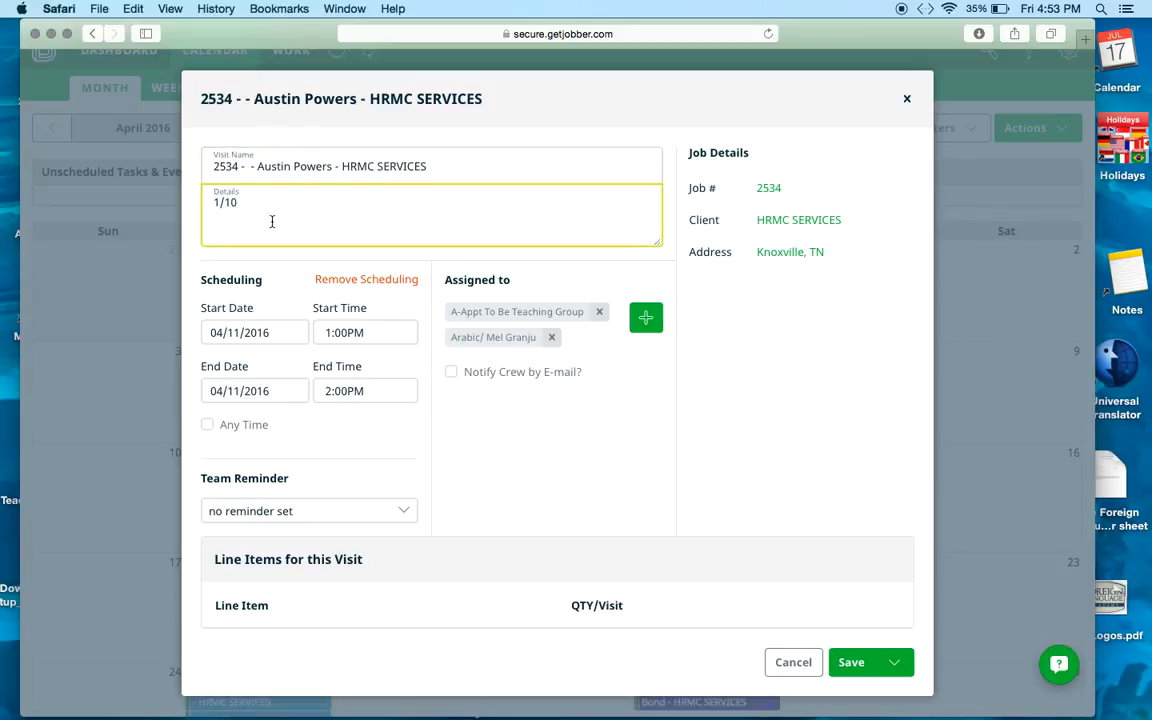
{"action": "key", "text": "BackSpace"}
{"action": "key", "text": "BackSpace"}
{"action": "type", "text": "5"}
{"action": "key", "text": "BackSpace"}
{"action": "type", "text": "10"}
{"action": "left_click", "coordinate": [860, 670]}
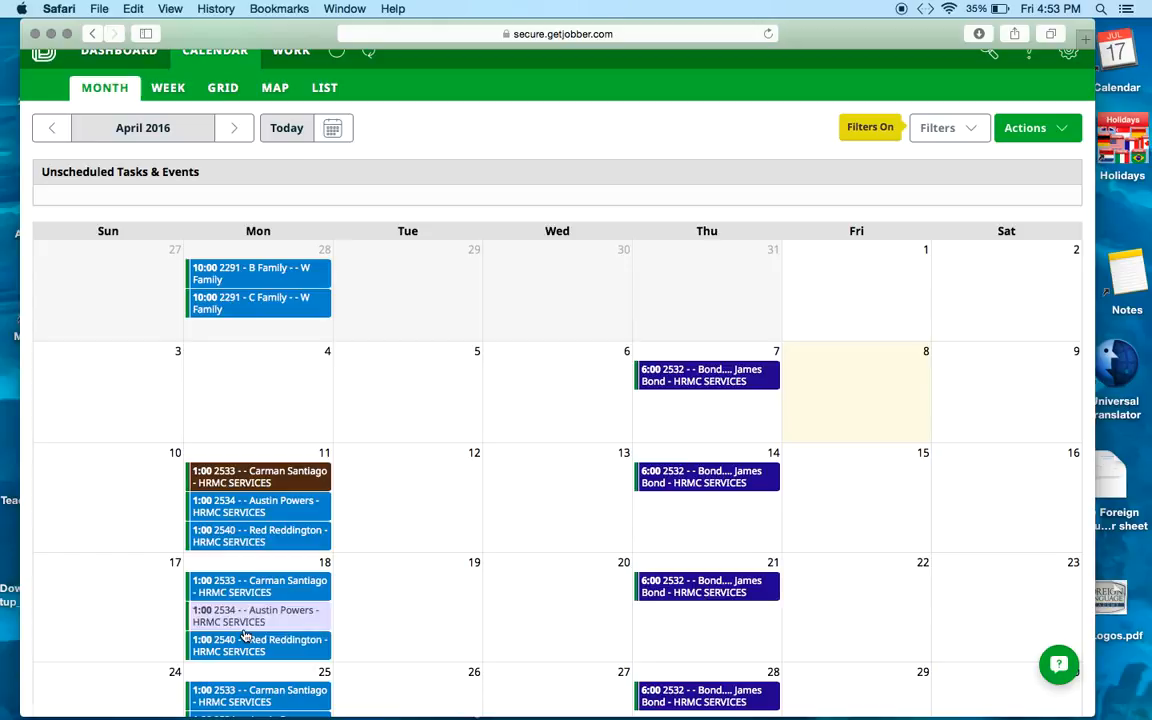
- Mark the second and third April 11 visits as completed
{"action": "left_click", "coordinate": [283, 538]}
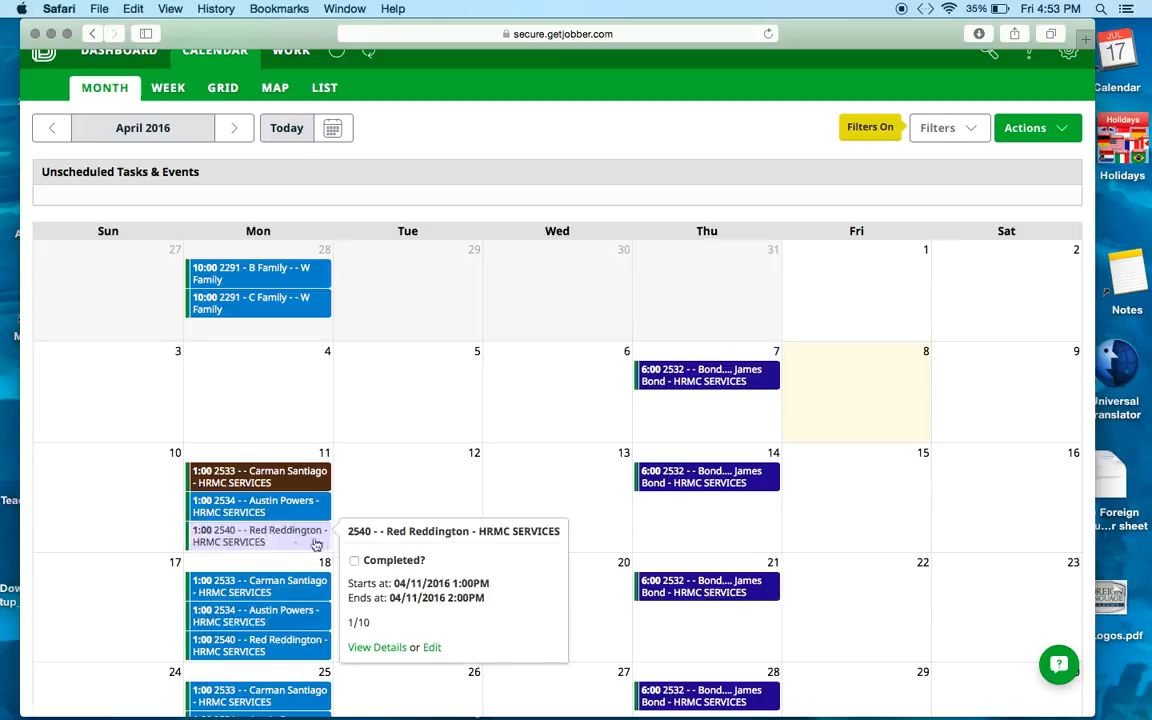
{"action": "left_click", "coordinate": [265, 516]}
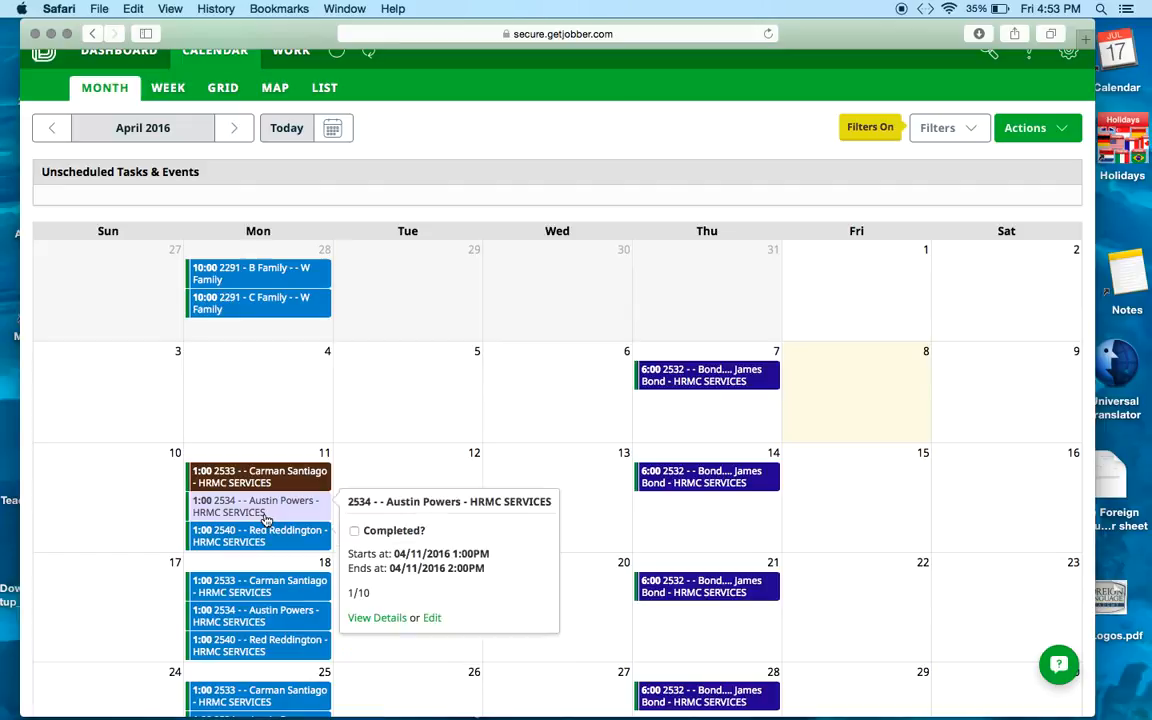
{"action": "left_click", "coordinate": [354, 533]}
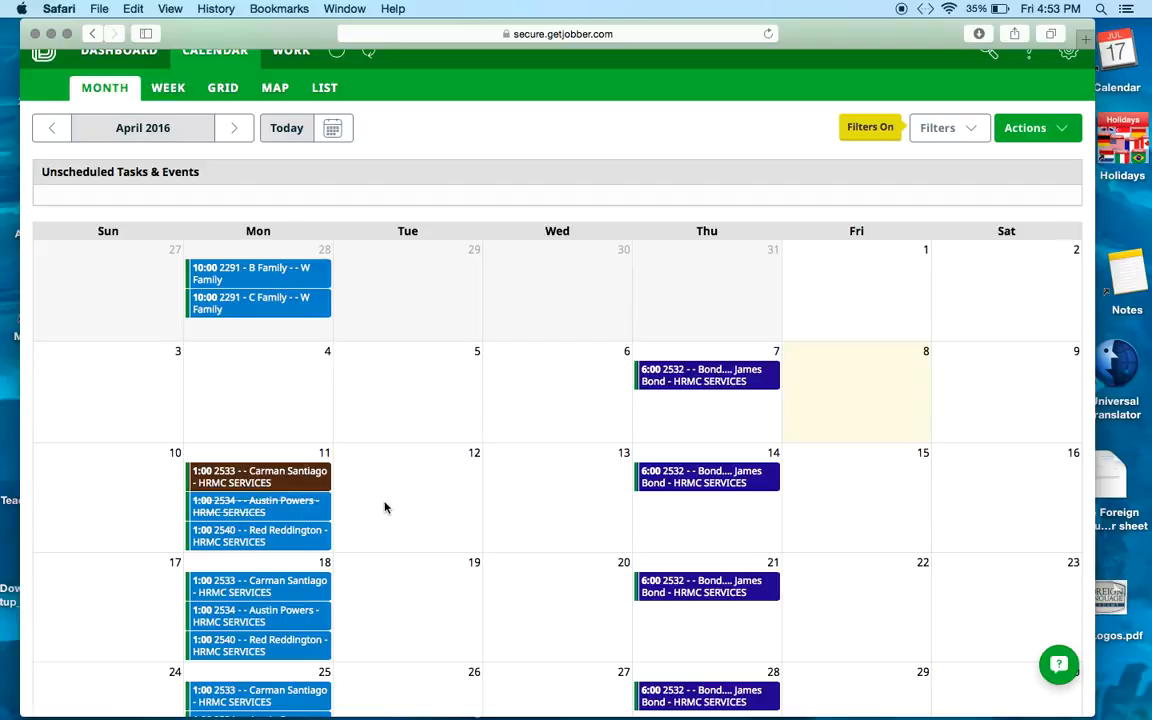
{"action": "left_click", "coordinate": [314, 538]}
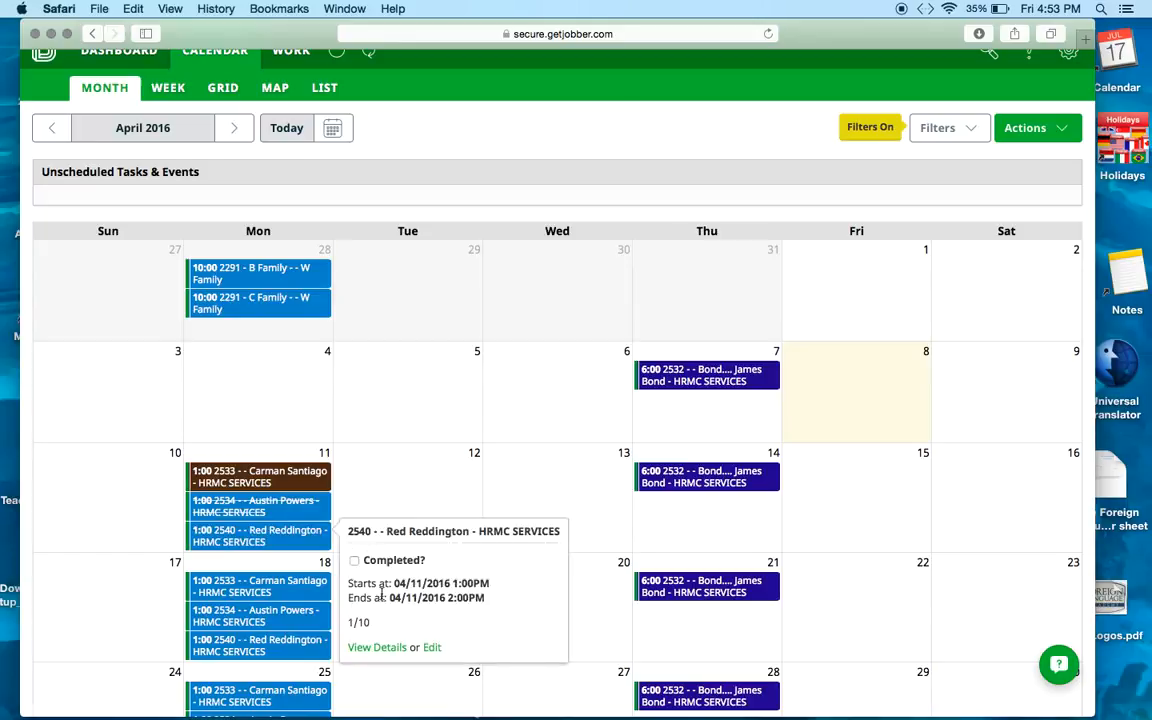
{"action": "left_click", "coordinate": [355, 563]}
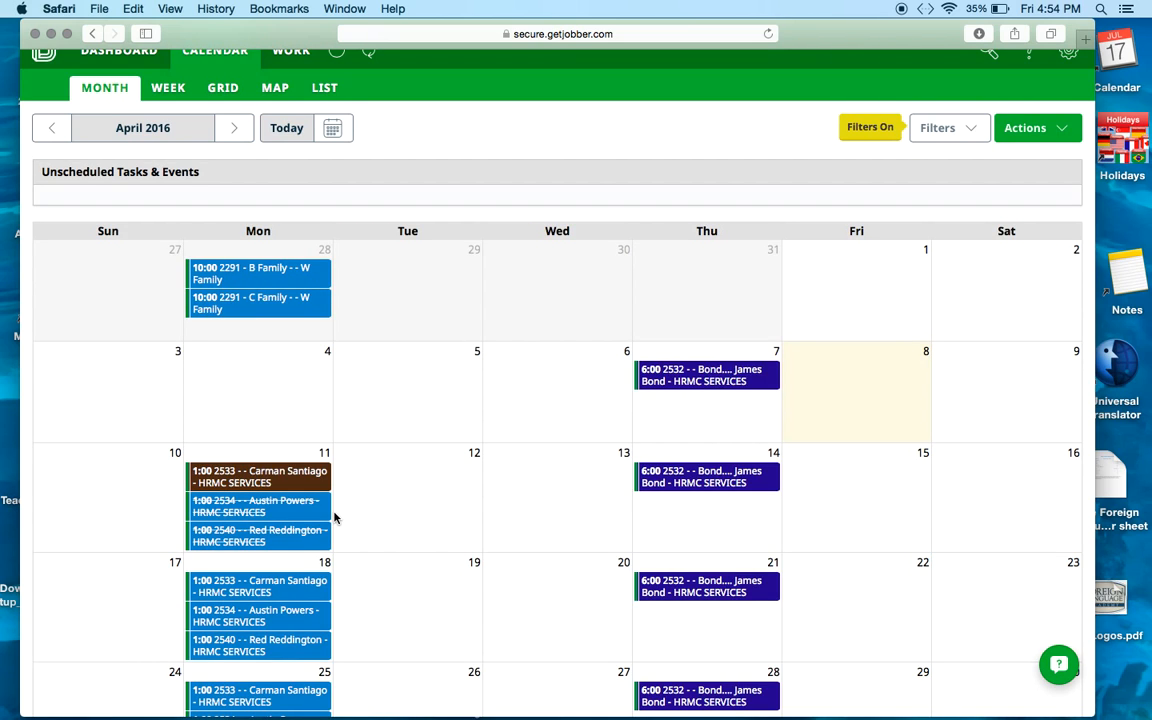
- Open the daily timesheet for April 11, 2016 in the work section
{"action": "scroll", "coordinate": [404, 553], "scroll_direction": "down", "scroll_amount": 4}
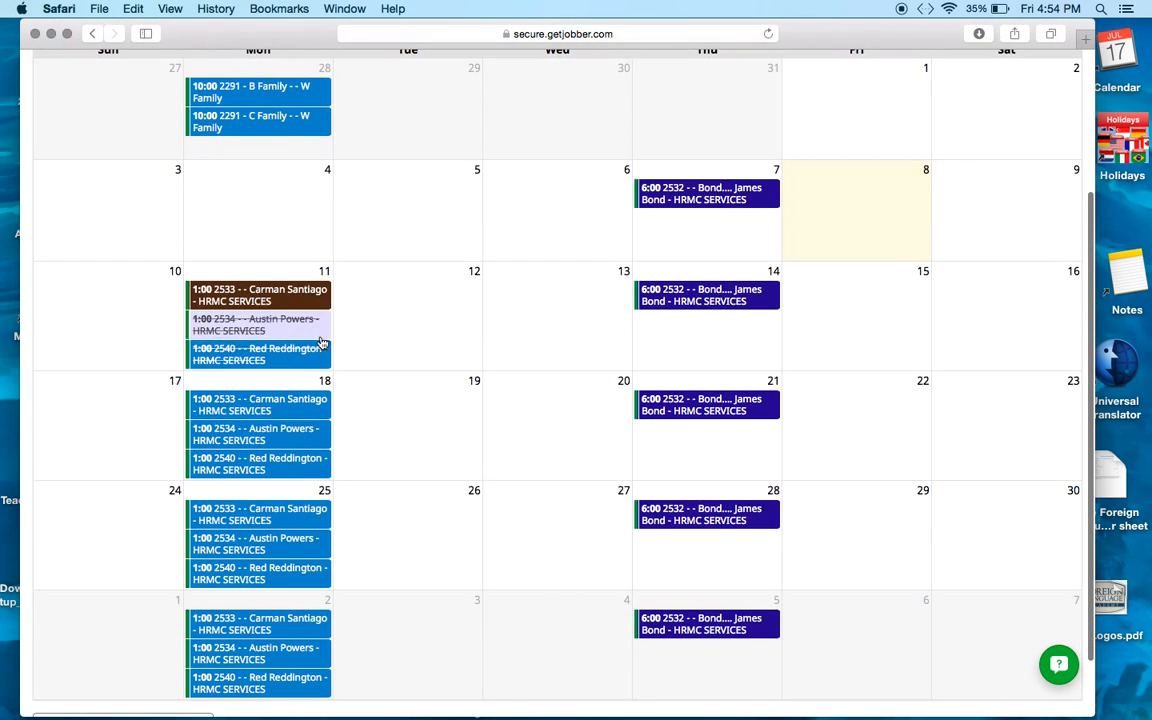
{"action": "scroll", "coordinate": [359, 667], "scroll_direction": "down", "scroll_amount": 2}
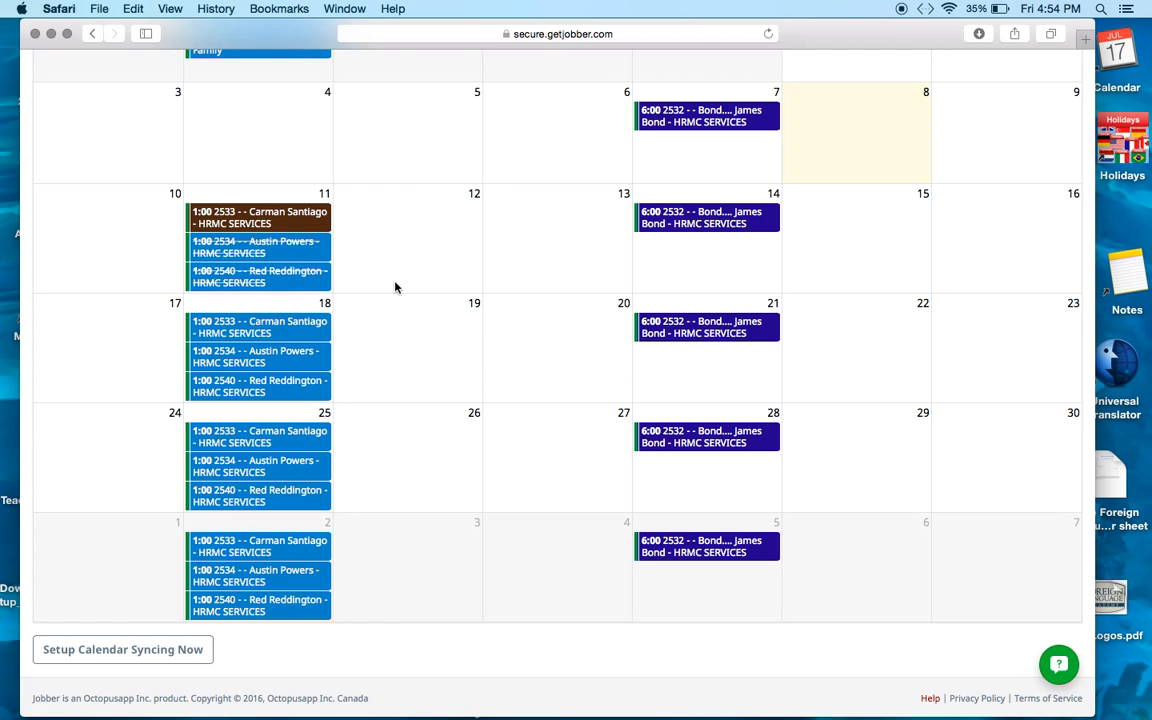
{"action": "scroll", "coordinate": [396, 286], "scroll_direction": "up", "scroll_amount": 2}
{"action": "scroll", "coordinate": [395, 287], "scroll_direction": "up", "scroll_amount": 1}
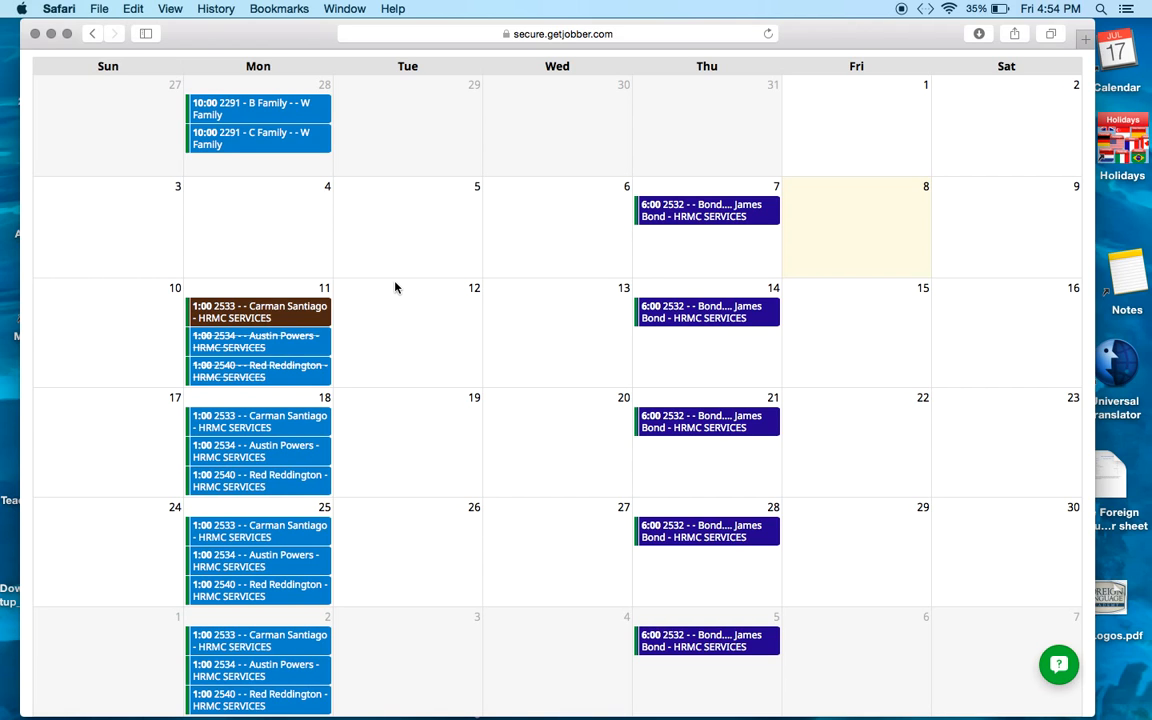
{"action": "scroll", "coordinate": [395, 287], "scroll_direction": "up", "scroll_amount": 6}
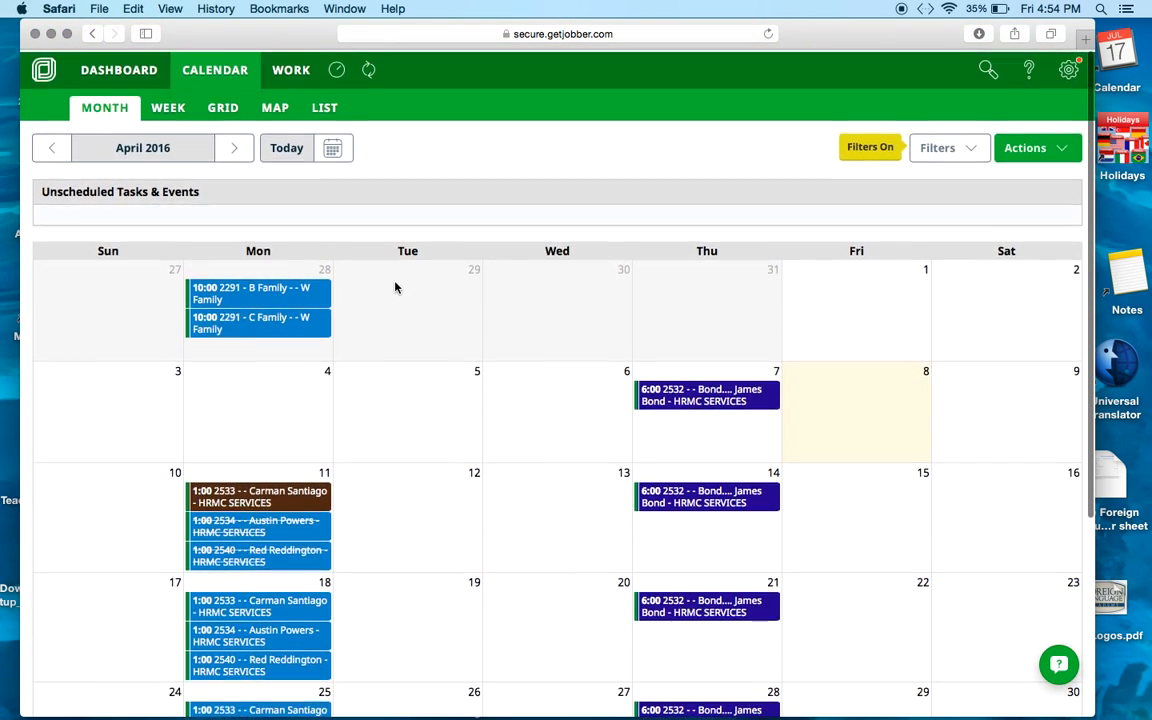
{"action": "left_click", "coordinate": [288, 70]}
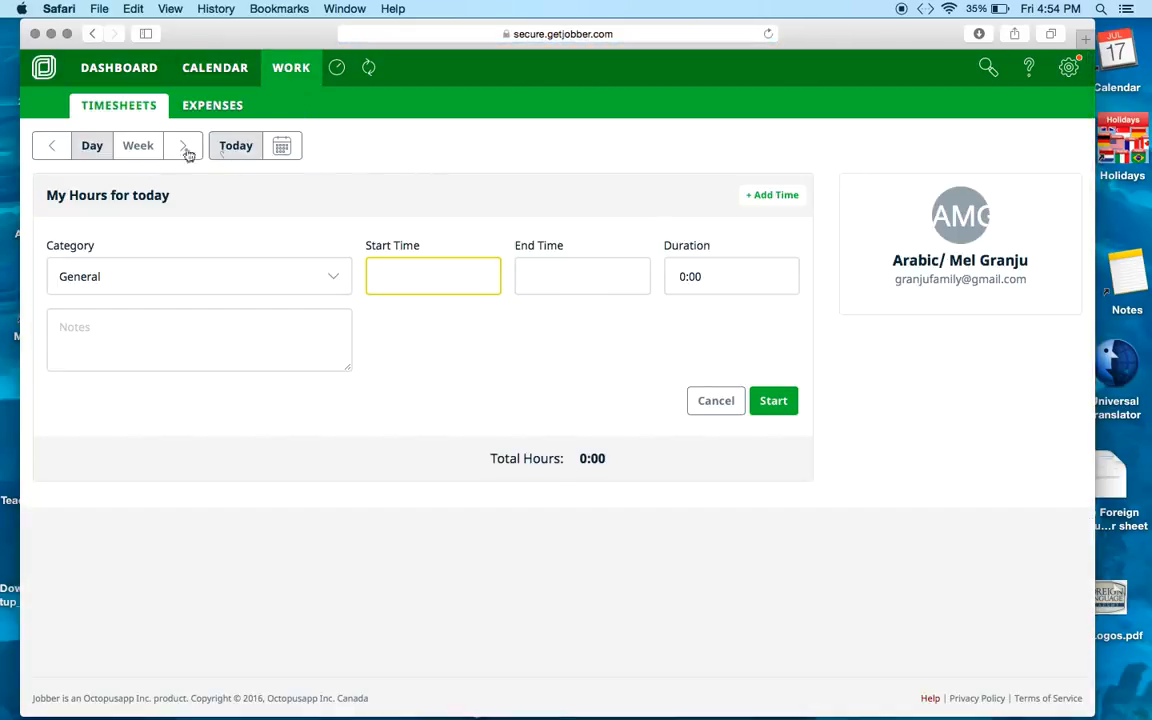
{"action": "left_click", "coordinate": [283, 146]}
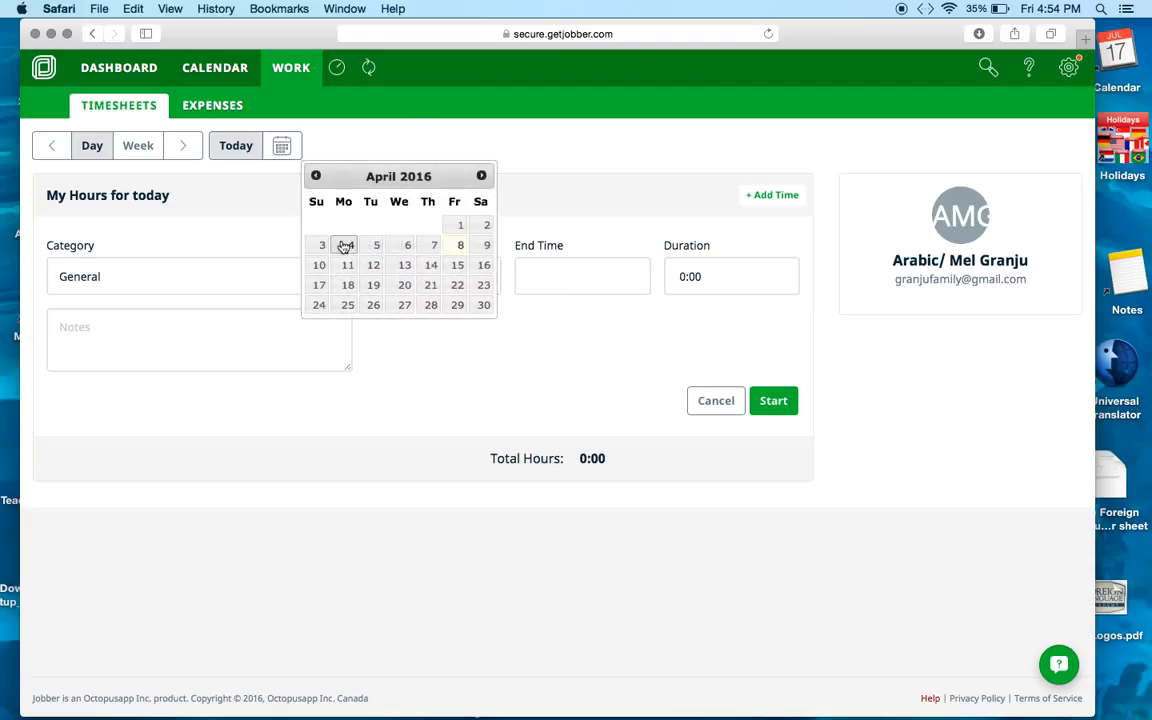
{"action": "left_click", "coordinate": [349, 265]}
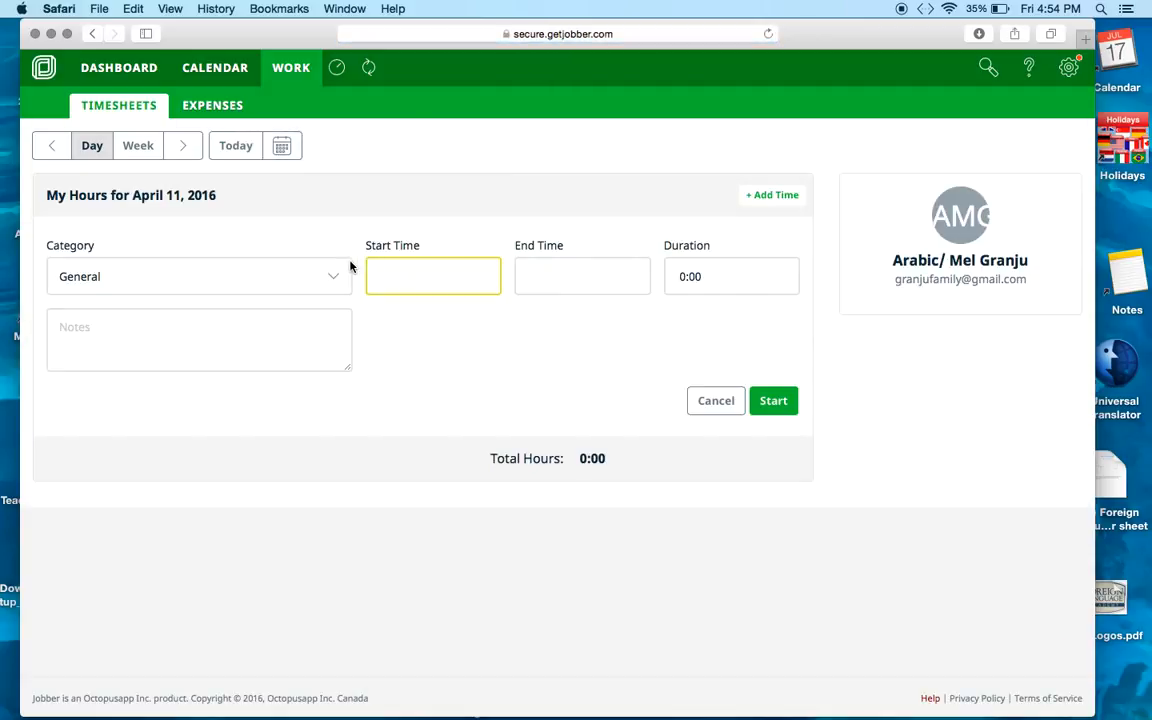
- Set the April 11 time entry's category to the second HRMC SERVICES job listed for that day
{"action": "left_click_drag", "start_coordinate": [242, 42], "coordinate": [264, 355]}
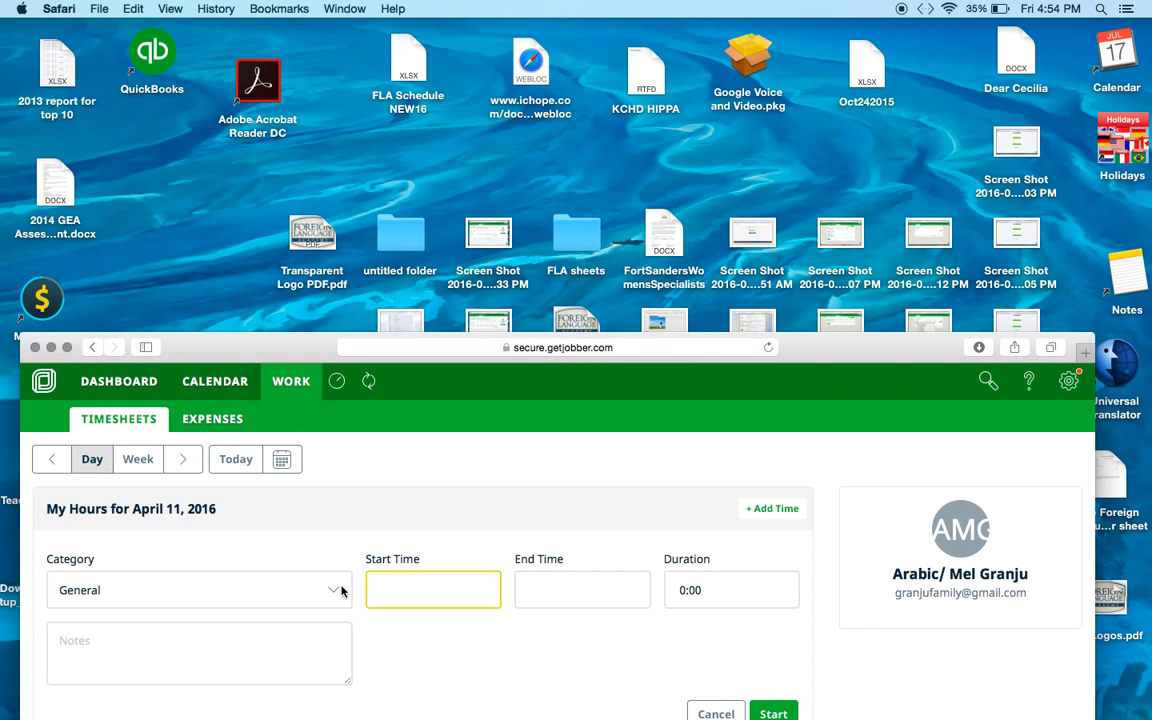
{"action": "left_click_drag", "start_coordinate": [280, 347], "coordinate": [280, 361]}
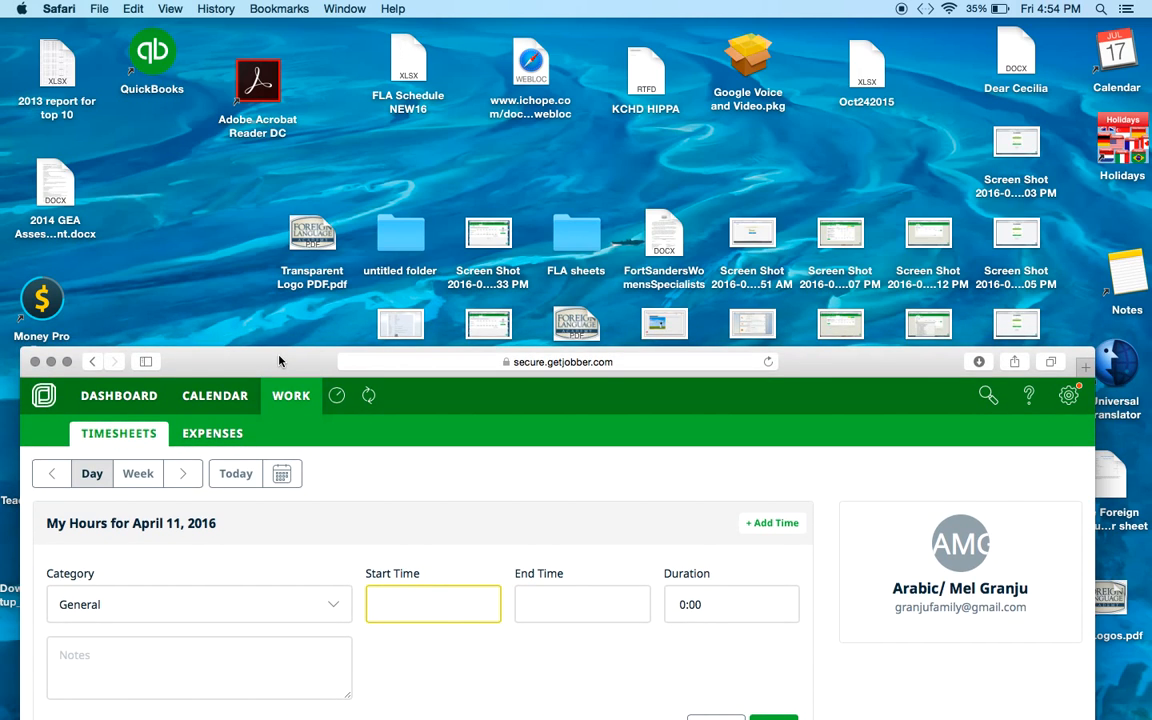
{"action": "left_click_drag", "start_coordinate": [280, 361], "coordinate": [280, 373]}
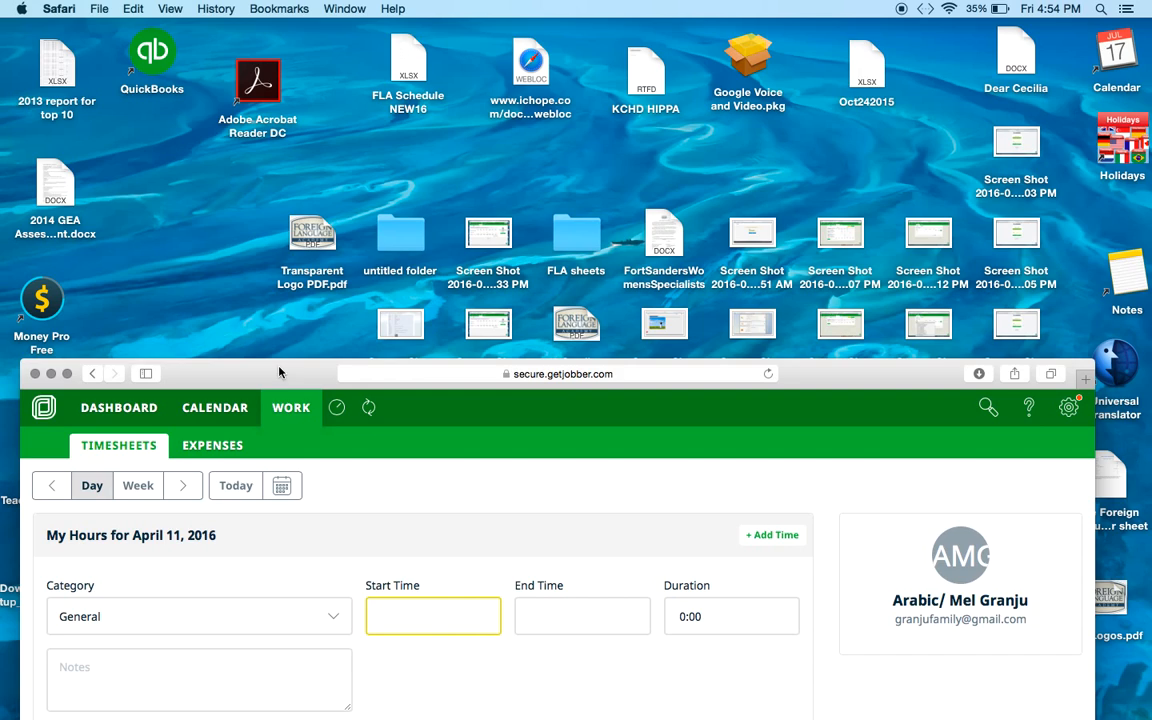
{"action": "left_click", "coordinate": [335, 622]}
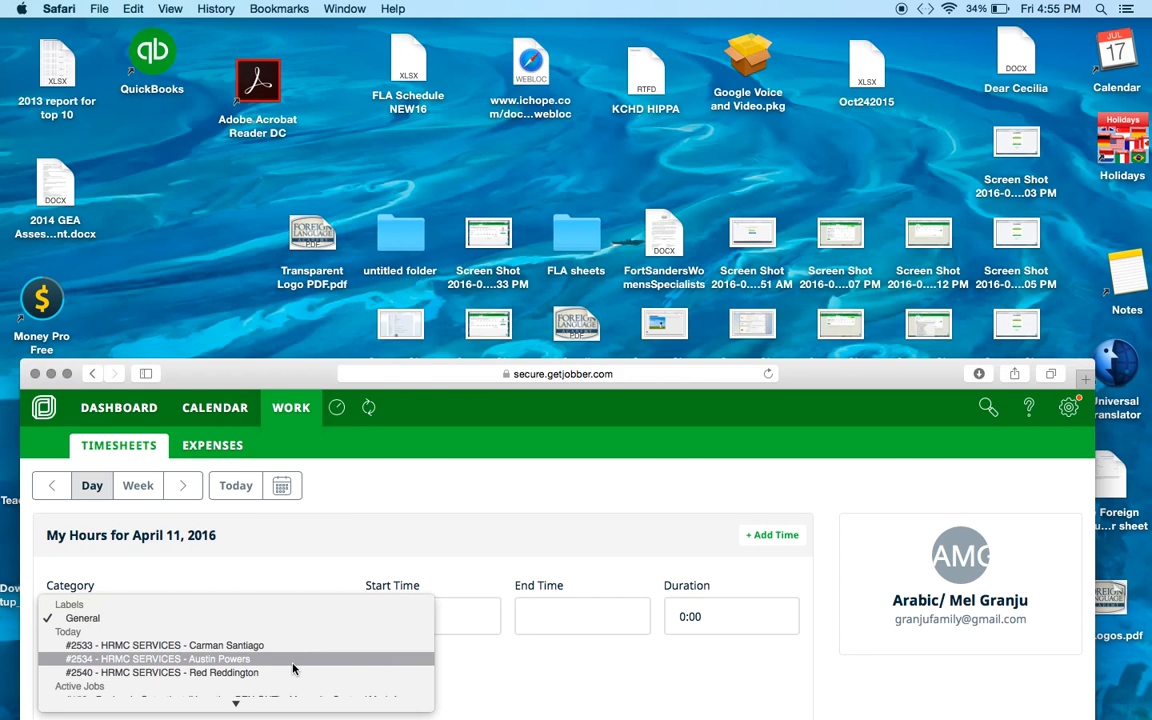
{"action": "left_click", "coordinate": [293, 668]}
{"action": "left_click", "coordinate": [391, 613]}
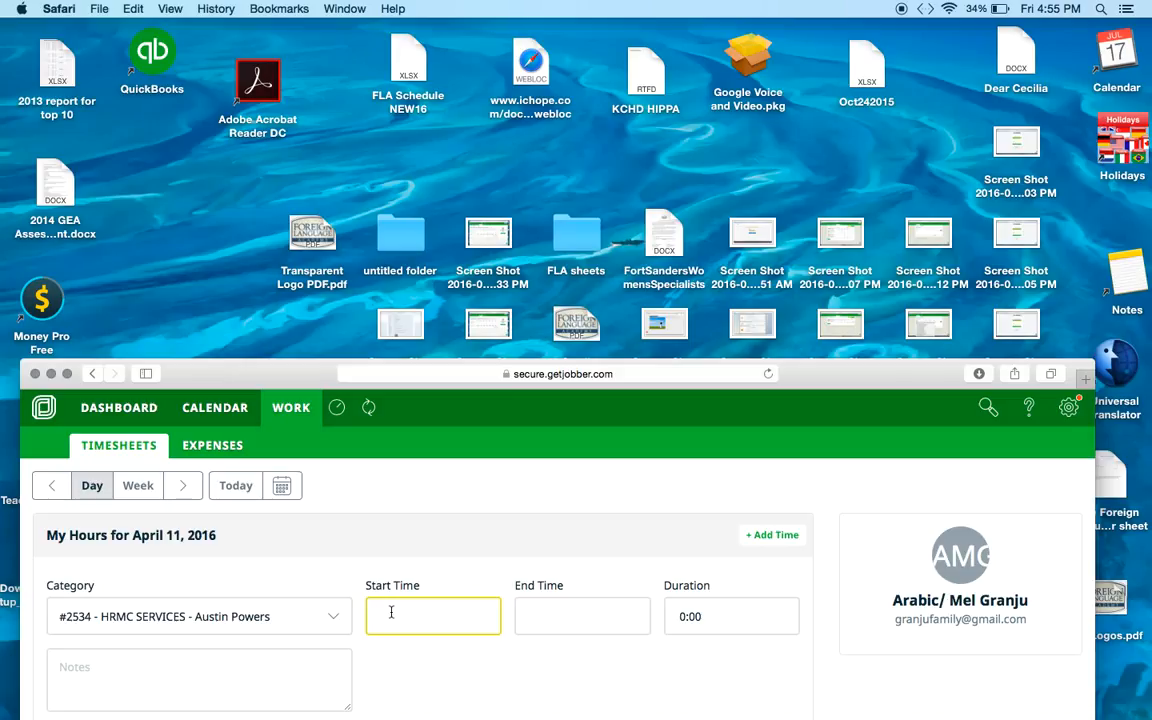
{"action": "left_click_drag", "start_coordinate": [261, 374], "coordinate": [267, 8]}
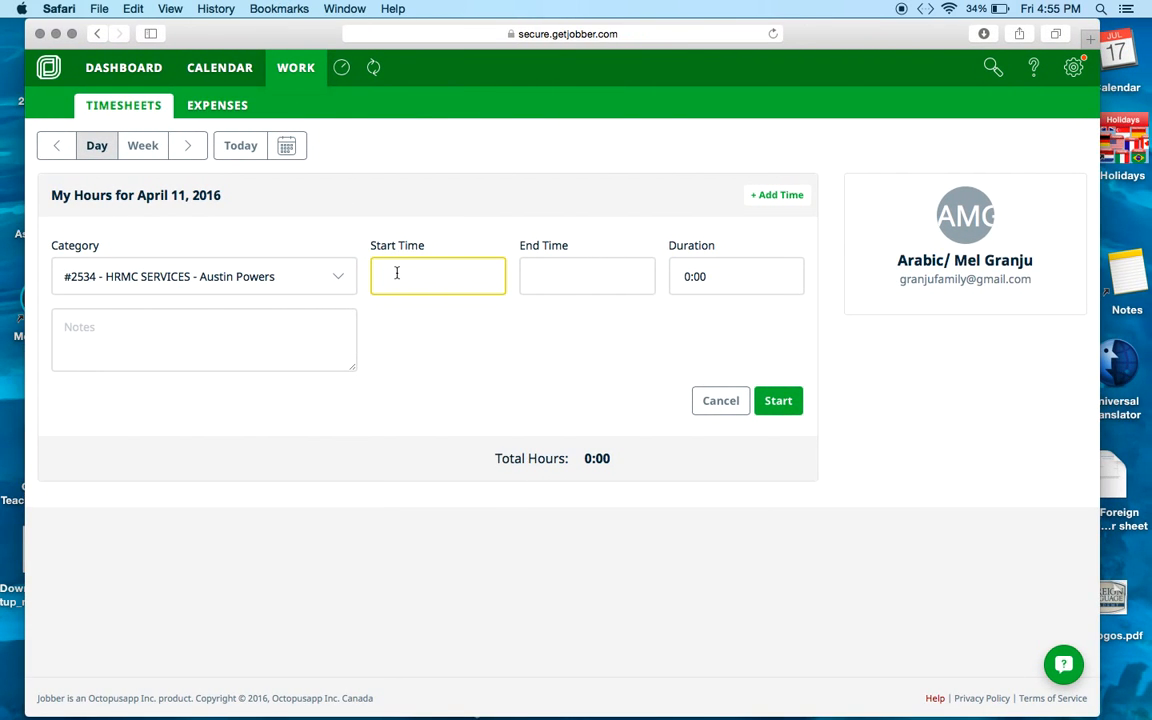
- Log the April 11 time entry from 1:00PM to 2:20PM and save it
{"action": "type", "text": "1:00PM"}
{"action": "key", "text": "Tab"}
{"action": "left_click", "coordinate": [550, 283]}
{"action": "type", "text": "2:00PM"}
{"action": "key", "text": "Tab"}
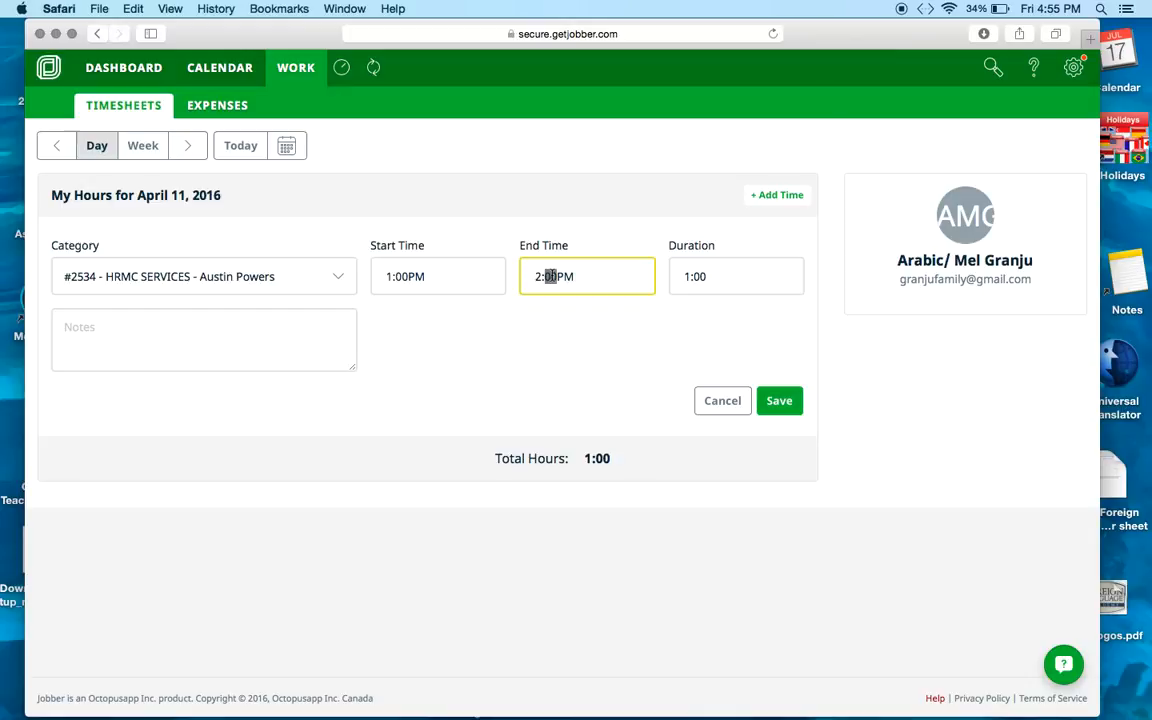
{"action": "type", "text": "22"}
{"action": "type", "text": "20"}
{"action": "left_click", "coordinate": [225, 348]}
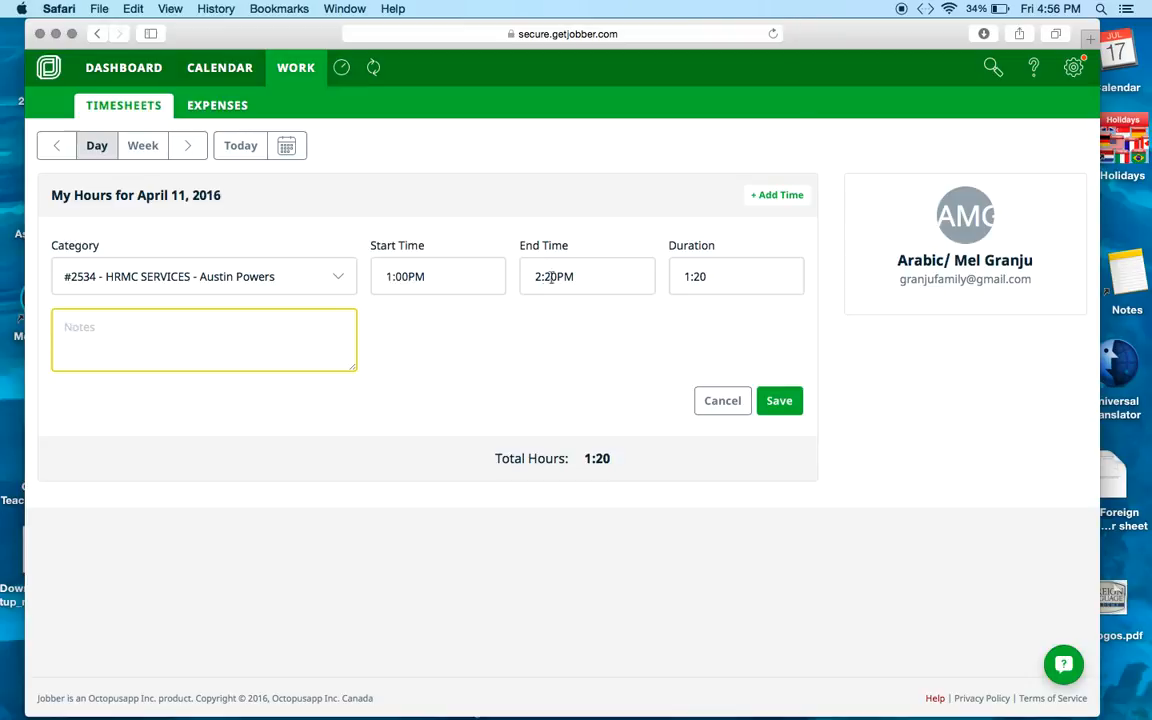
{"action": "left_click", "coordinate": [781, 403]}
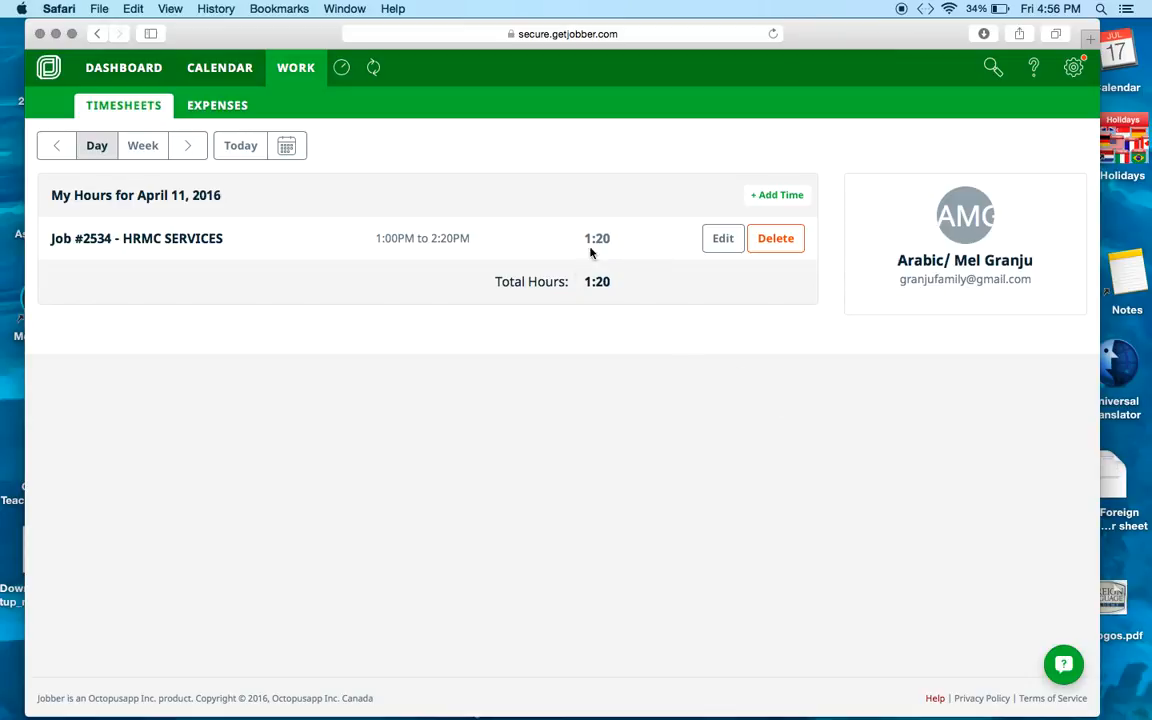
- Open the April 7 visit from the calendar for editing, review its details and save the visit
{"action": "left_click", "coordinate": [211, 74]}
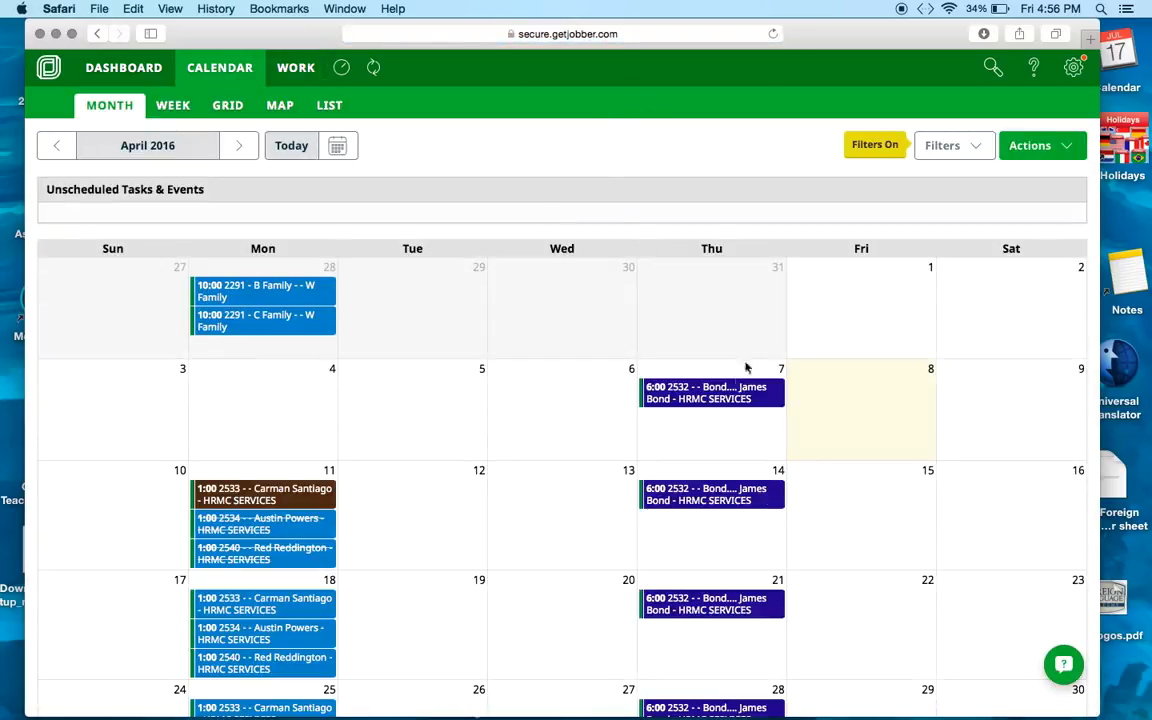
{"action": "left_click", "coordinate": [734, 399]}
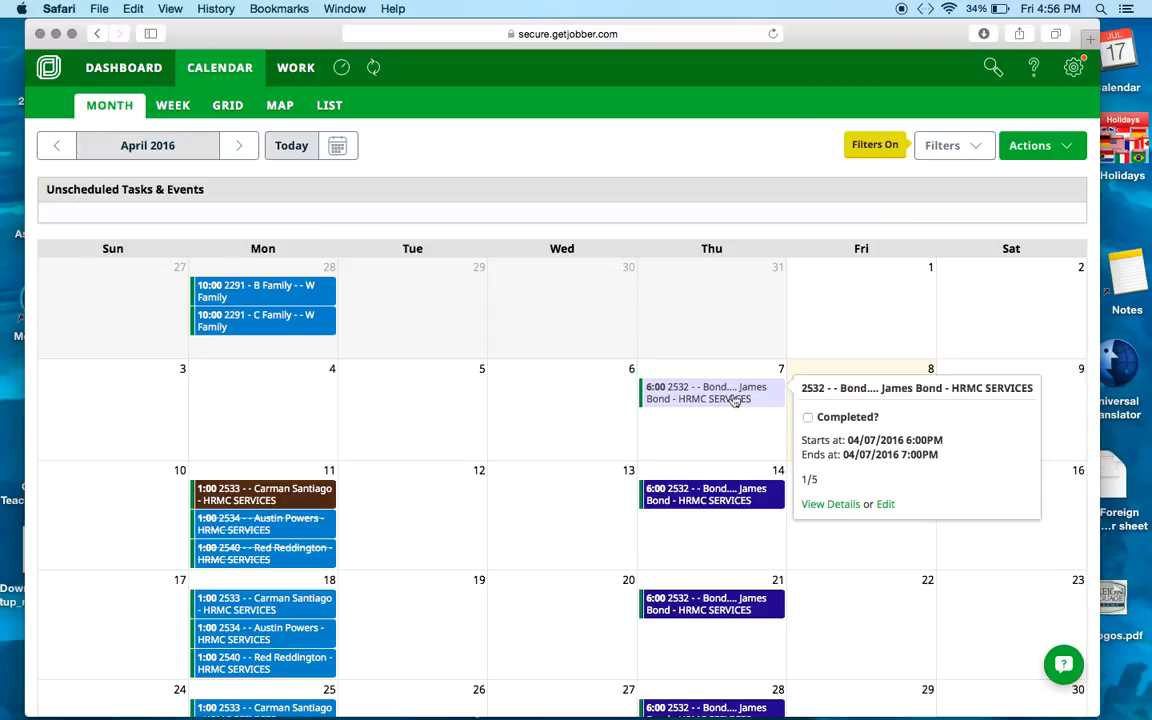
{"action": "left_click", "coordinate": [884, 505]}
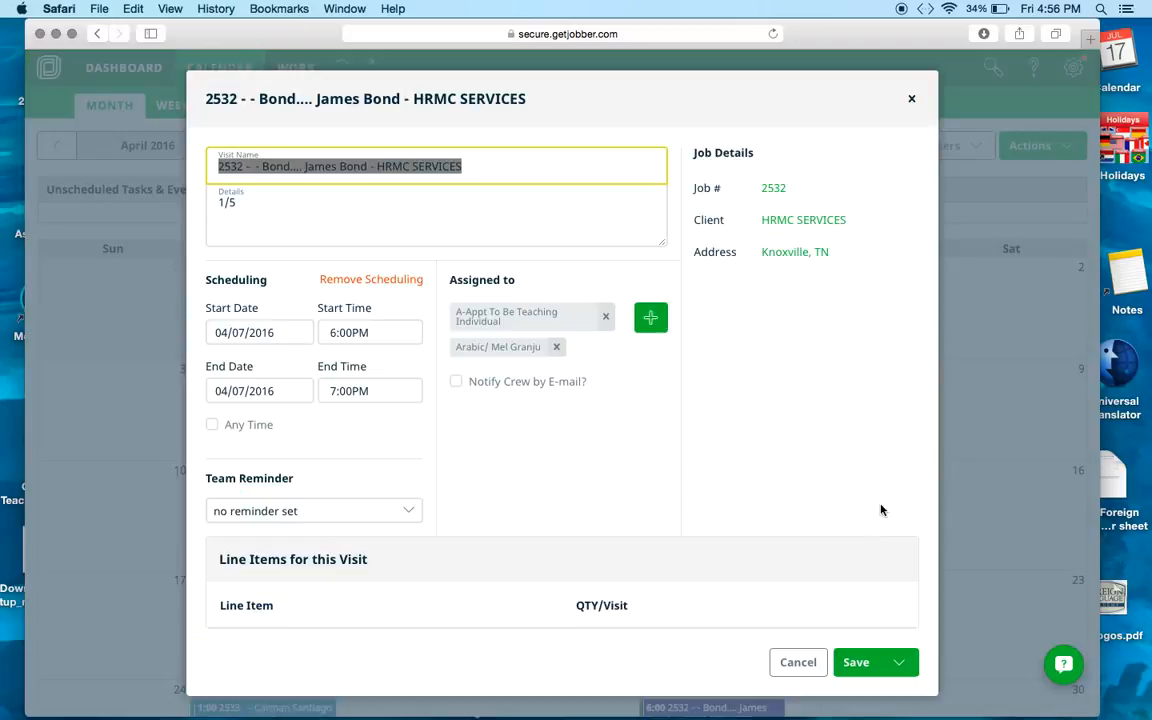
{"action": "left_click", "coordinate": [316, 198]}
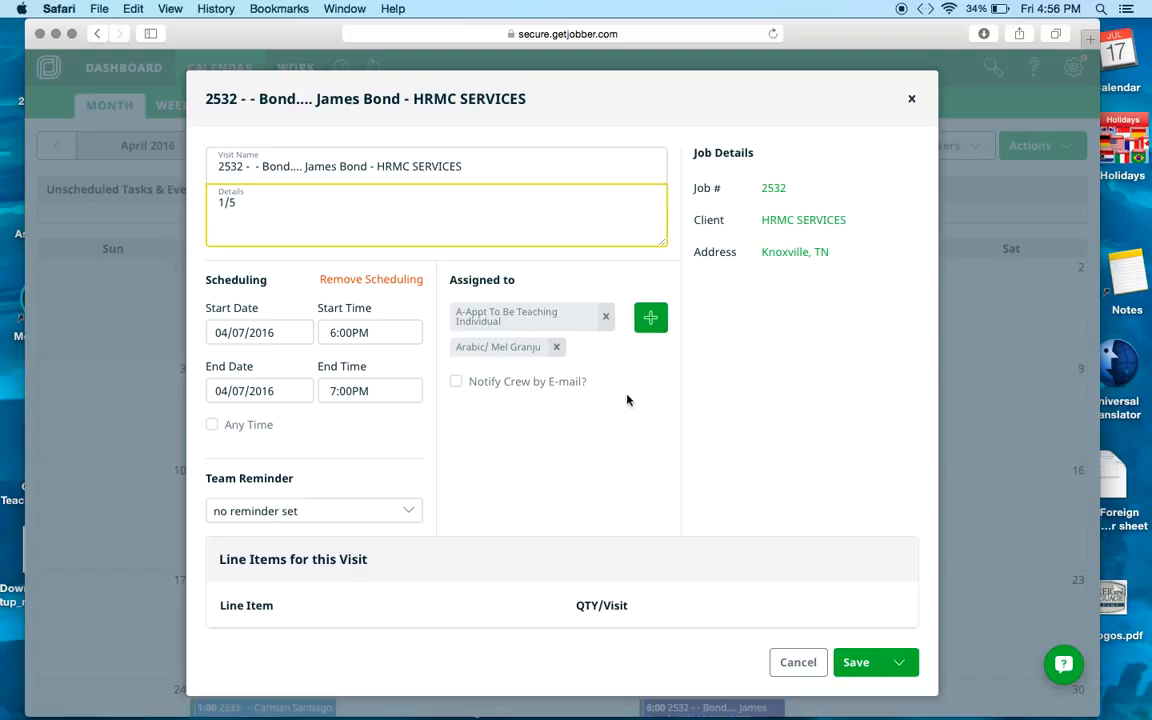
{"action": "left_click", "coordinate": [866, 663]}
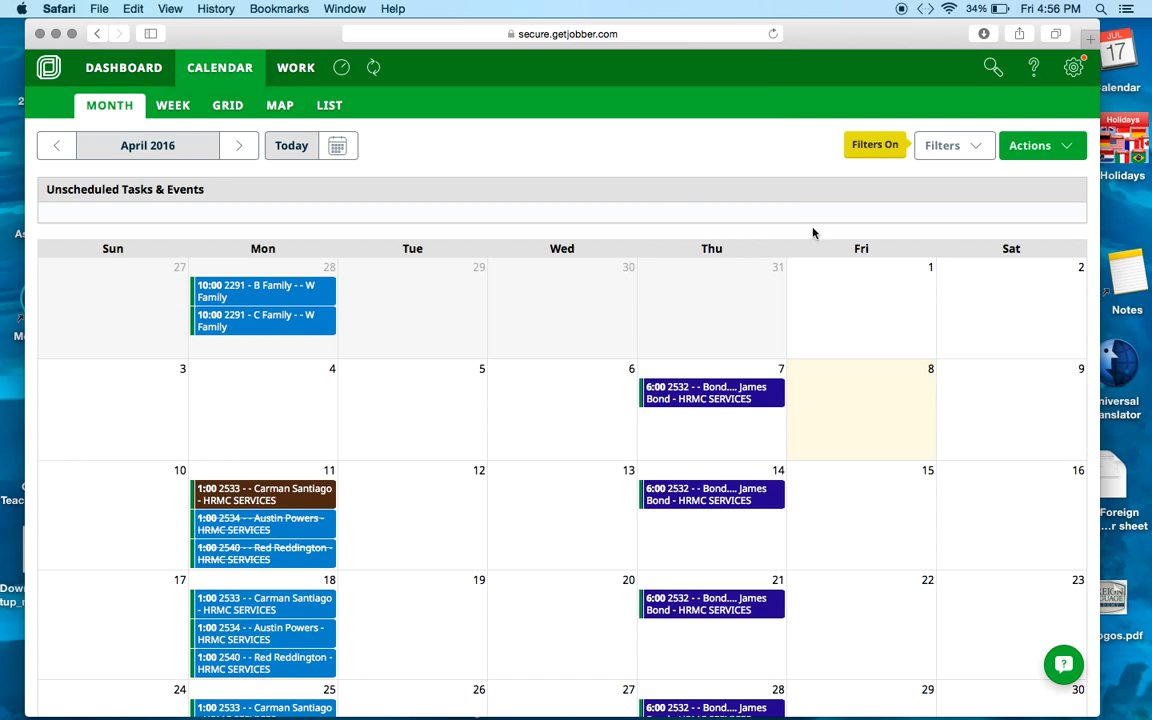
- Open the daily timesheet for April 7, 2016 in the work section
{"action": "left_click_drag", "start_coordinate": [816, 40], "coordinate": [843, 327]}
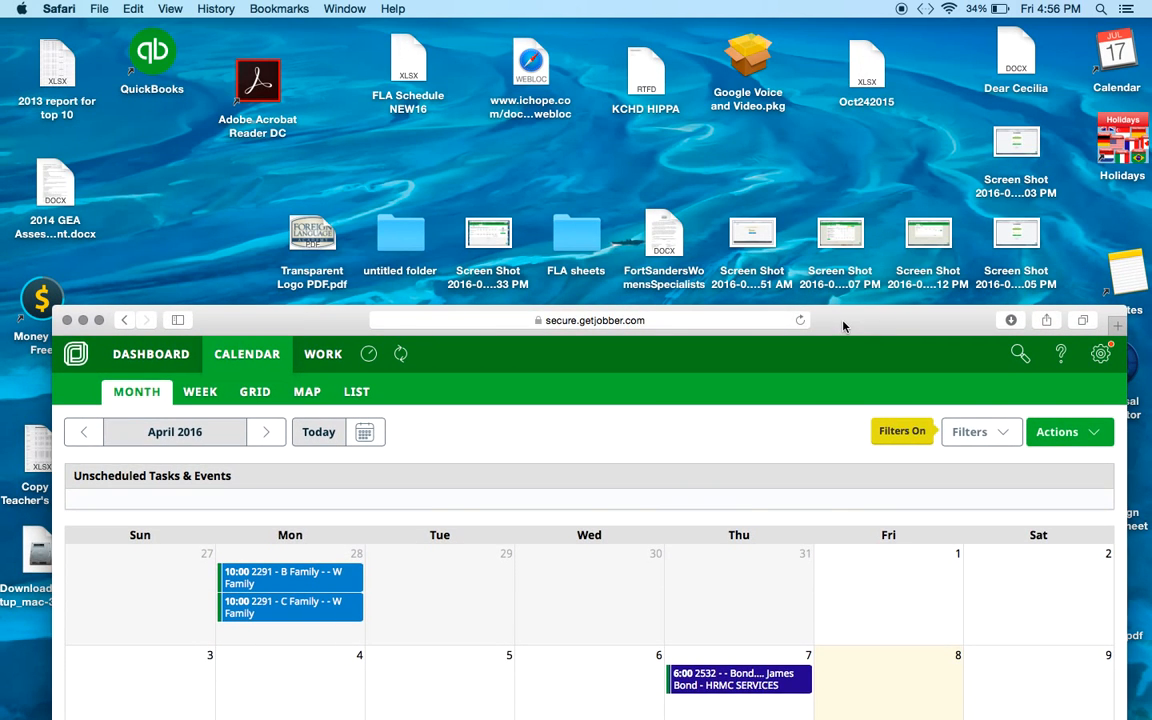
{"action": "left_click", "coordinate": [316, 356]}
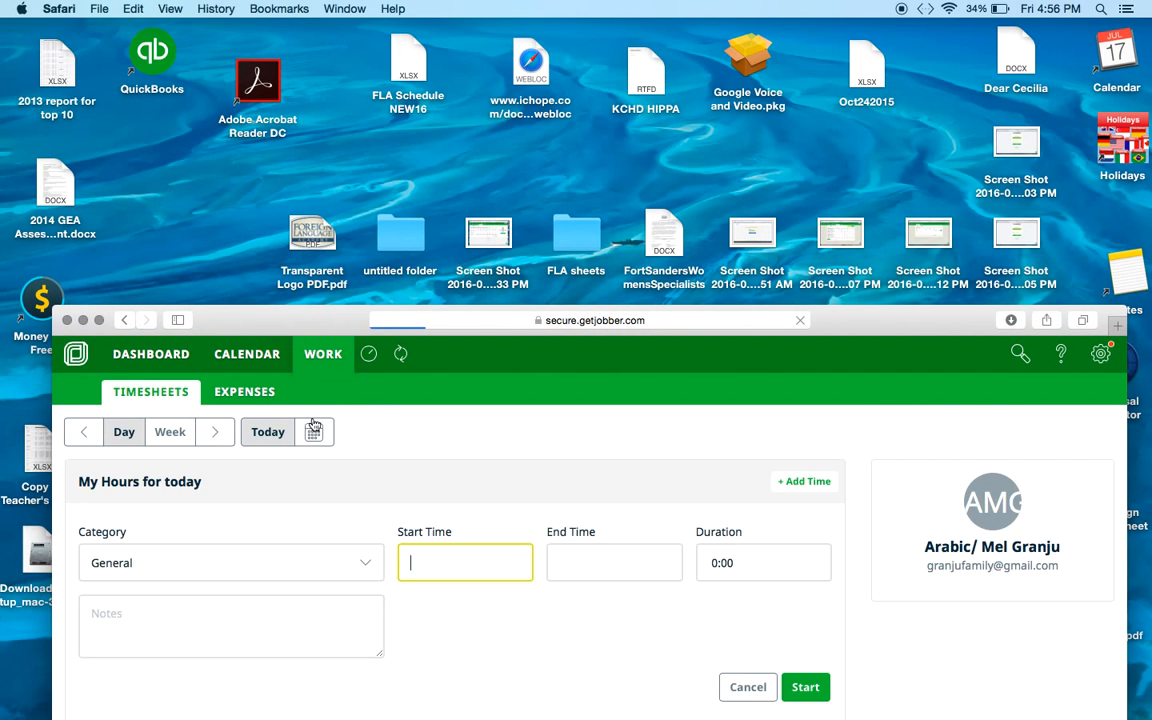
{"action": "left_click", "coordinate": [314, 432]}
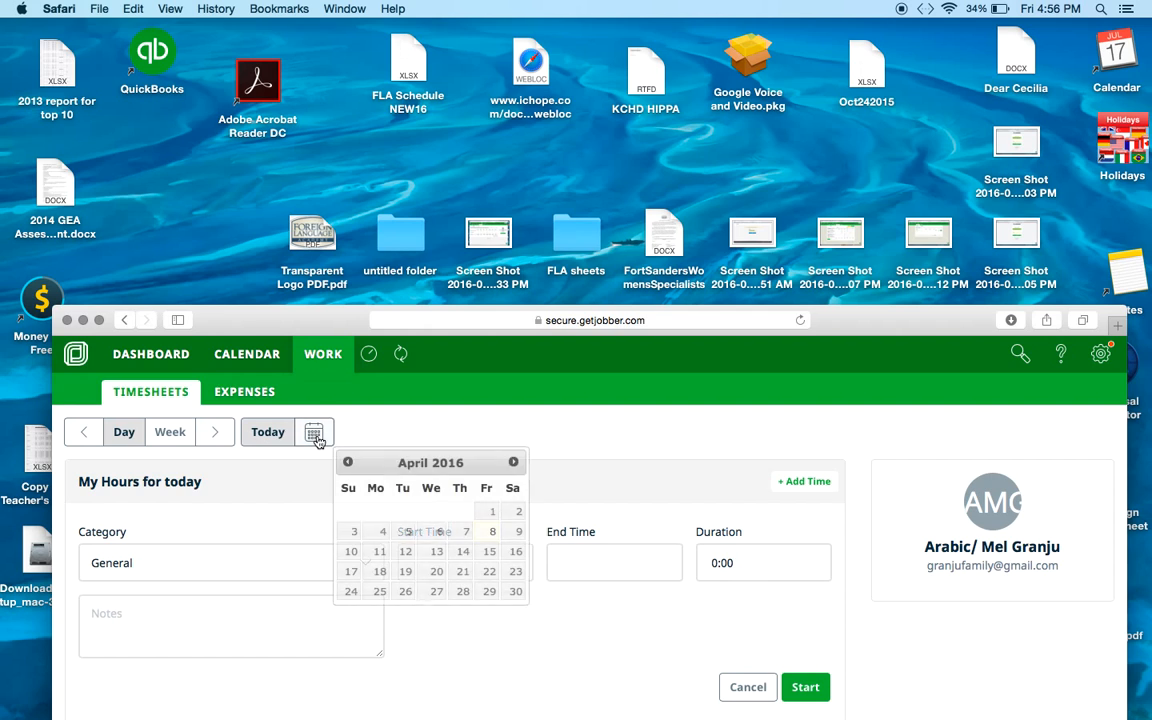
{"action": "left_click", "coordinate": [466, 531]}
- Set the April 7 time entry's category to the HRMC SERVICES job listed for that day
{"action": "left_click_drag", "start_coordinate": [291, 327], "coordinate": [287, 400]}
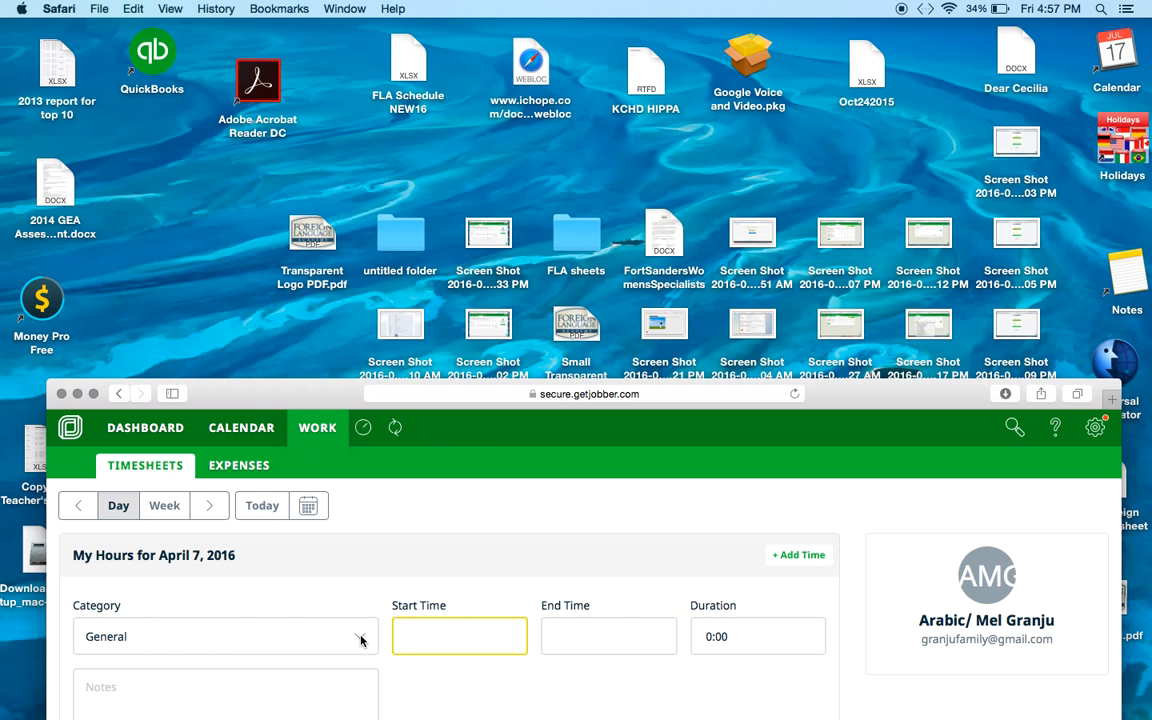
{"action": "left_click", "coordinate": [361, 640]}
{"action": "left_click", "coordinate": [324, 403]}
{"action": "left_click_drag", "start_coordinate": [324, 403], "coordinate": [322, 425]}
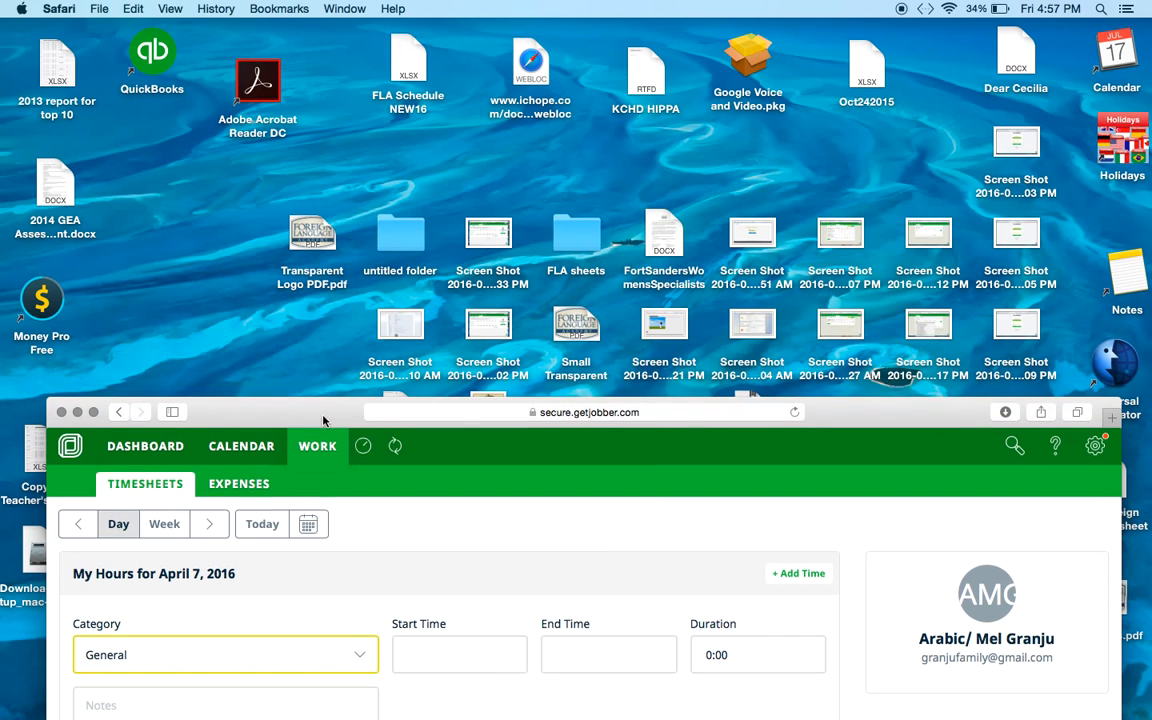
{"action": "left_click", "coordinate": [364, 665]}
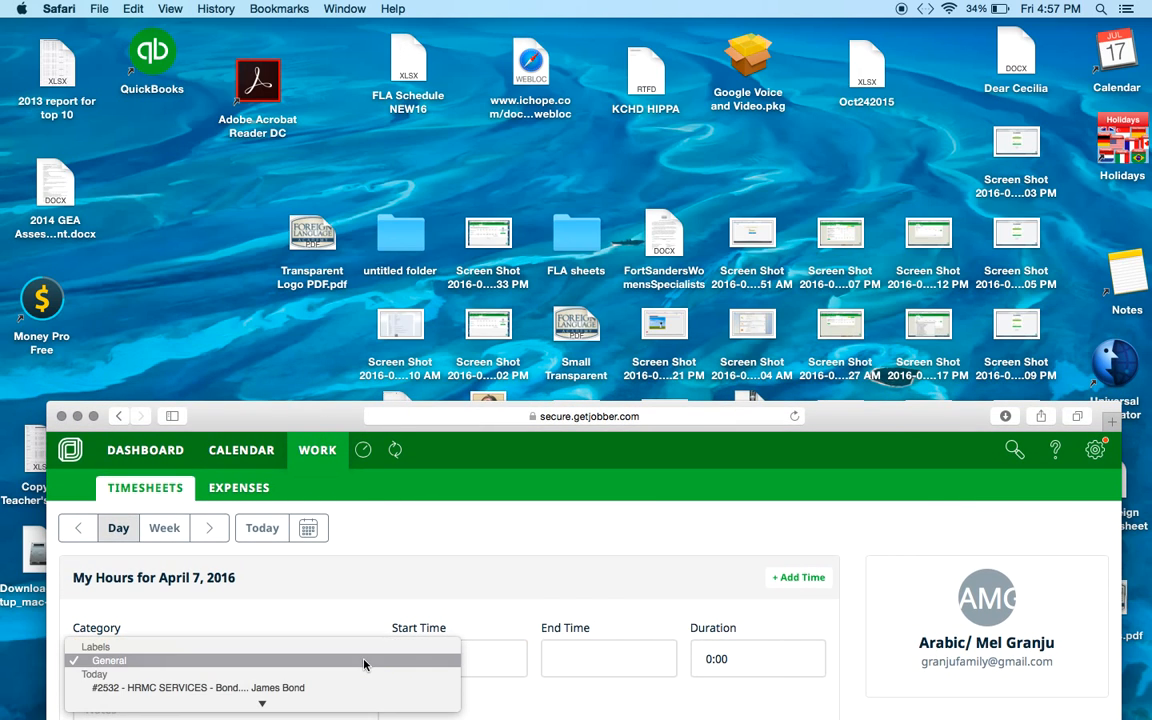
{"action": "left_click", "coordinate": [328, 692]}
{"action": "left_click_drag", "start_coordinate": [282, 405], "coordinate": [302, 5]}
- Log the April 7 time entry from 6:00PM to 7:00PM and save it
{"action": "left_click", "coordinate": [437, 284]}
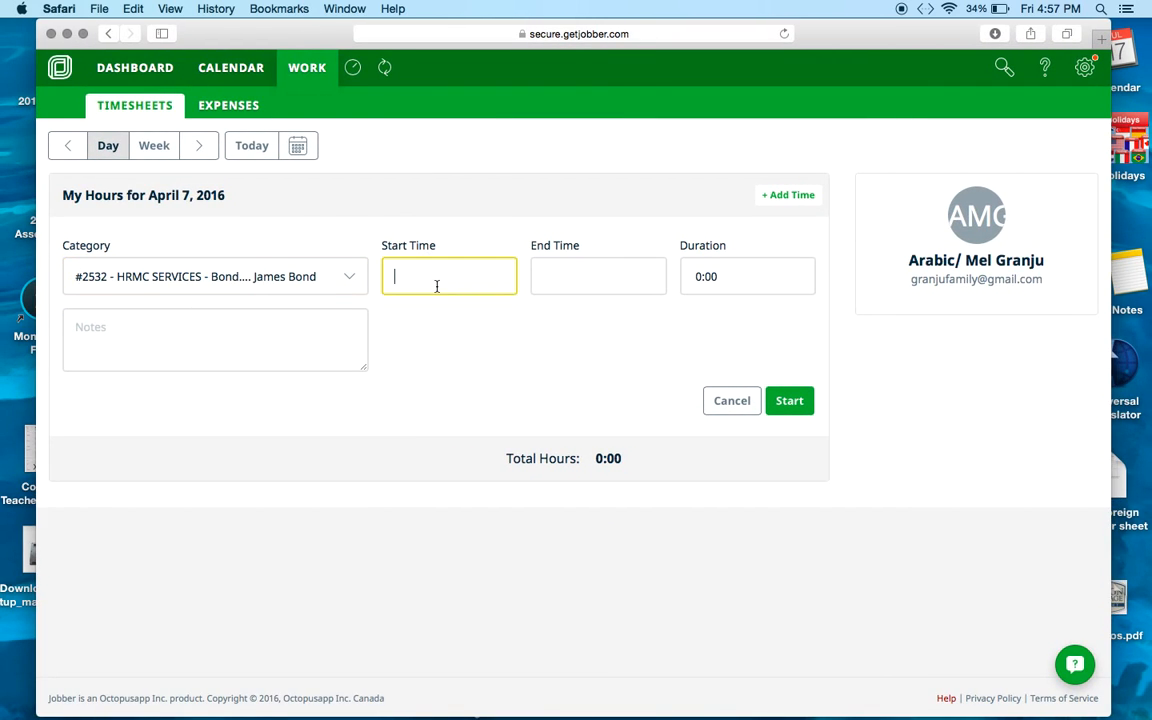
{"action": "type", "text": "6"}
{"action": "key", "text": "Tab"}
{"action": "key", "text": "Tab"}
{"action": "type", "text": "p"}
{"action": "left_click", "coordinate": [591, 280]}
{"action": "type", "text": "7:00PM"}
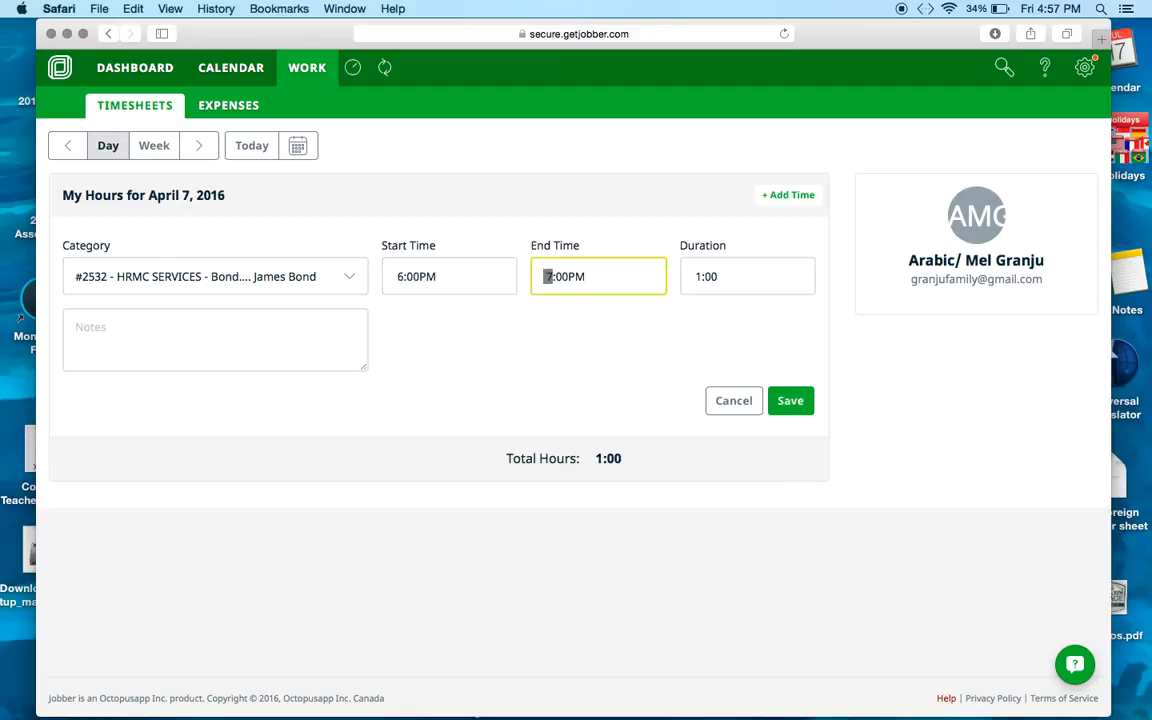
{"action": "key", "text": "Tab"}
{"action": "key", "text": "Tab"}
{"action": "left_click", "coordinate": [792, 401]}
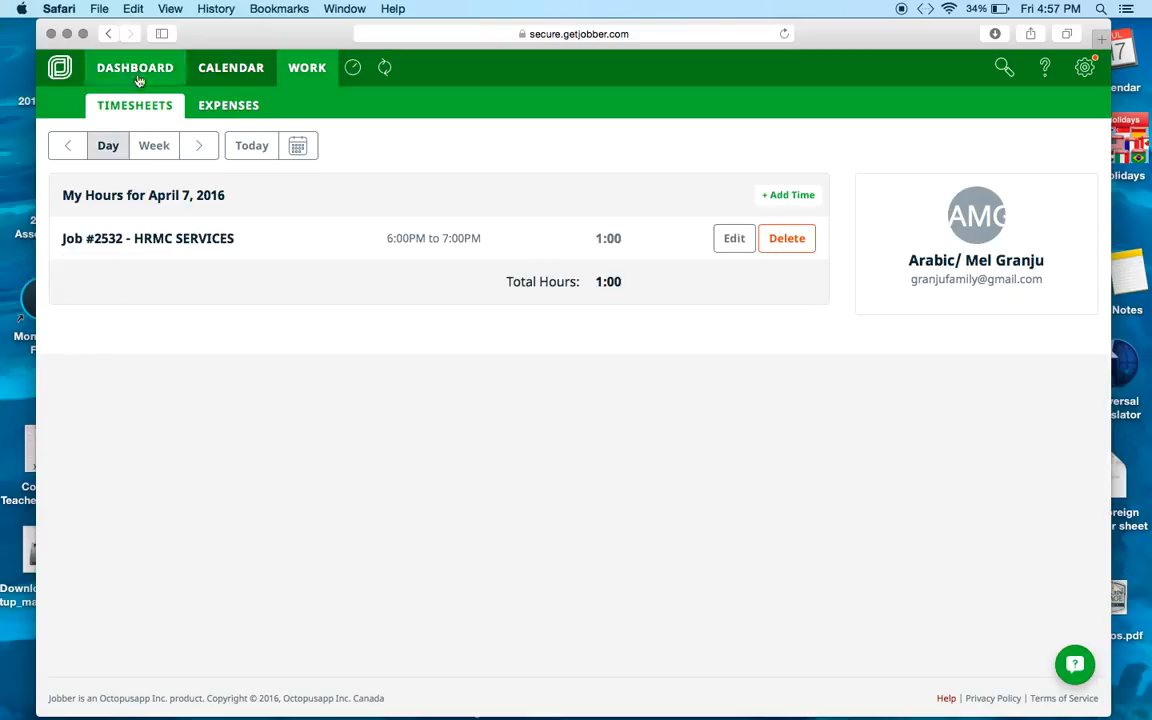
- Open the first April 18 visit from the calendar for editing and enter 1/10 as its details
{"action": "left_click", "coordinate": [220, 72]}
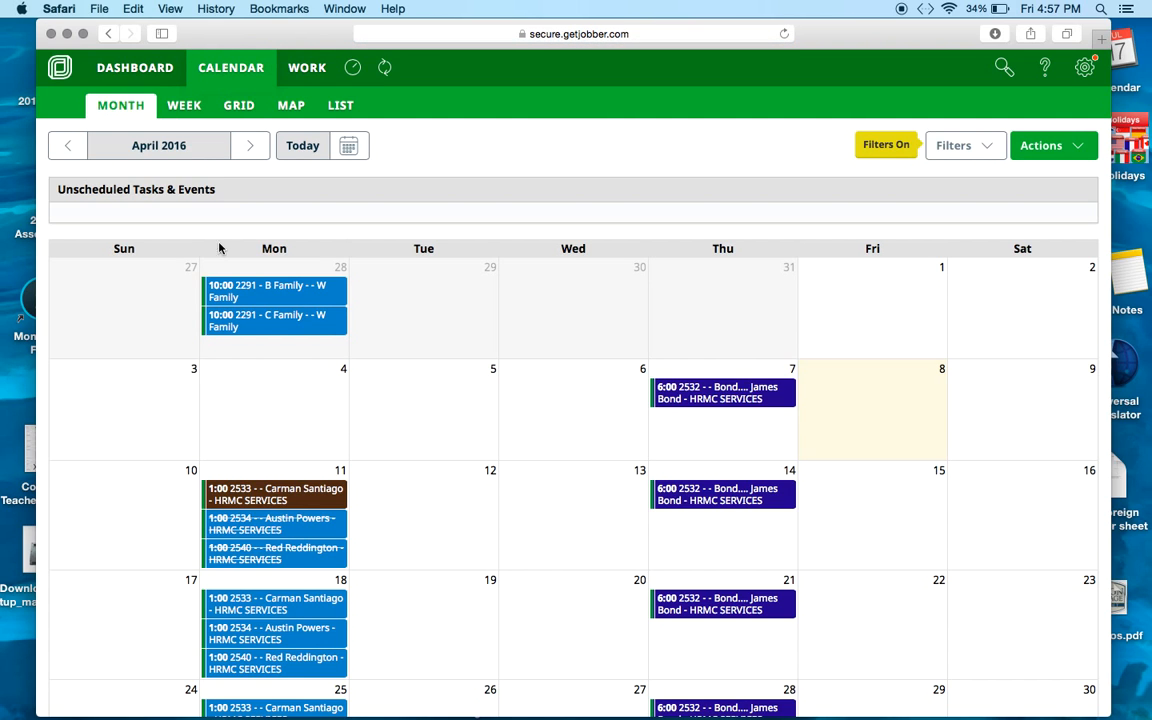
{"action": "scroll", "coordinate": [482, 488], "scroll_direction": "down", "scroll_amount": 5}
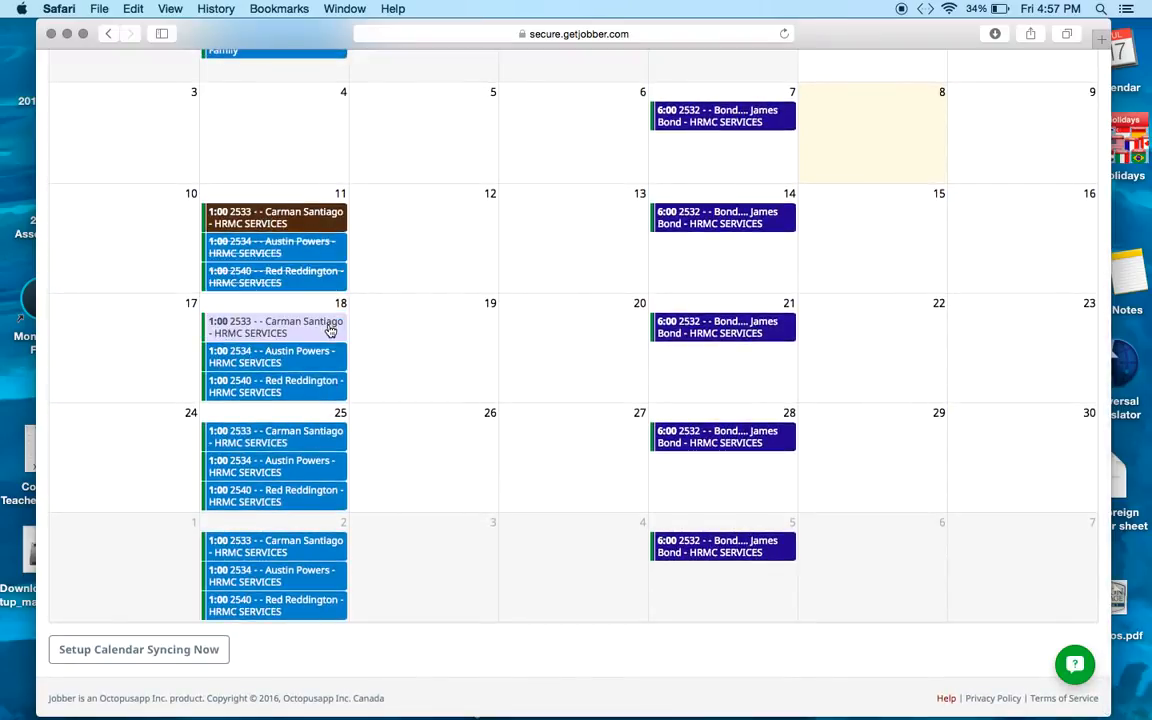
{"action": "left_click", "coordinate": [330, 330]}
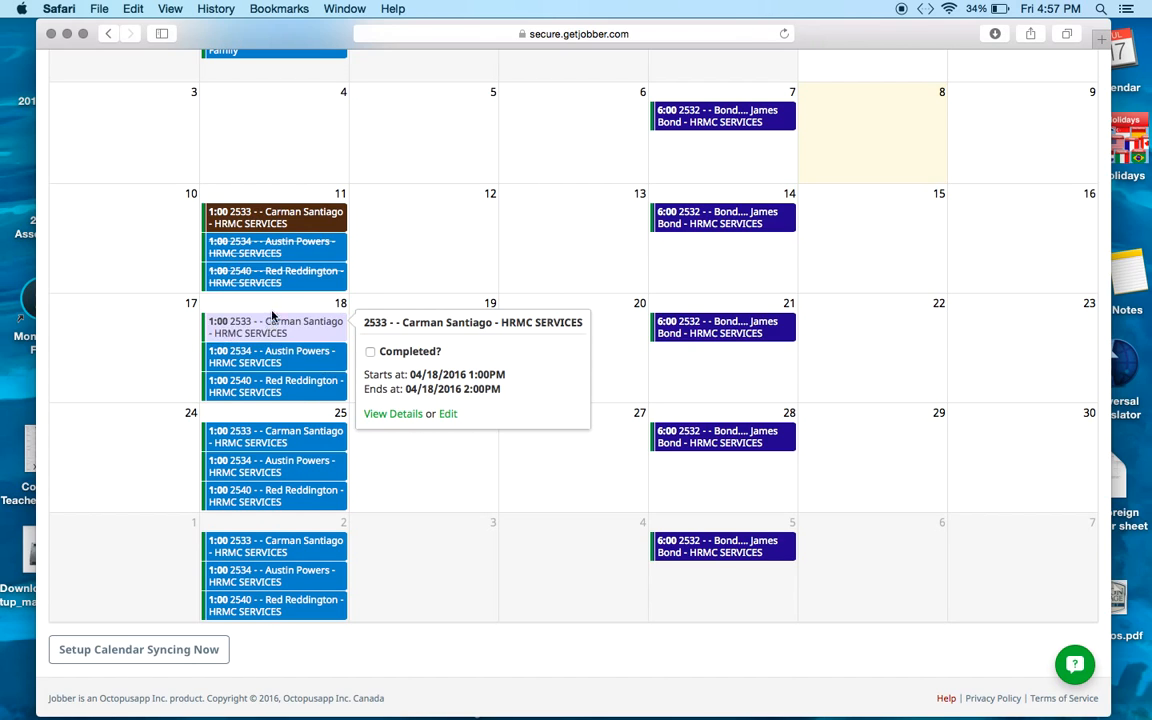
{"action": "left_click", "coordinate": [448, 414]}
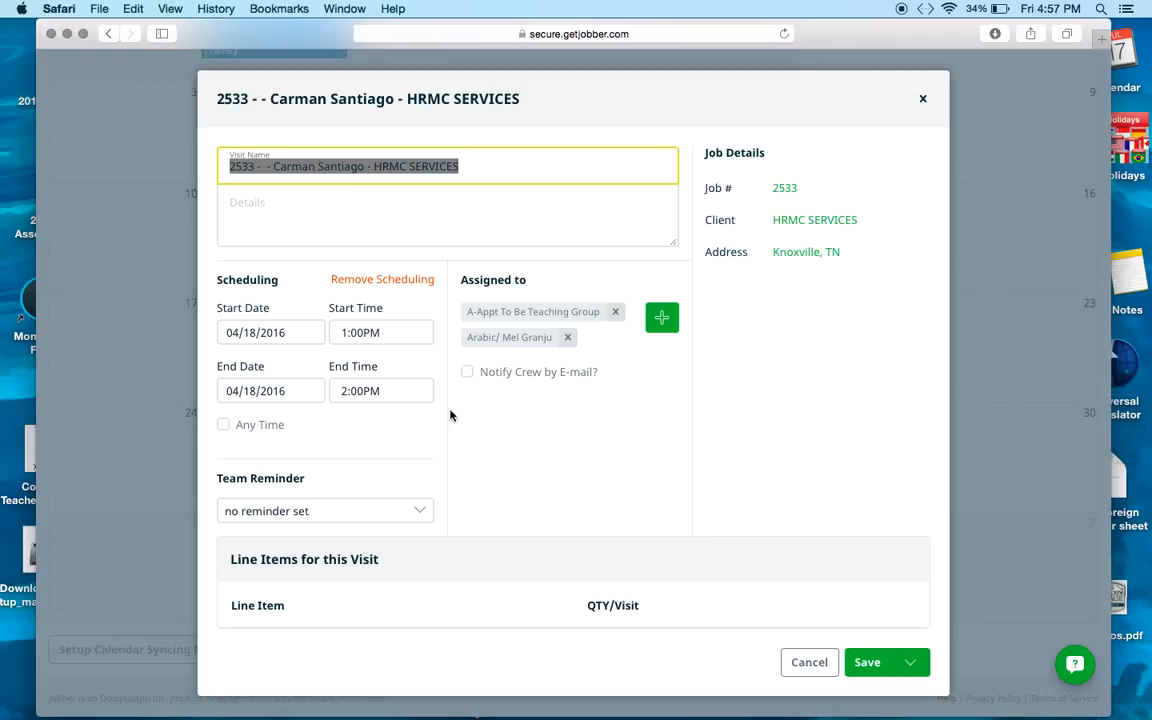
{"action": "left_click", "coordinate": [293, 216]}
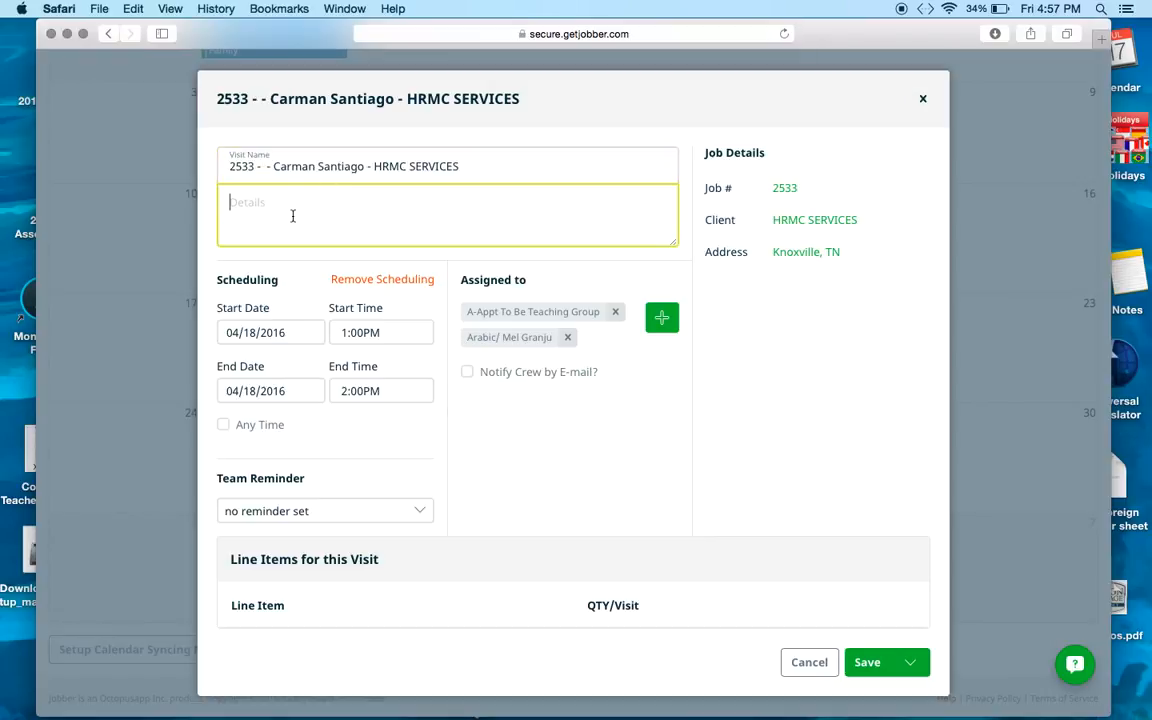
{"action": "type", "text": "1/10"}
- Replace the April 18 visit's A-Appt to be Teaching Group assignment with A-Appt to be canceled and save the visit
{"action": "left_click", "coordinate": [661, 318]}
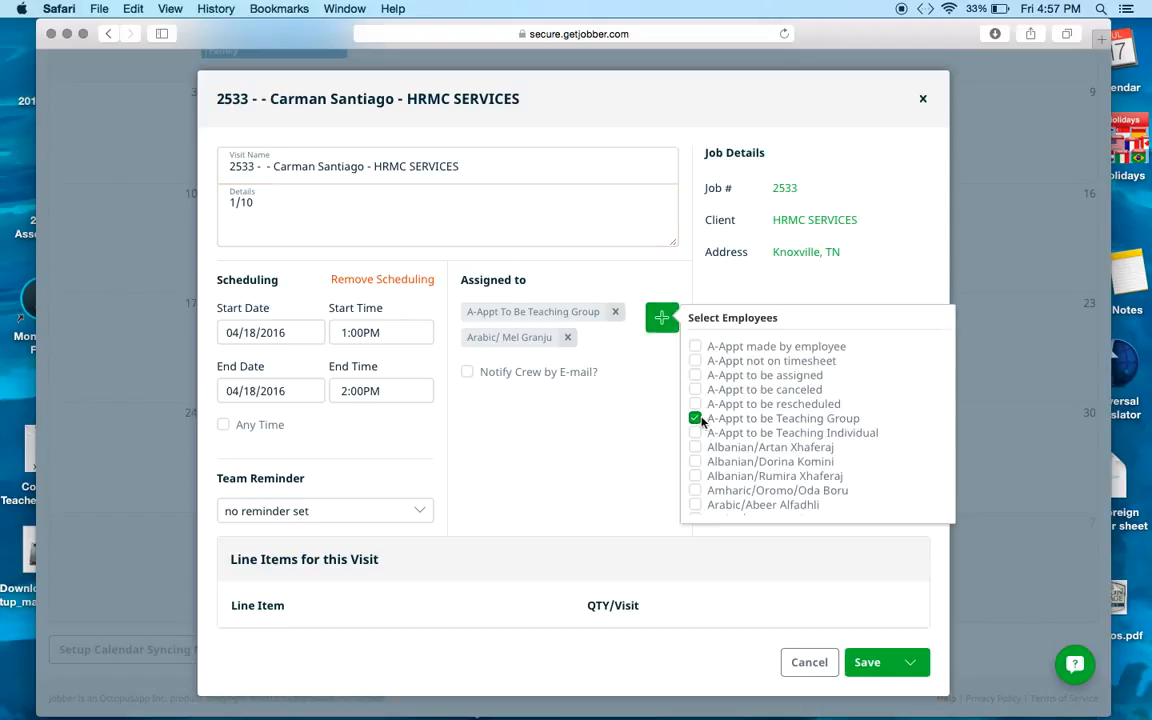
{"action": "left_click", "coordinate": [697, 420]}
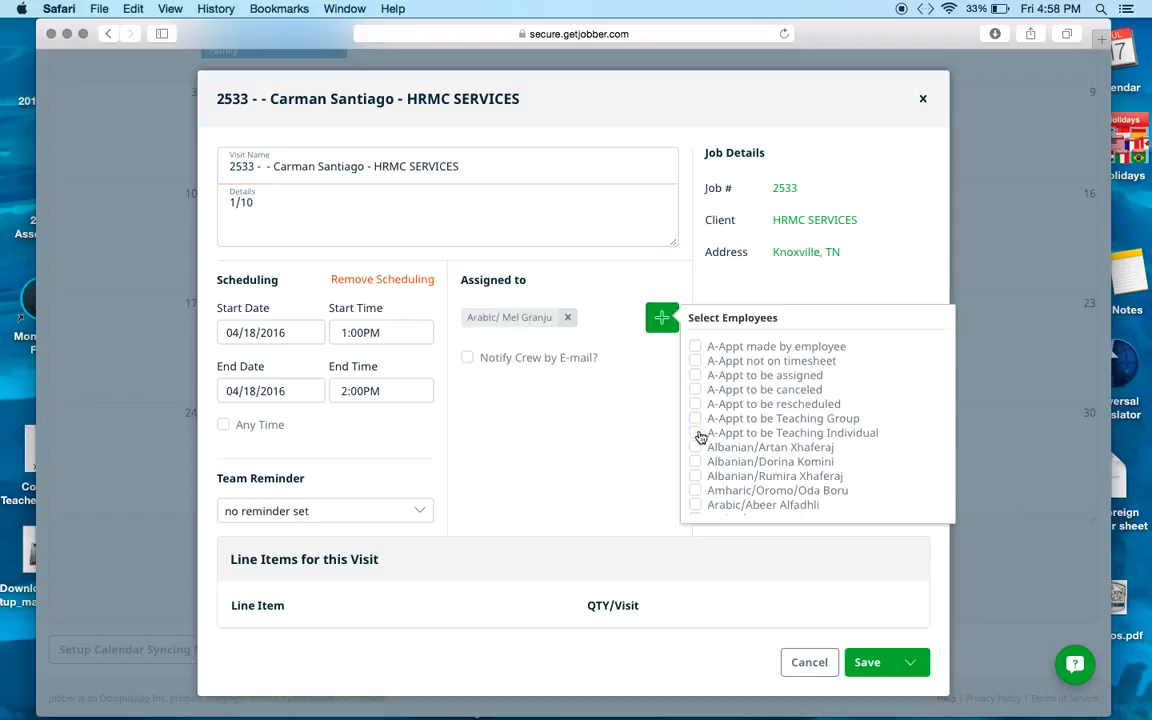
{"action": "left_click", "coordinate": [695, 389]}
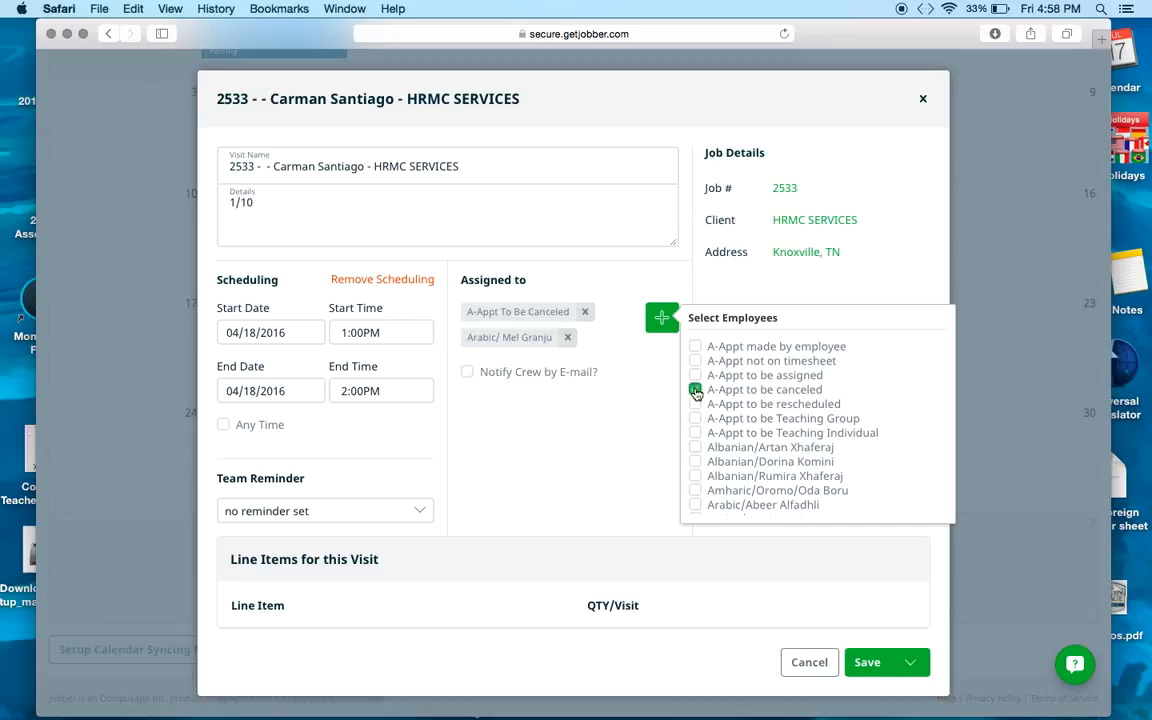
{"action": "left_click", "coordinate": [330, 211]}
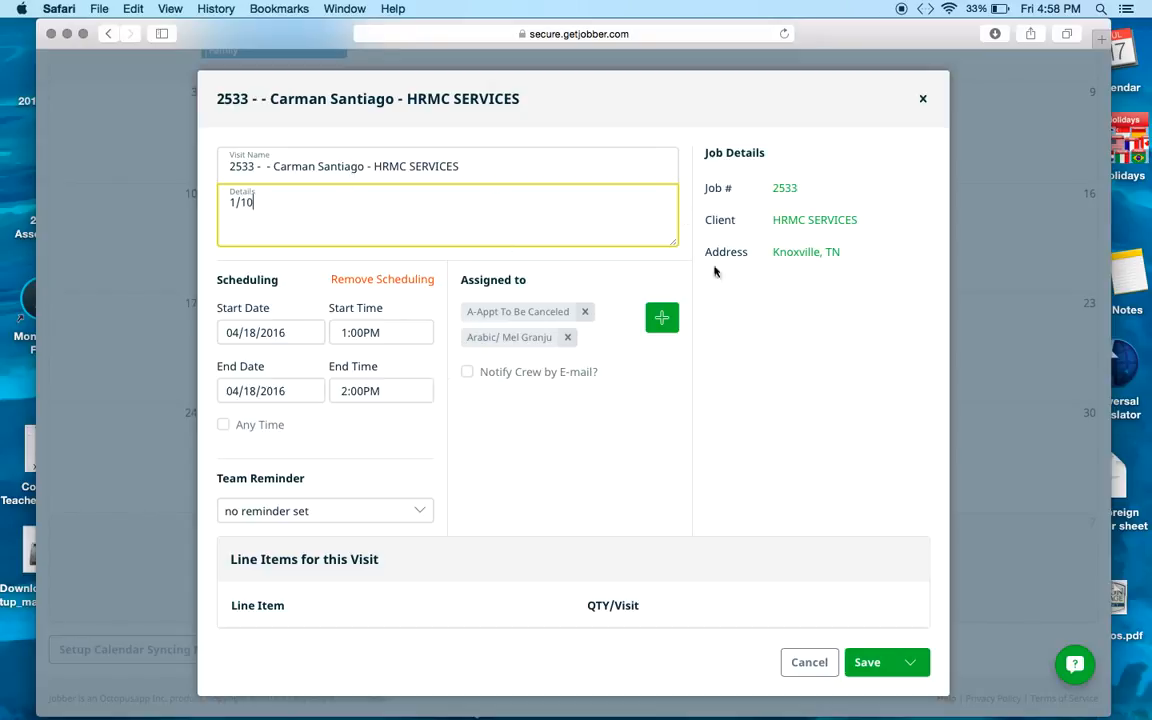
{"action": "left_click", "coordinate": [870, 668]}
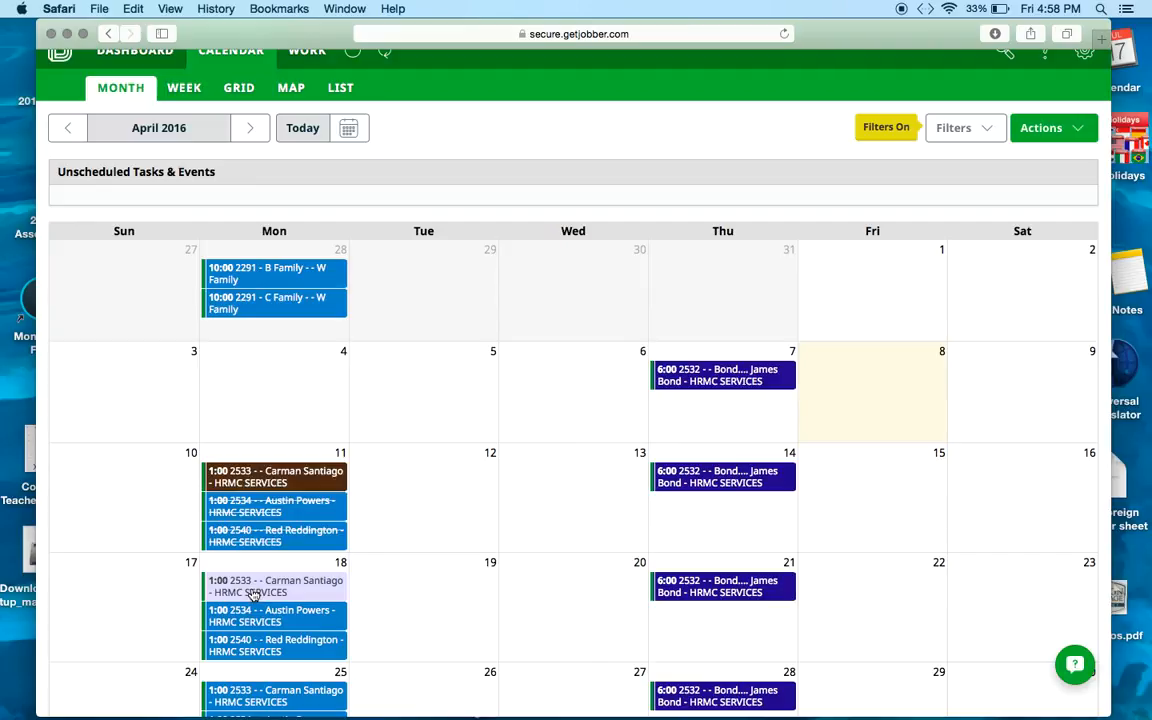
- Mark the first April 18 visit as completed
{"action": "left_click", "coordinate": [327, 592]}
{"action": "left_click", "coordinate": [267, 461]}
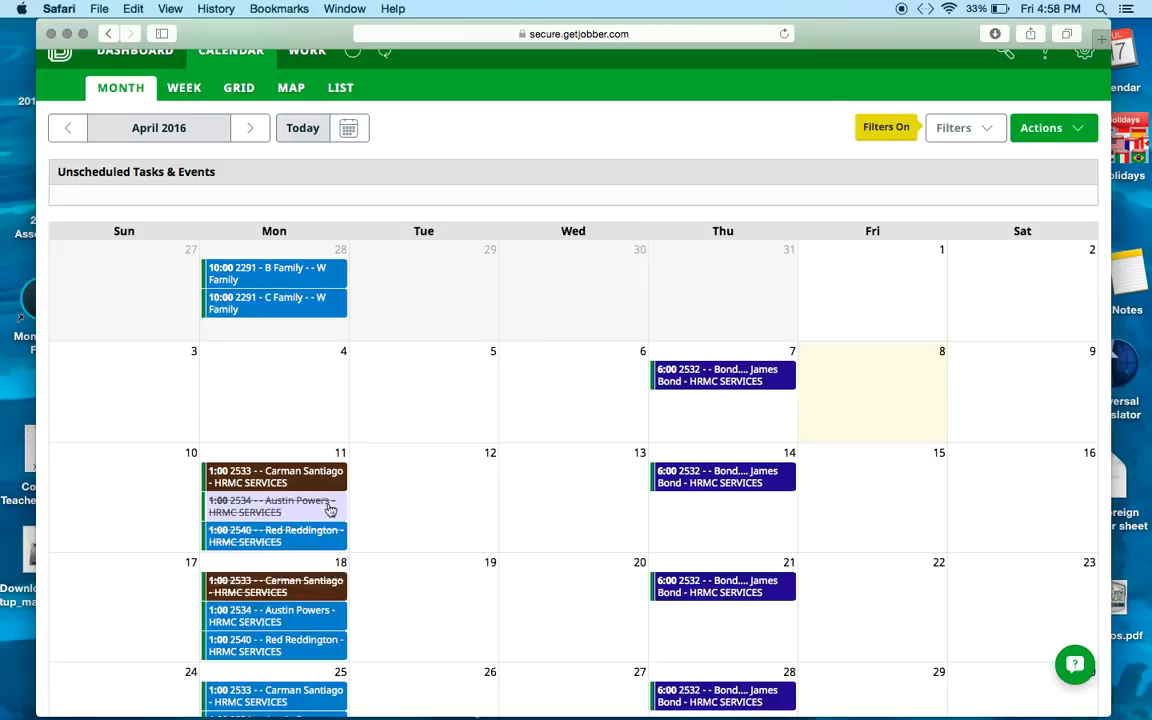
- Mark the second and third April 18 visits as completed from the month calendar
{"action": "left_click", "coordinate": [334, 620]}
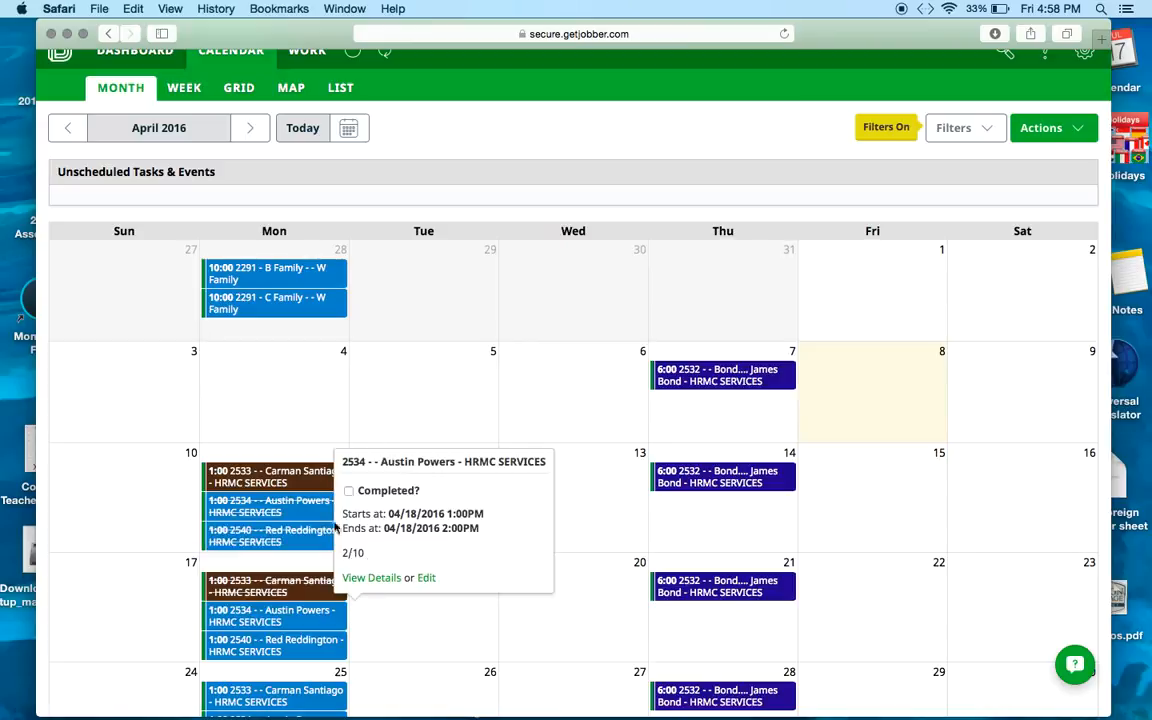
{"action": "left_click", "coordinate": [348, 490]}
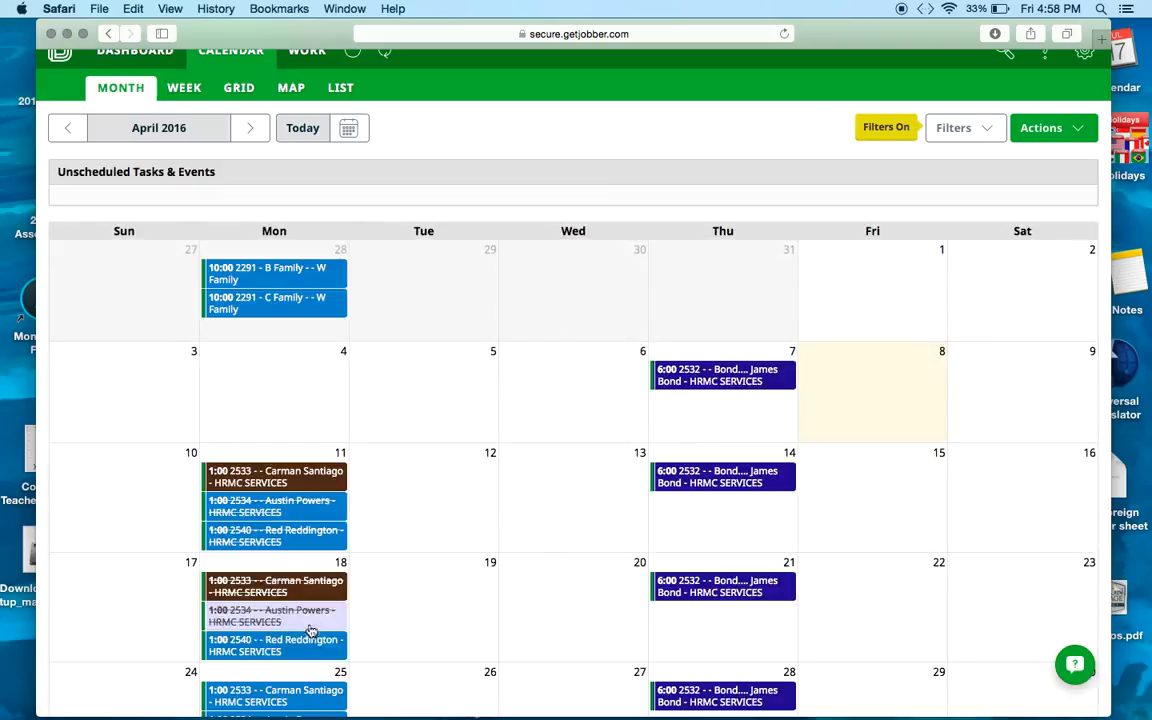
{"action": "left_click", "coordinate": [307, 648]}
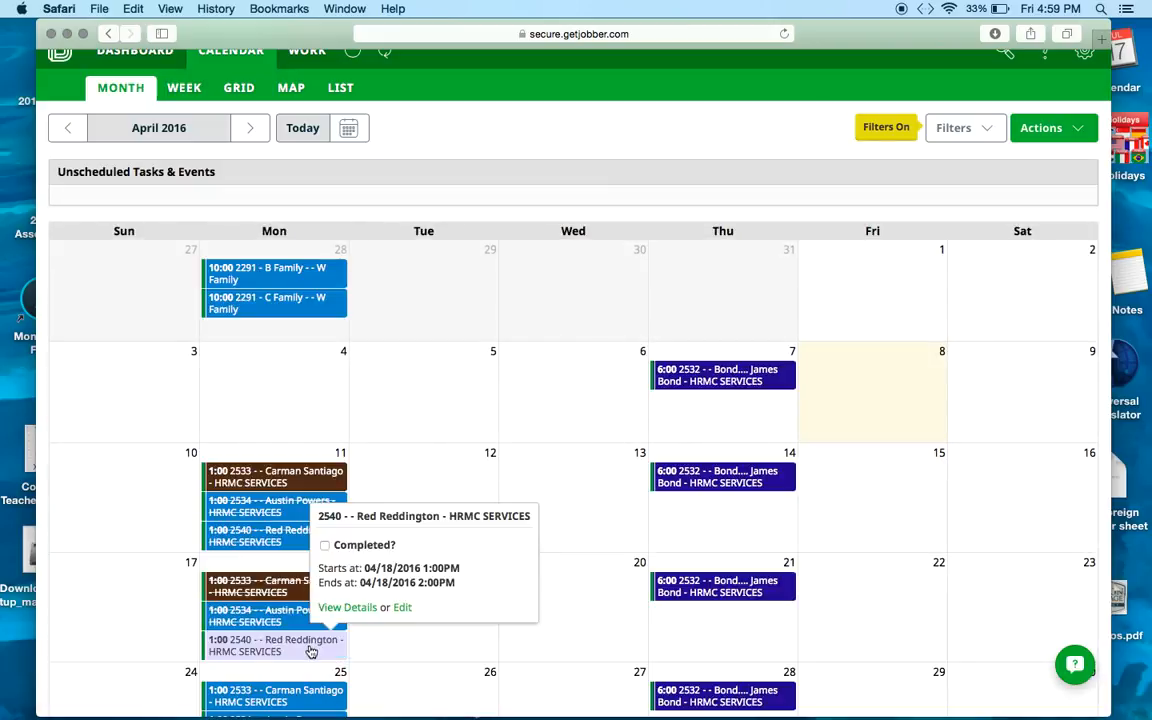
{"action": "left_click", "coordinate": [324, 547]}
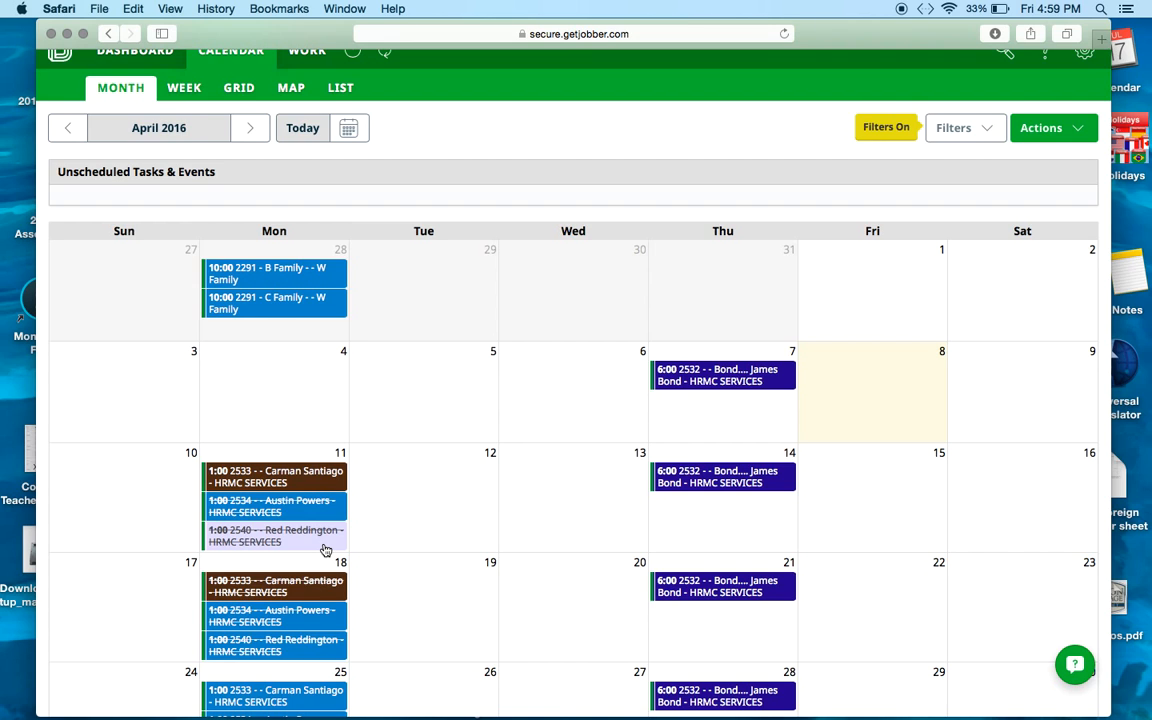
- Open the daily timesheet for April 18, 2016
{"action": "scroll", "coordinate": [417, 543], "scroll_direction": "down", "scroll_amount": 3}
{"action": "scroll", "coordinate": [417, 543], "scroll_direction": "down", "scroll_amount": 1}
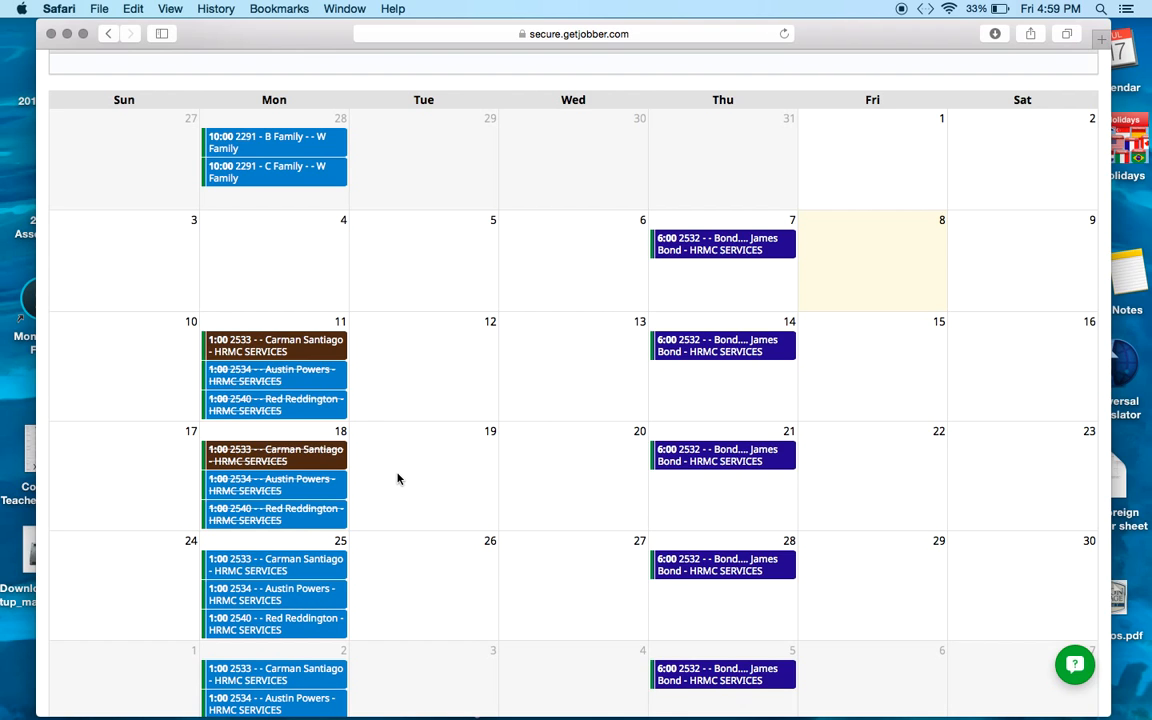
{"action": "scroll", "coordinate": [398, 478], "scroll_direction": "up", "scroll_amount": 5}
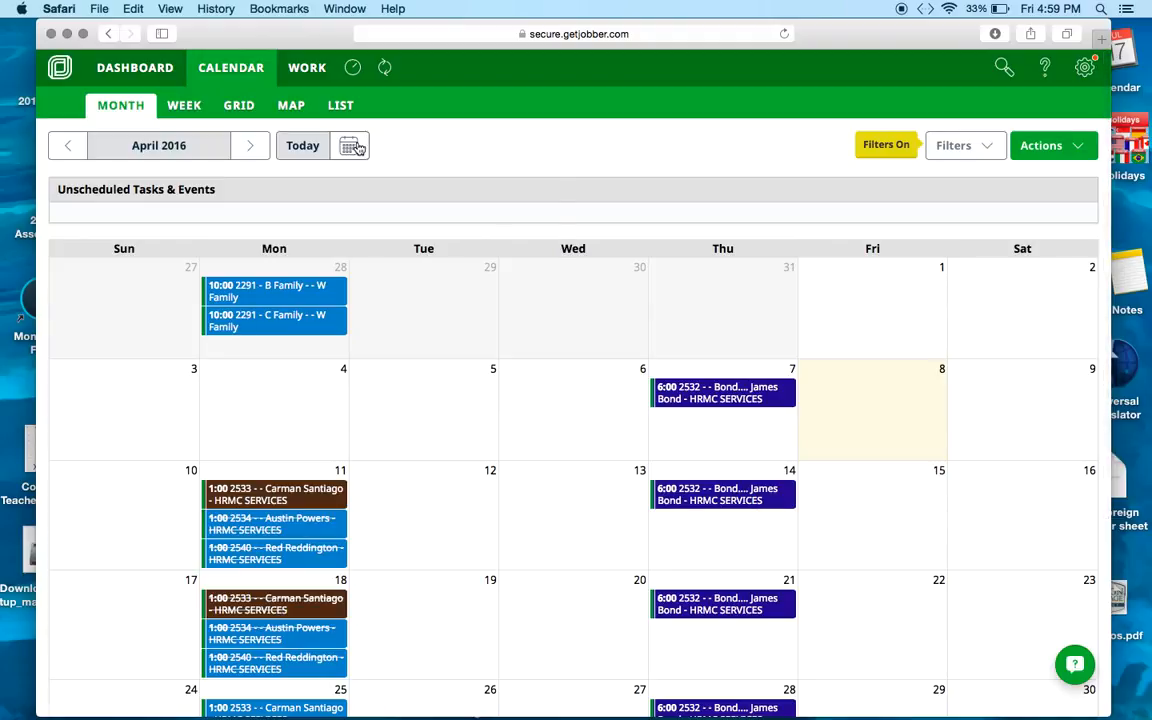
{"action": "left_click", "coordinate": [355, 146]}
{"action": "left_click", "coordinate": [308, 72]}
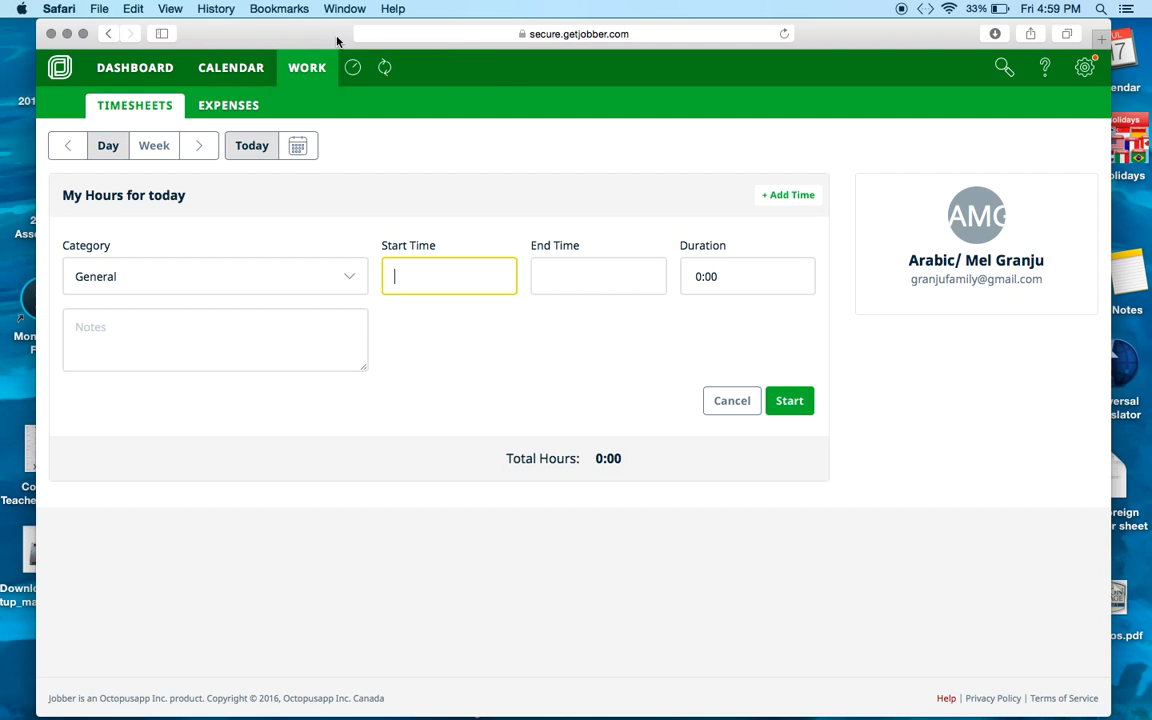
{"action": "left_click_drag", "start_coordinate": [315, 40], "coordinate": [316, 139]}
{"action": "left_click", "coordinate": [298, 244]}
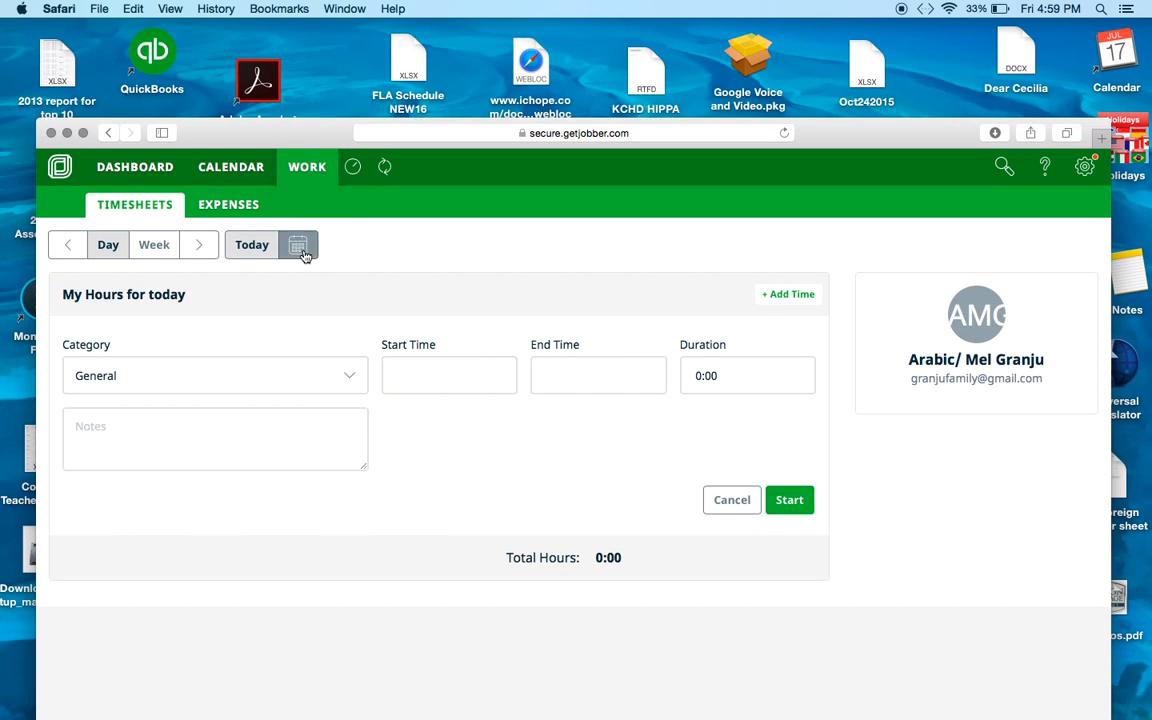
{"action": "left_click", "coordinate": [363, 384]}
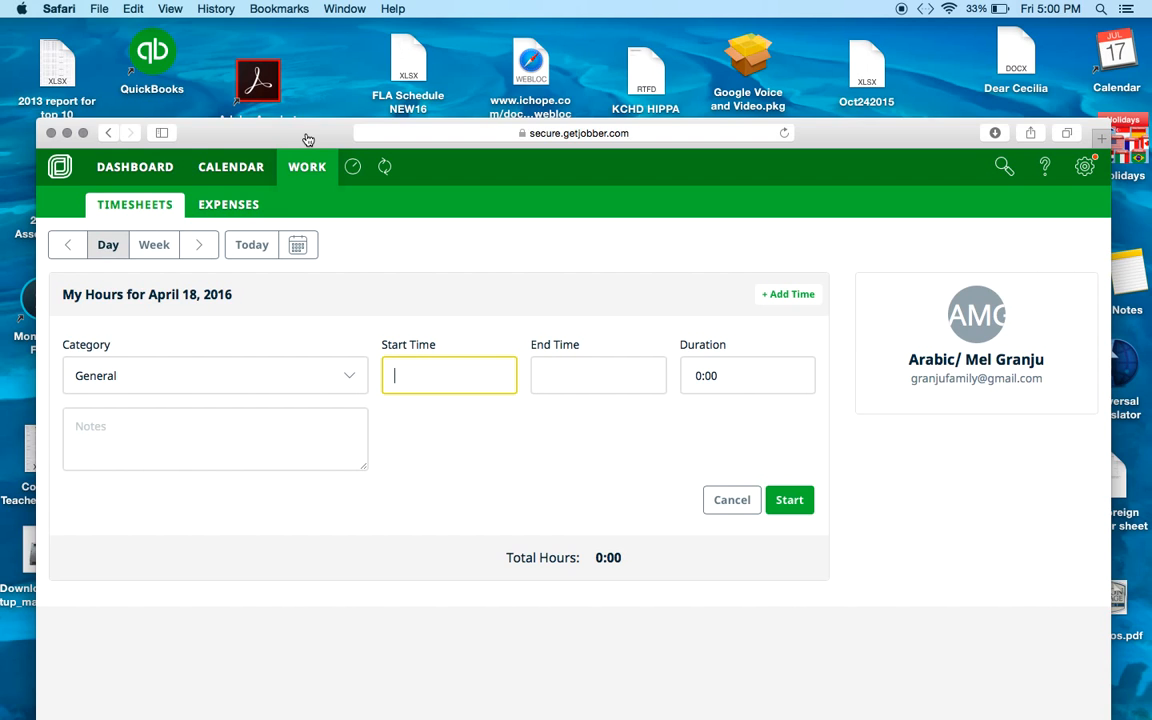
- Set the April 18 time entry's category to the first HRMC SERVICES job listed for that day
{"action": "left_click_drag", "start_coordinate": [283, 132], "coordinate": [276, 410]}
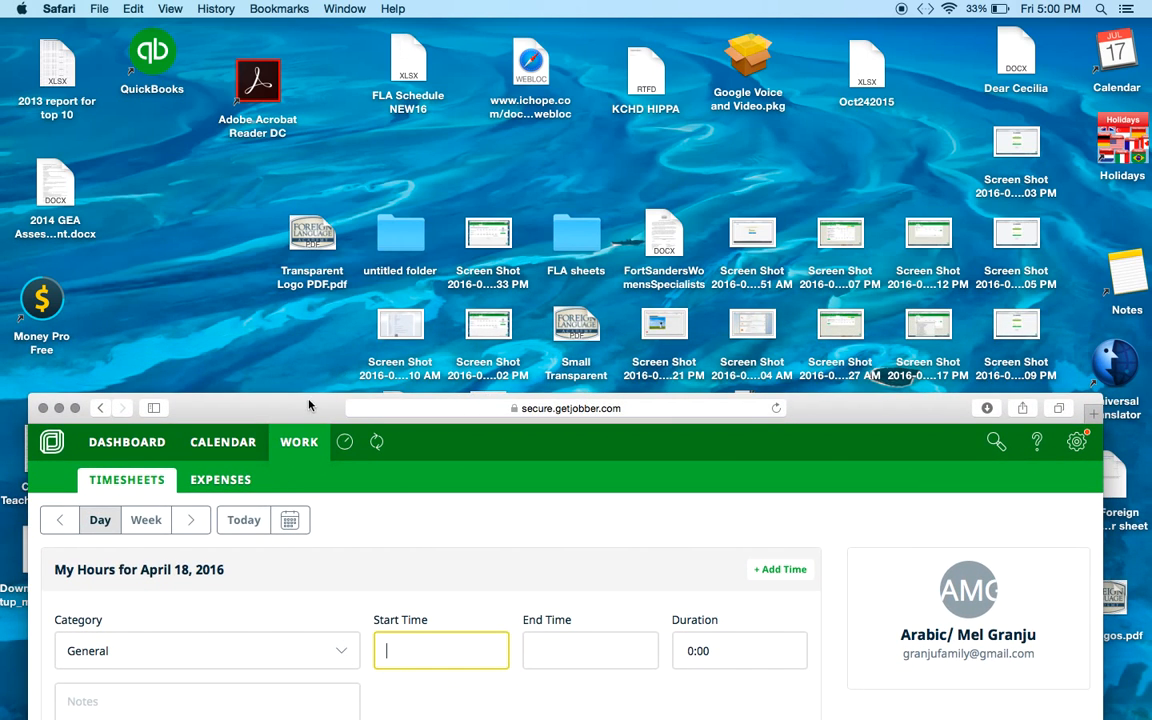
{"action": "left_click_drag", "start_coordinate": [310, 403], "coordinate": [310, 406]}
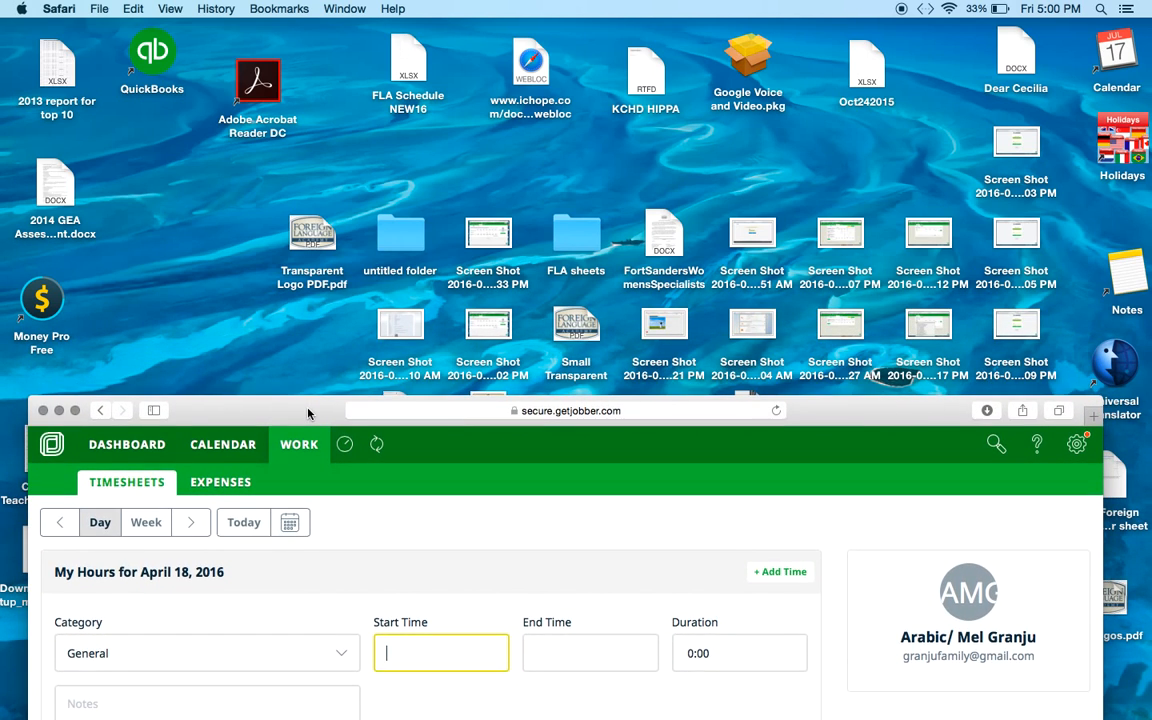
{"action": "left_click", "coordinate": [341, 660]}
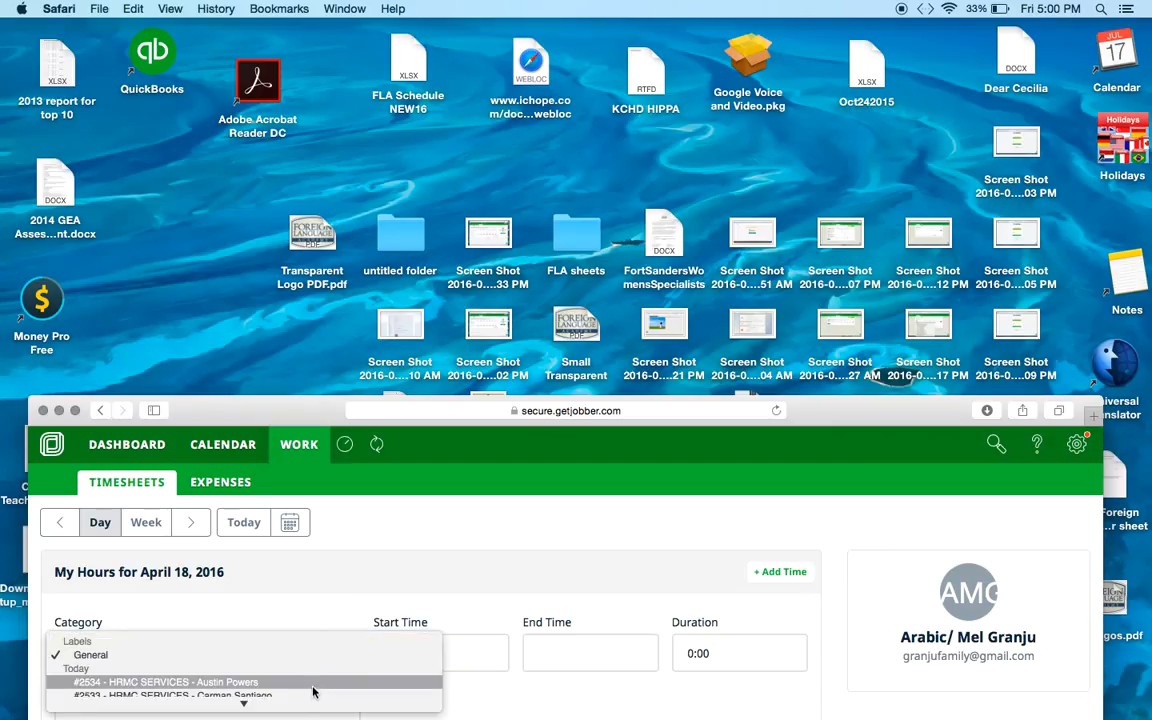
{"action": "left_click", "coordinate": [313, 690]}
- Enter 1:00AM as the April 18 entry's start time and 3:00PM as its end time
{"action": "left_click", "coordinate": [419, 655]}
{"action": "type", "text": "1"}
{"action": "key", "text": "Tab"}
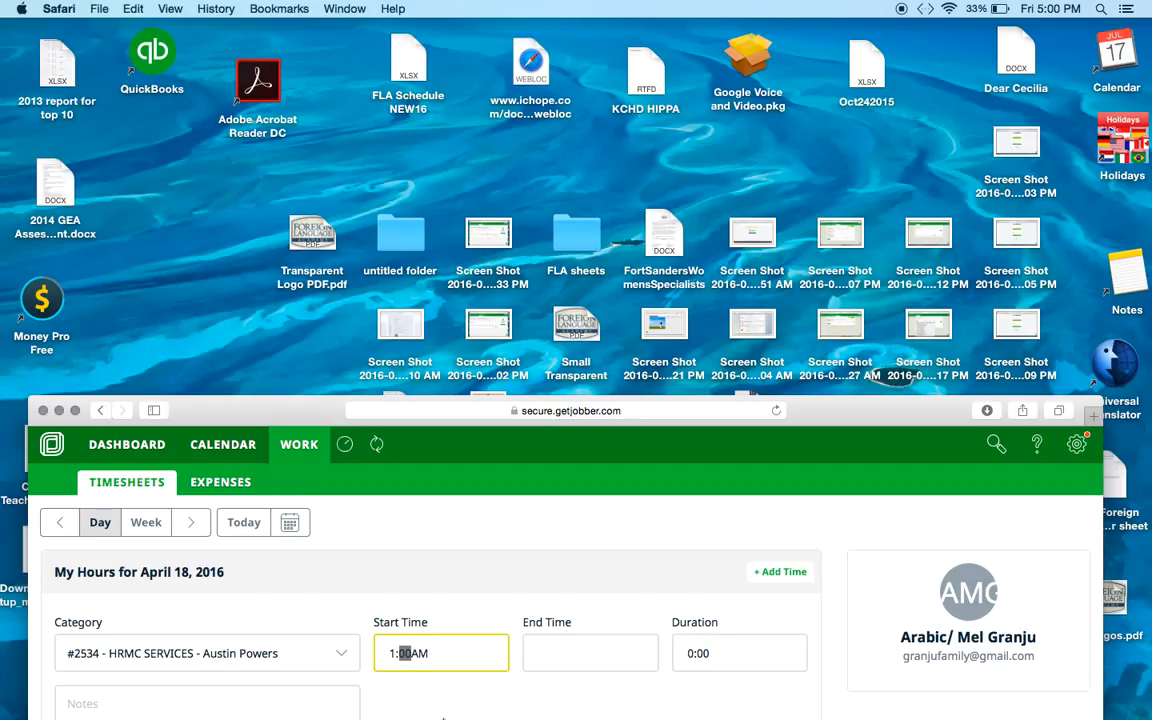
{"action": "left_click", "coordinate": [597, 653]}
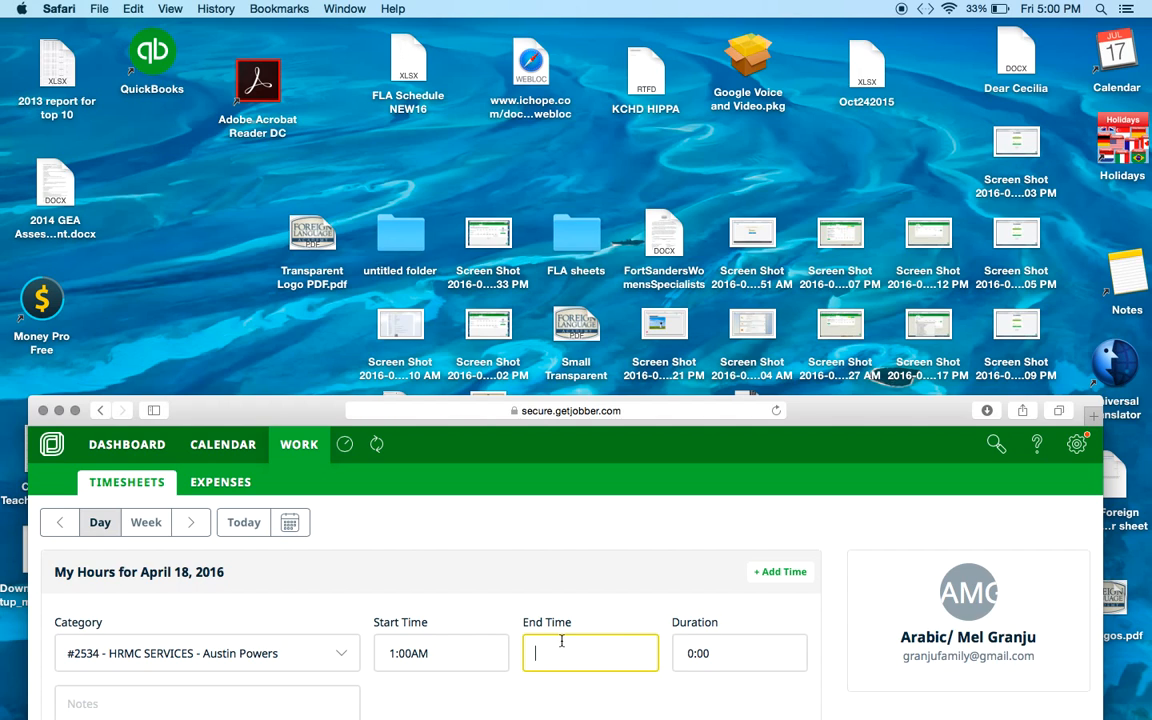
{"action": "left_click_drag", "start_coordinate": [311, 404], "coordinate": [320, 18]}
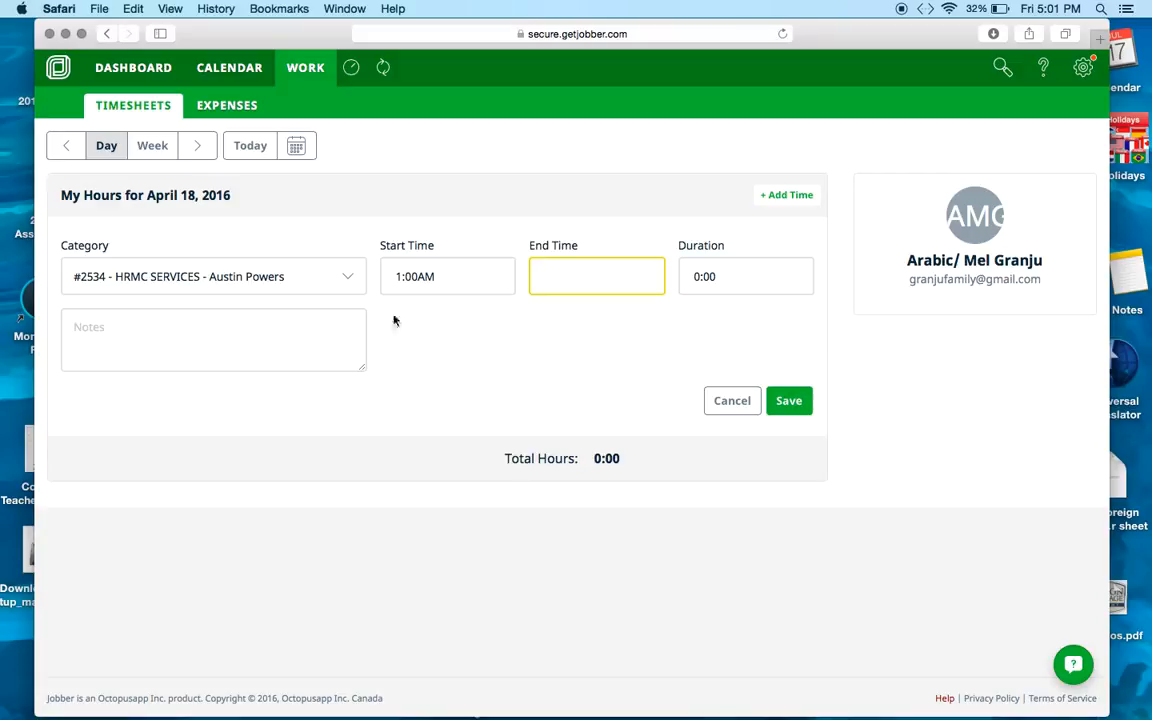
{"action": "type", "text": "3:00PM"}
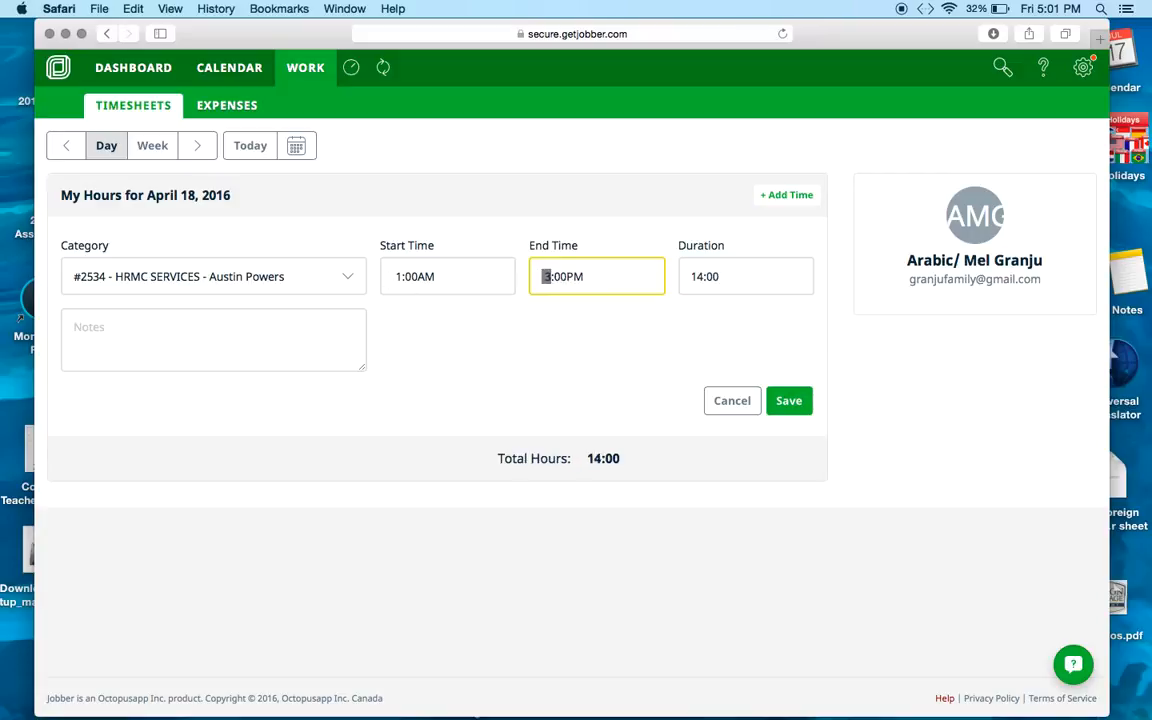
- Correct the April 18 entry to run from 1:00PM to 3:06PM and save it
{"action": "key", "text": "Tab"}
{"action": "left_click", "coordinate": [578, 276]}
{"action": "left_click", "coordinate": [424, 277]}
{"action": "left_click", "coordinate": [425, 277]}
{"action": "key", "text": "p"}
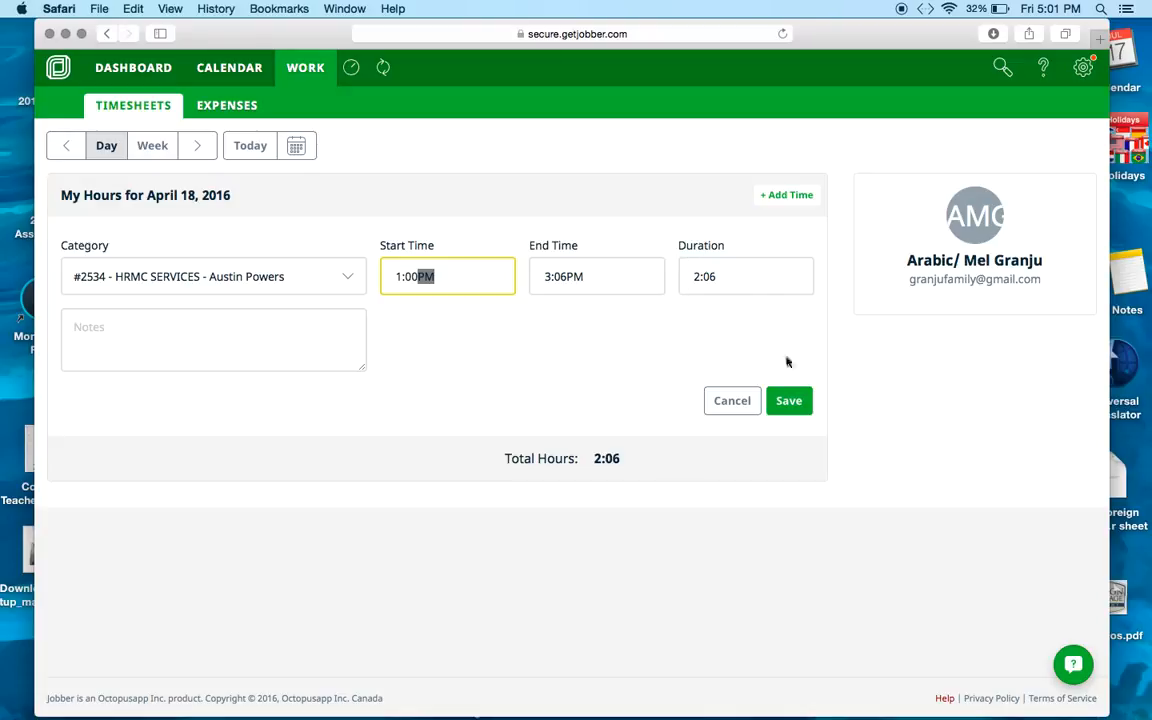
{"action": "left_click", "coordinate": [789, 400]}
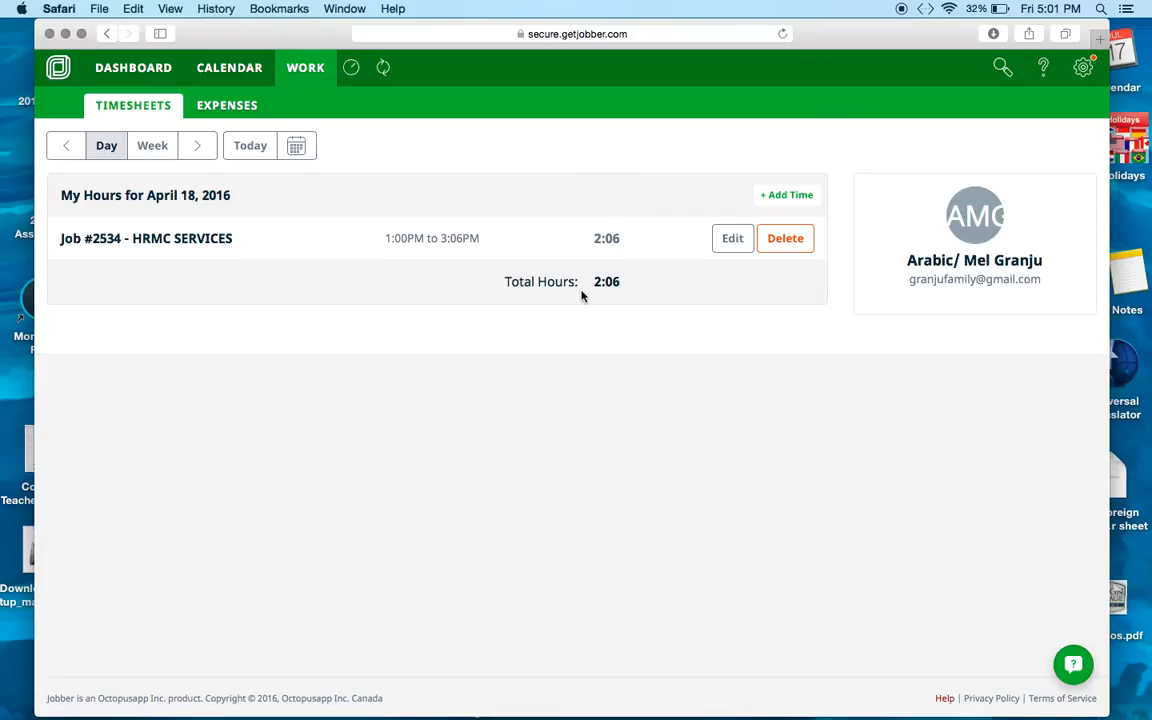
- Review the April 14 visit's edit form from the month calendar and close it without changes
{"action": "left_click", "coordinate": [230, 75]}
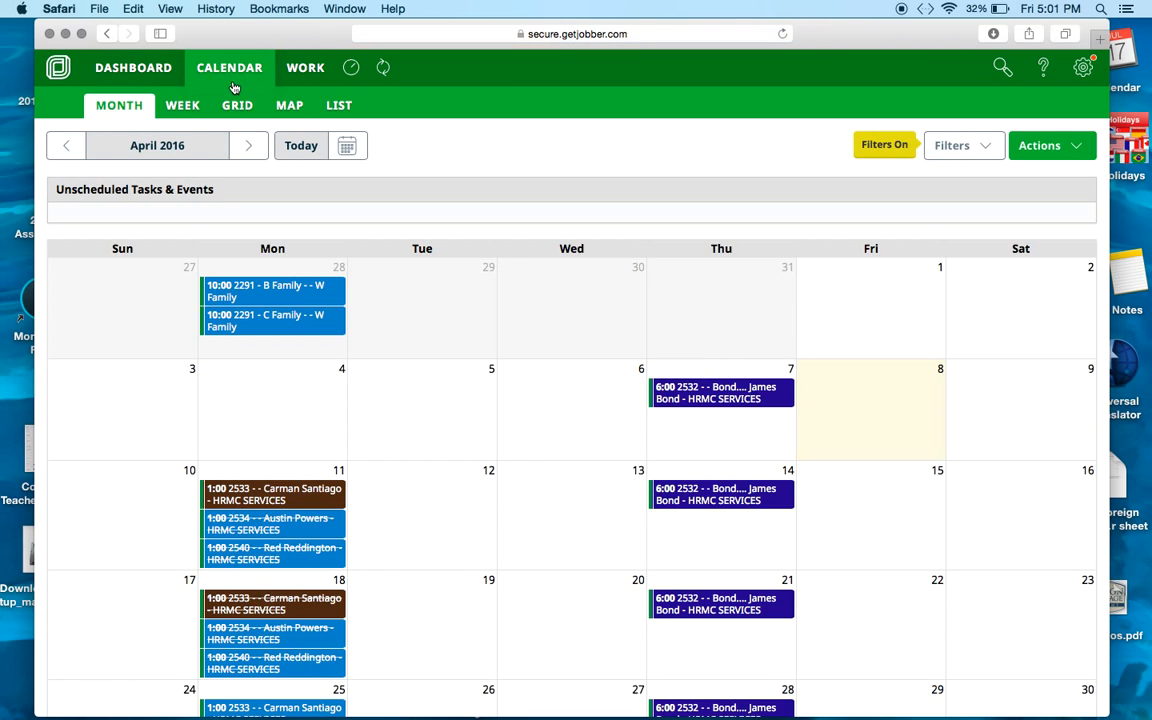
{"action": "scroll", "coordinate": [553, 345], "scroll_direction": "down", "scroll_amount": 3}
{"action": "left_click", "coordinate": [700, 337]}
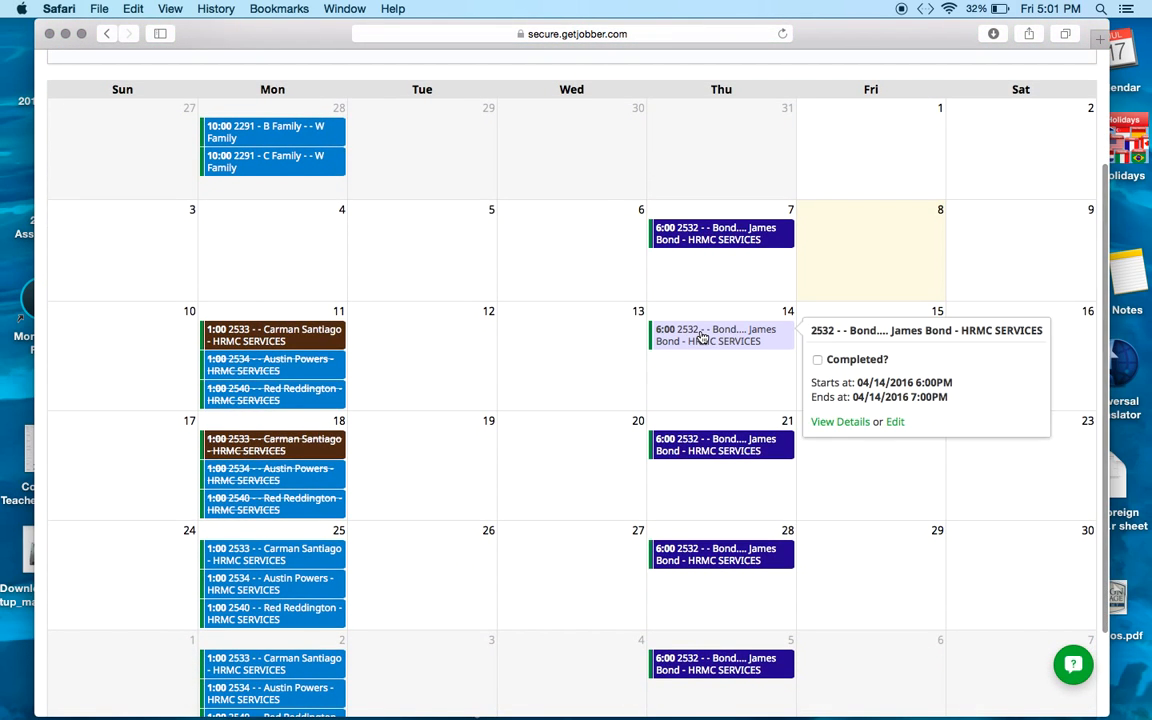
{"action": "left_click", "coordinate": [895, 422]}
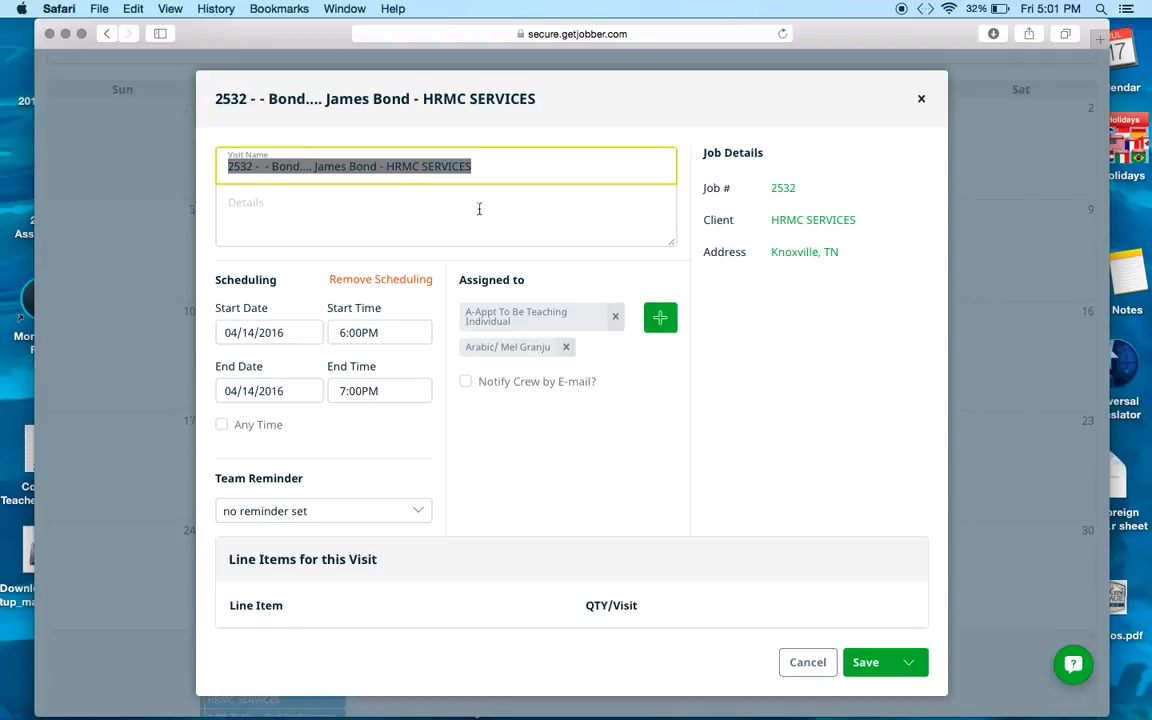
{"action": "left_click", "coordinate": [921, 99]}
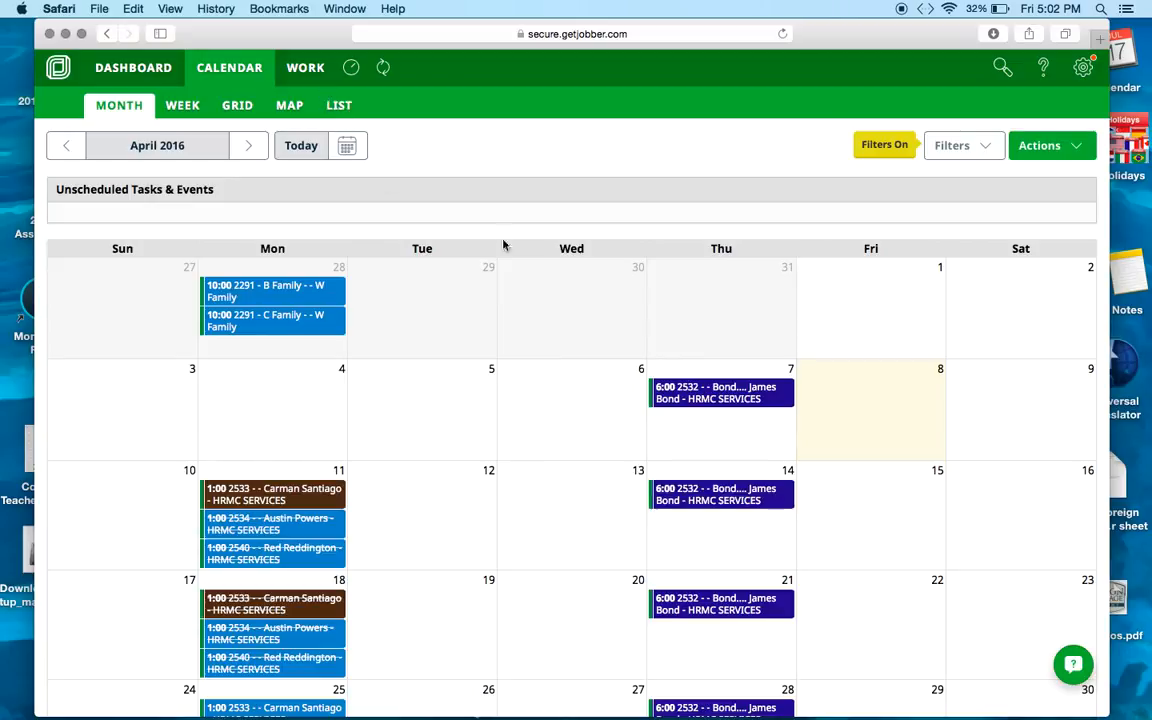
- Open the timesheet for April 14, 2016 and set the entry's category to that day's HRMC SERVICES job
{"action": "left_click", "coordinate": [302, 68]}
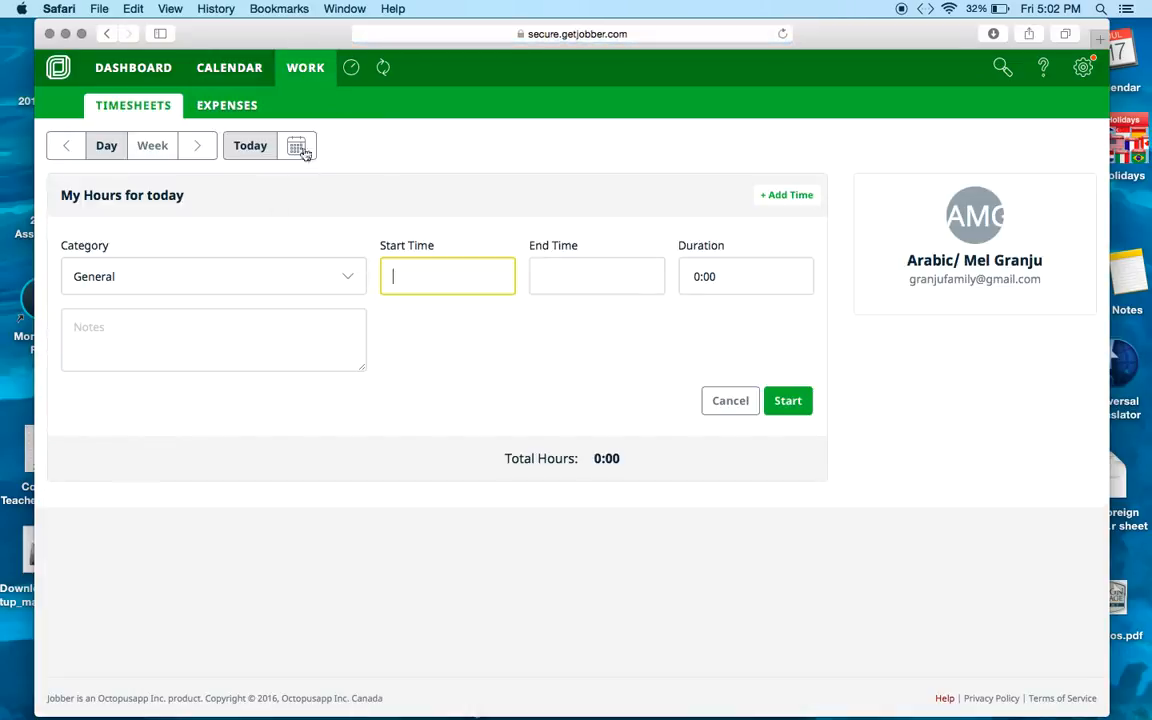
{"action": "left_click", "coordinate": [297, 146]}
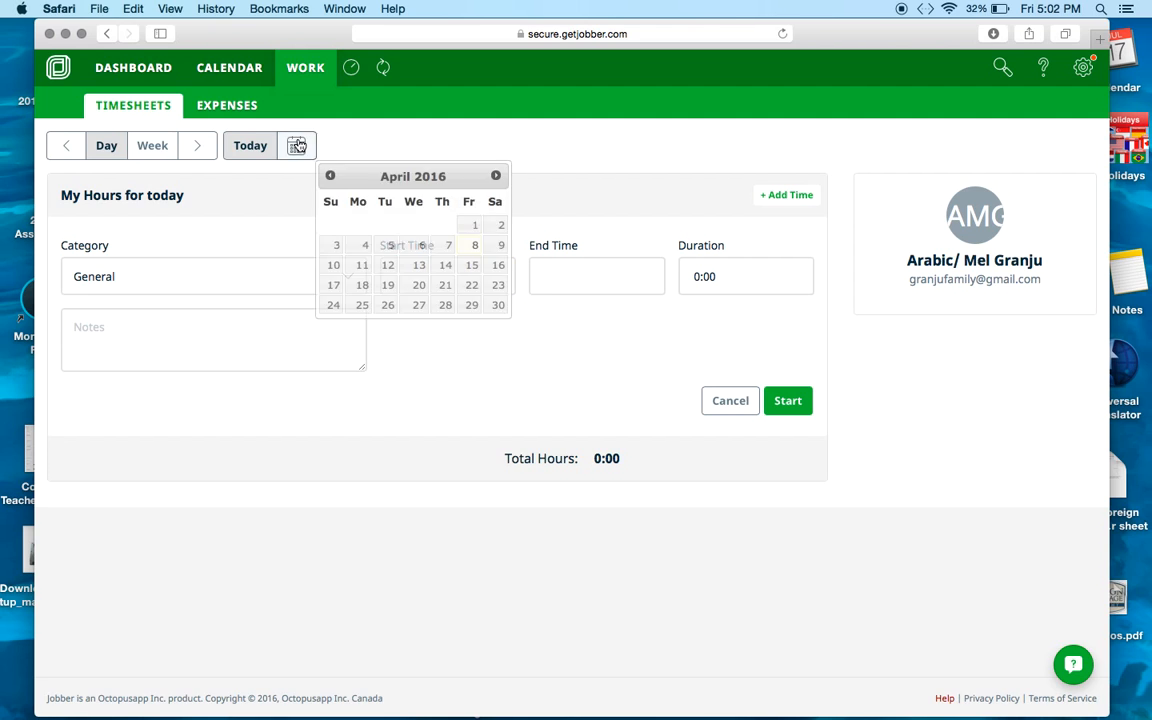
{"action": "left_click", "coordinate": [445, 266]}
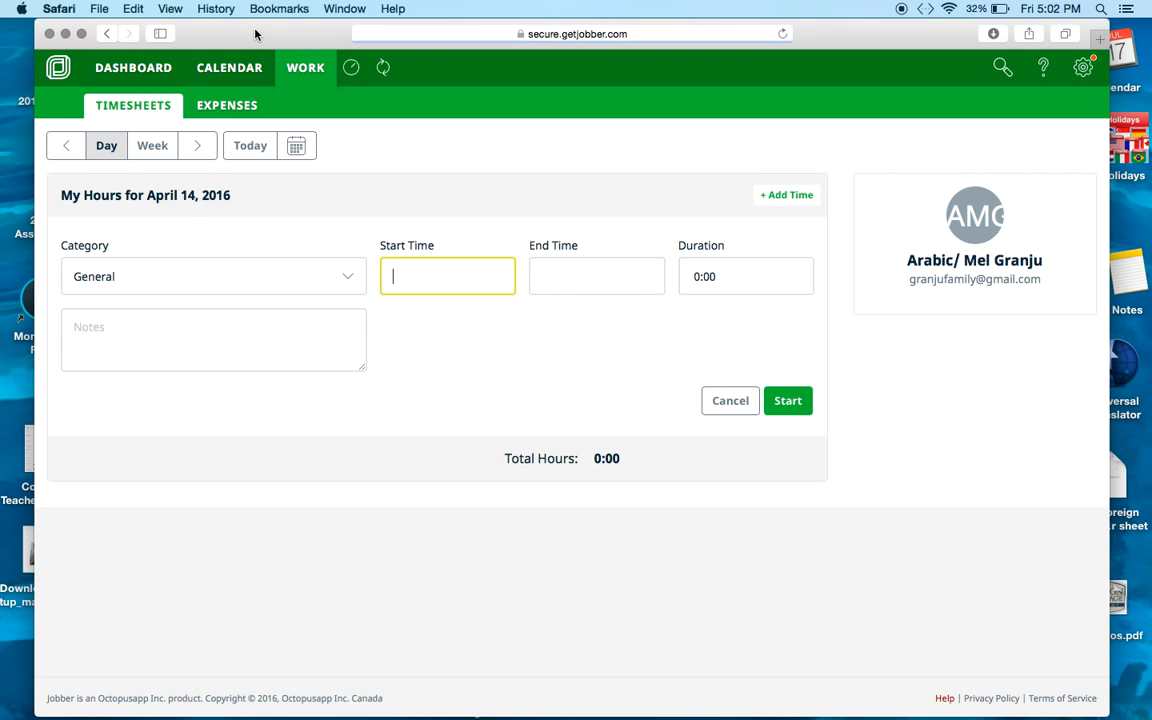
{"action": "left_click_drag", "start_coordinate": [262, 33], "coordinate": [289, 415]}
{"action": "left_click", "coordinate": [334, 662]}
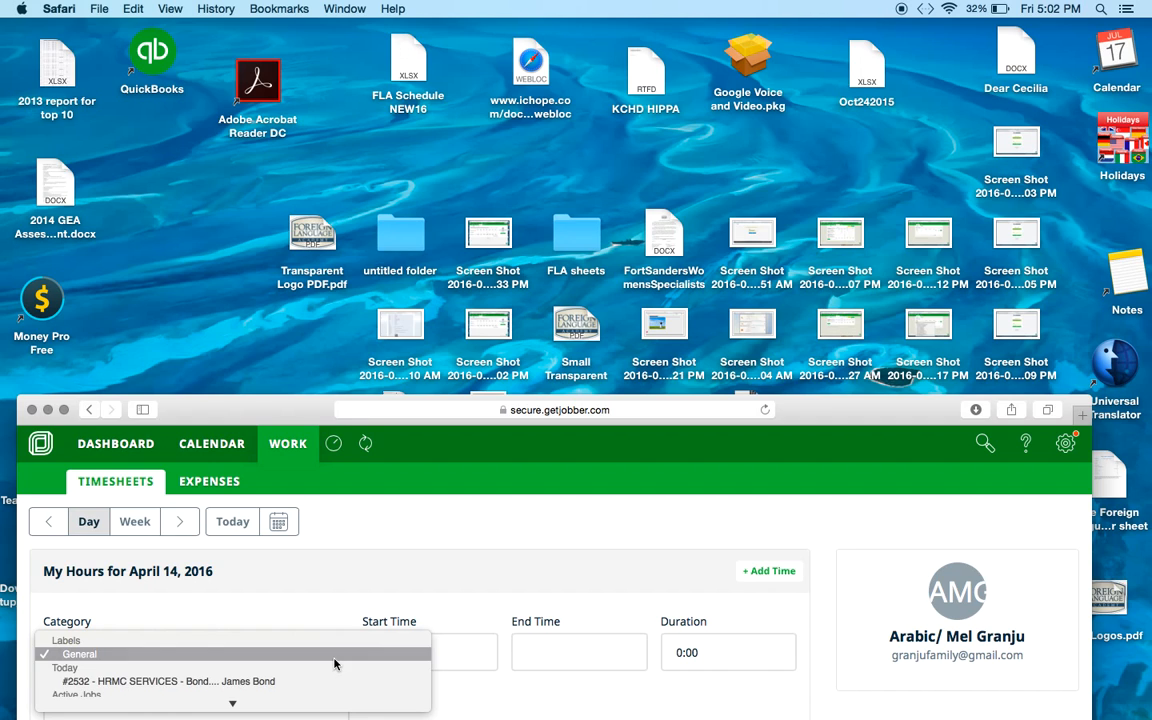
{"action": "left_click", "coordinate": [329, 680]}
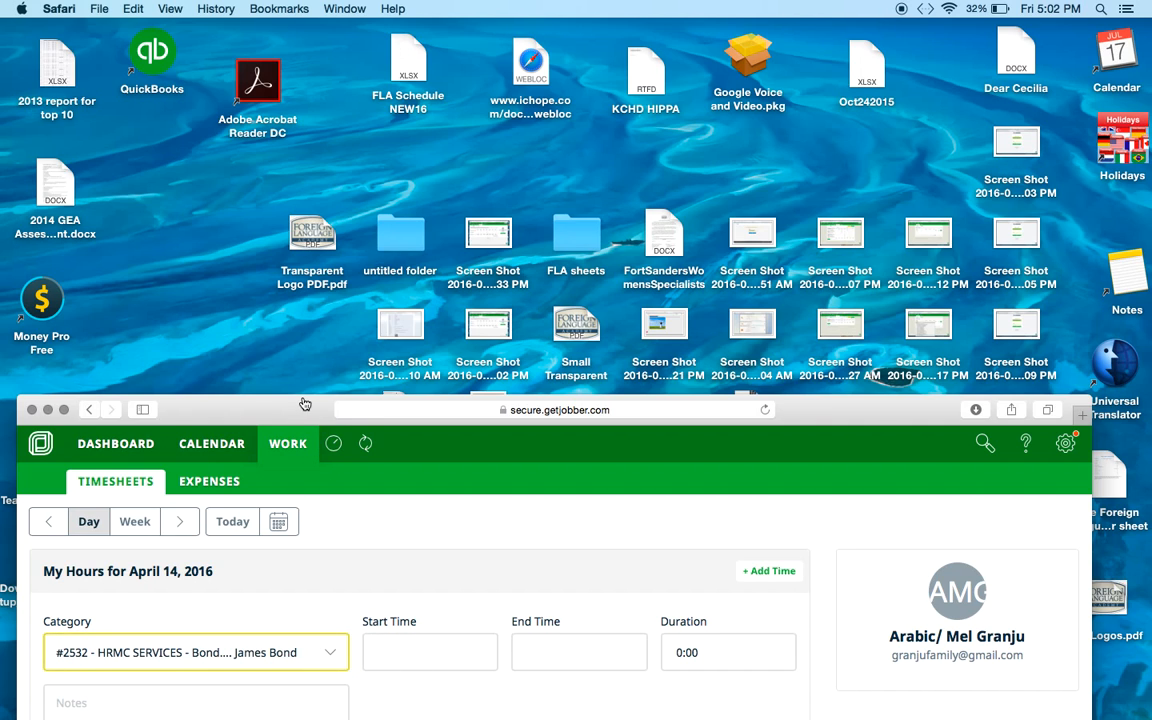
{"action": "left_click_drag", "start_coordinate": [305, 404], "coordinate": [313, 167]}
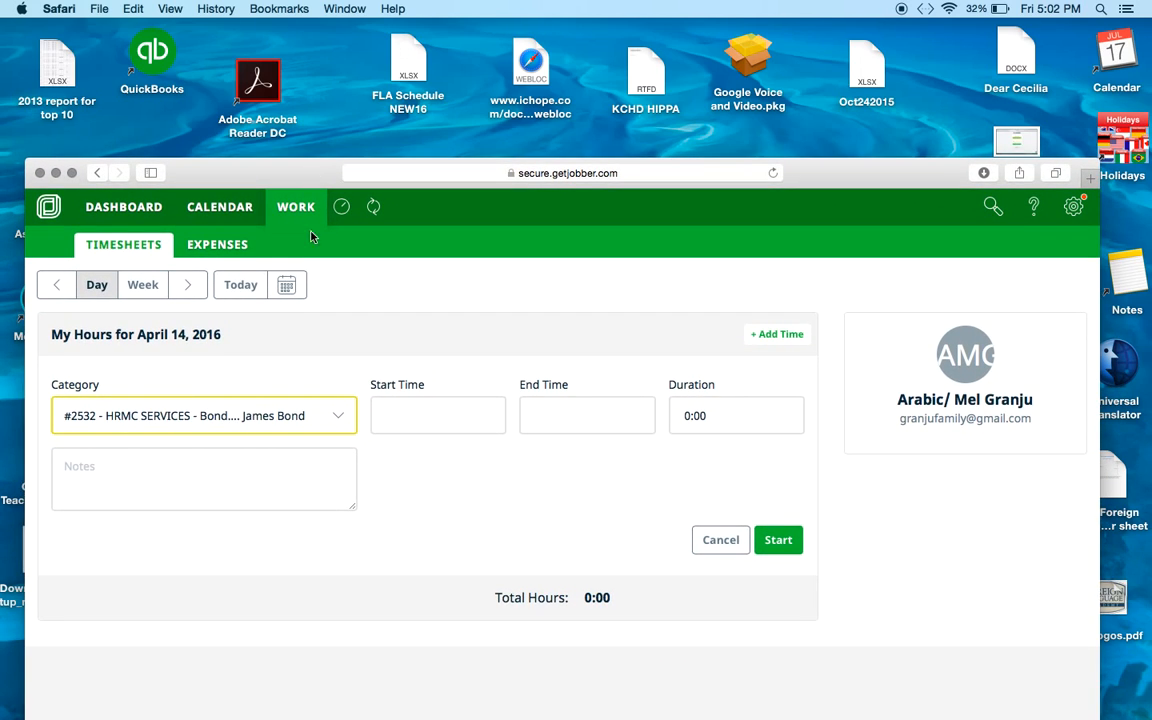
- Log the April 14 time entry from 6:00PM to 7:30PM and save it
{"action": "left_click", "coordinate": [425, 424]}
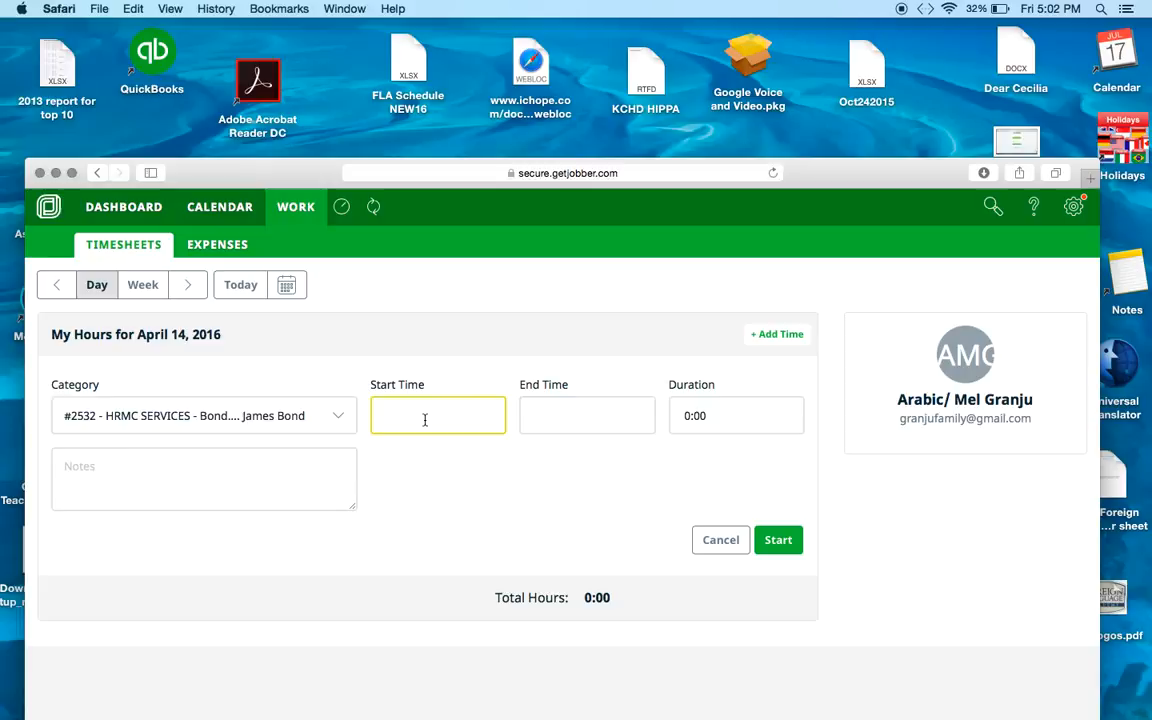
{"action": "type", "text": "6"}
{"action": "key", "text": "Tab"}
{"action": "key", "text": "Tab"}
{"action": "type", "text": "p"}
{"action": "left_click", "coordinate": [552, 421]}
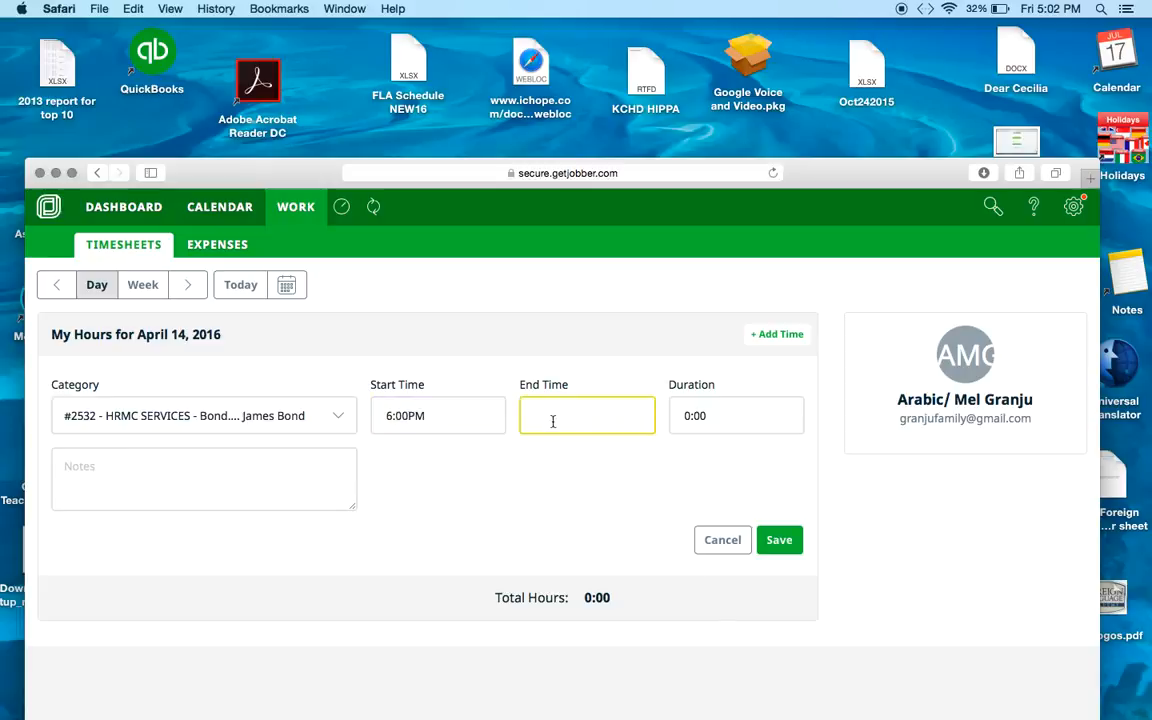
{"action": "type", "text": "7:00PM"}
{"action": "key", "text": "Tab"}
{"action": "type", "text": "30"}
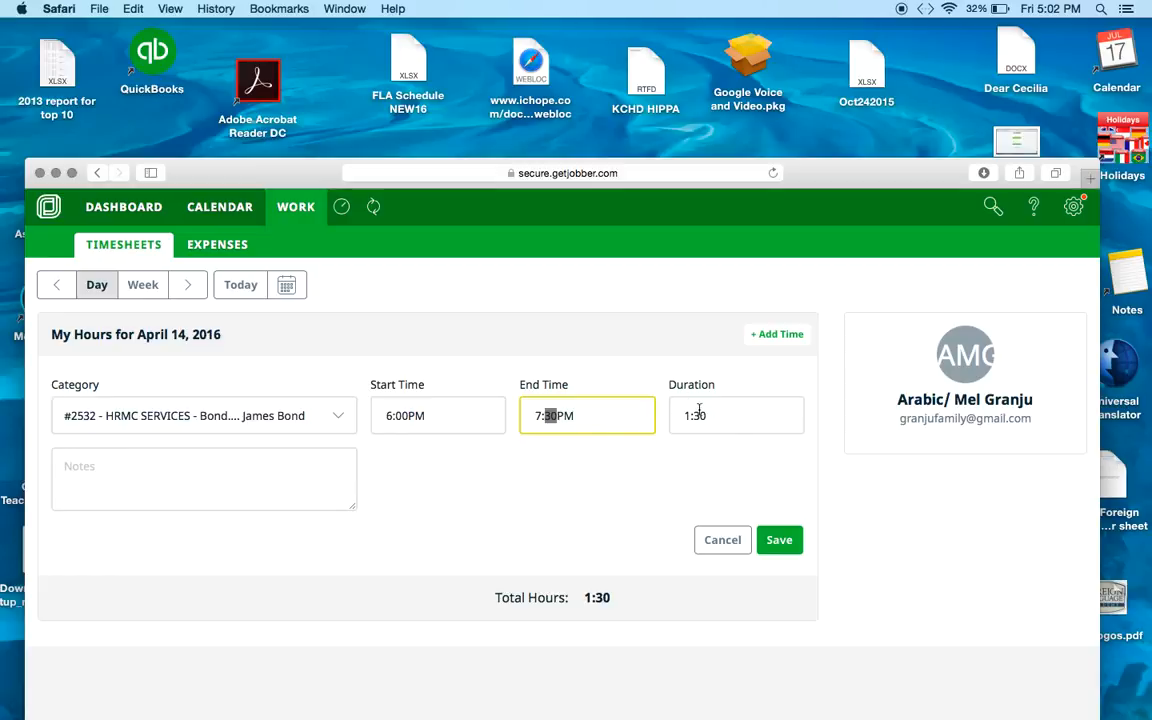
{"action": "left_click", "coordinate": [421, 448]}
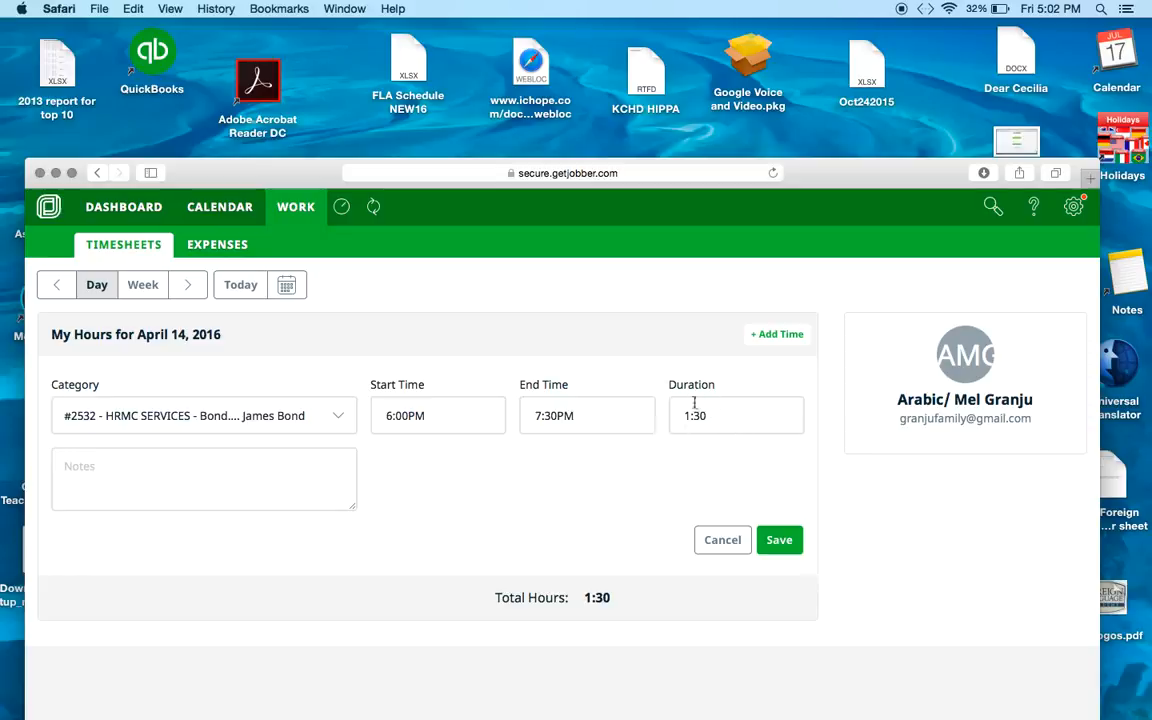
{"action": "left_click", "coordinate": [785, 539]}
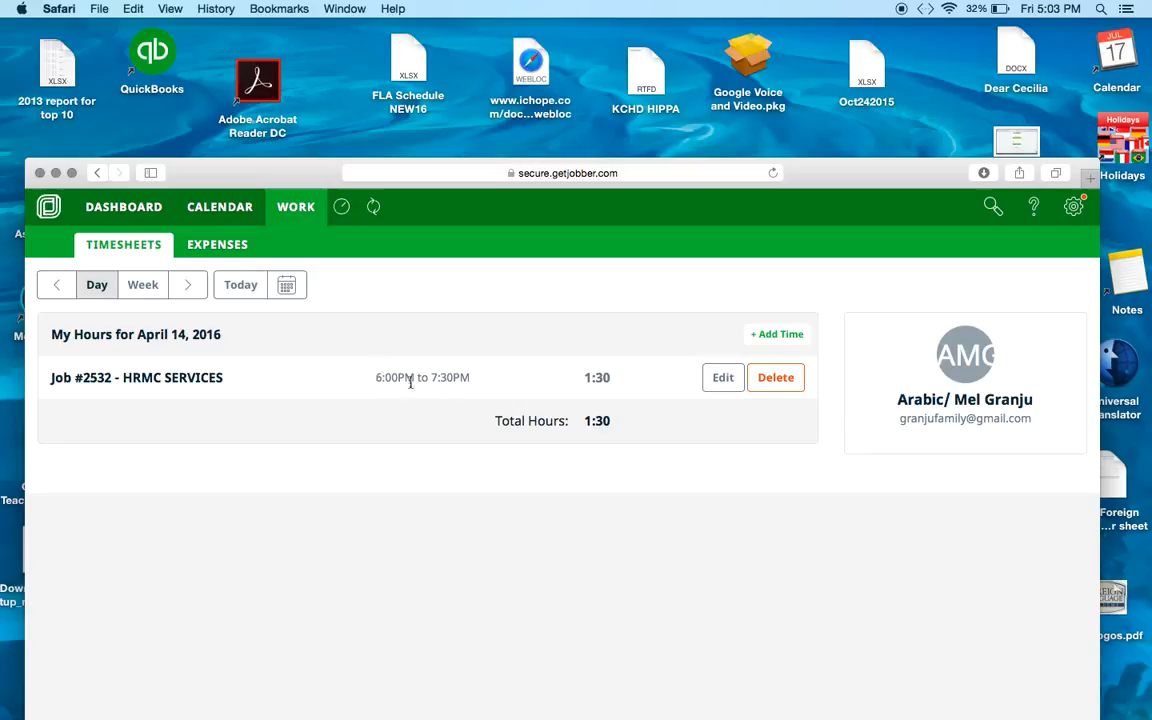
- Correct the April 14 time entry to end at 6:45PM and save it
{"action": "left_click", "coordinate": [716, 388]}
{"action": "left_click", "coordinate": [555, 418]}
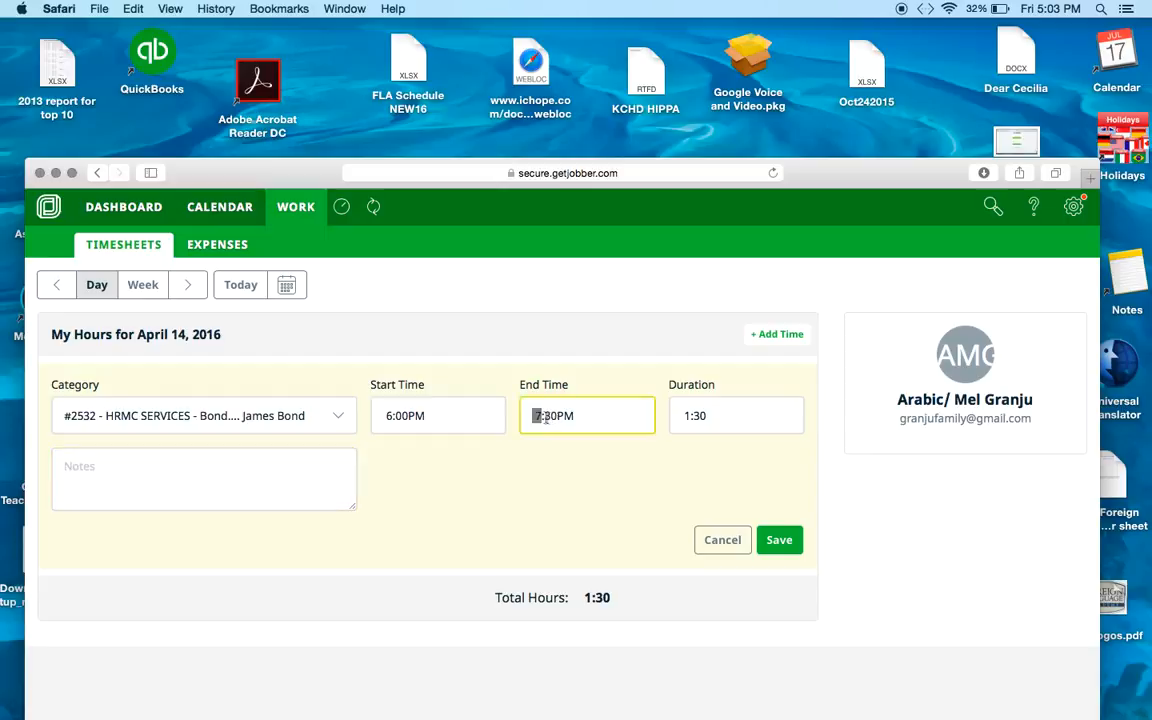
{"action": "type", "text": "6:45"}
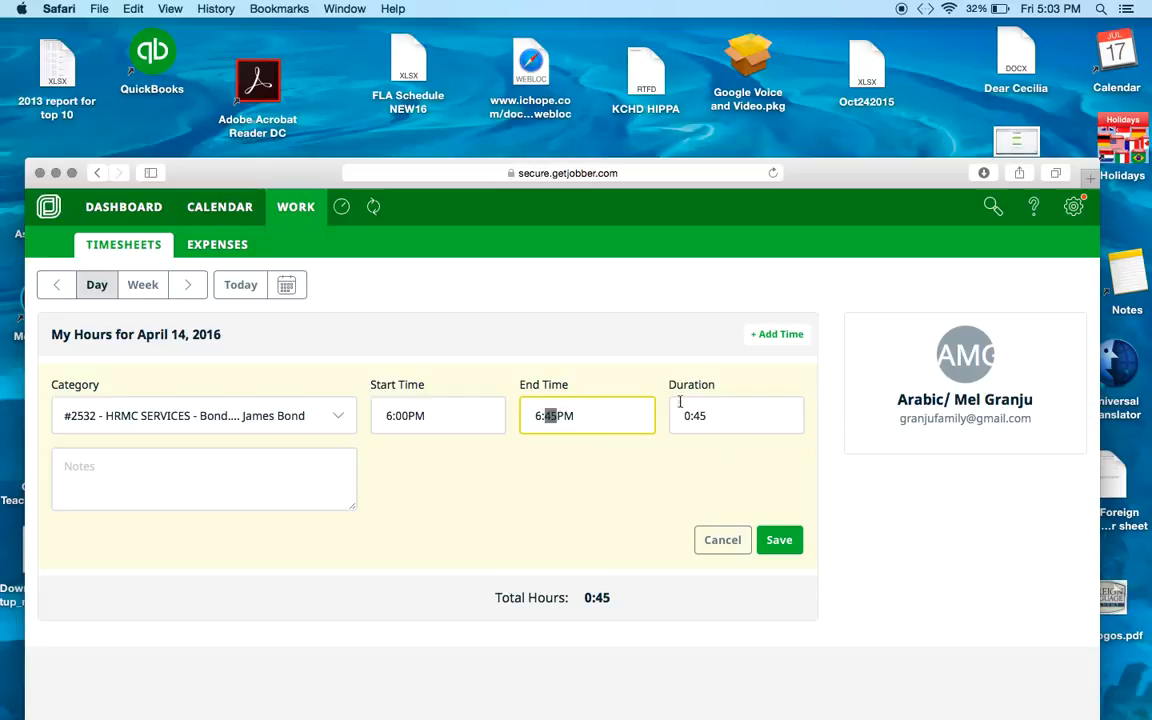
{"action": "left_click", "coordinate": [779, 539]}
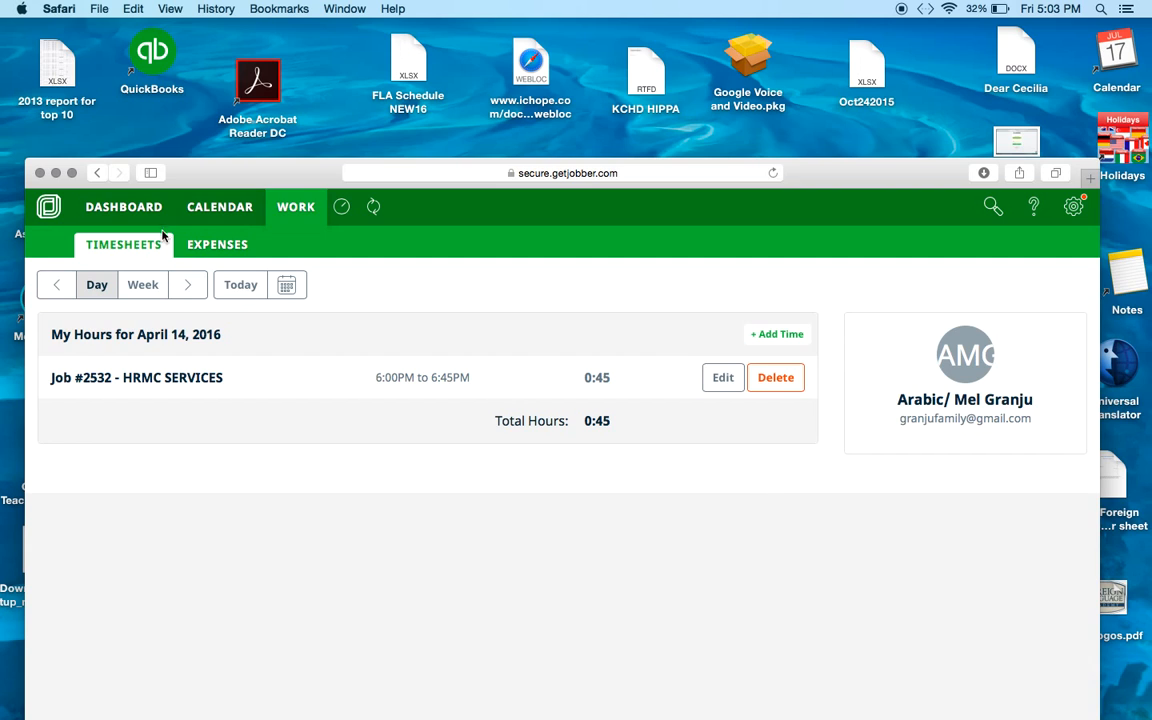
- Open the edit form of the April 21 HRMC SERVICES visit from the April 2016 month calendar
{"action": "left_click", "coordinate": [203, 206]}
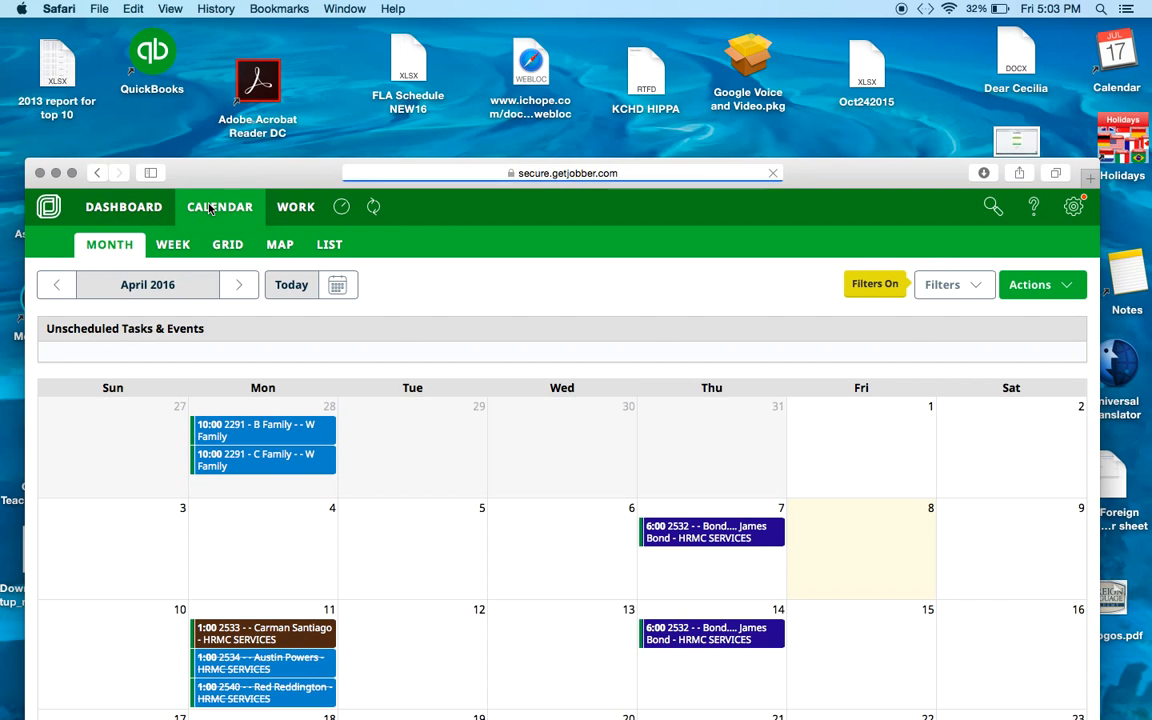
{"action": "scroll", "coordinate": [364, 455], "scroll_direction": "down", "scroll_amount": 5}
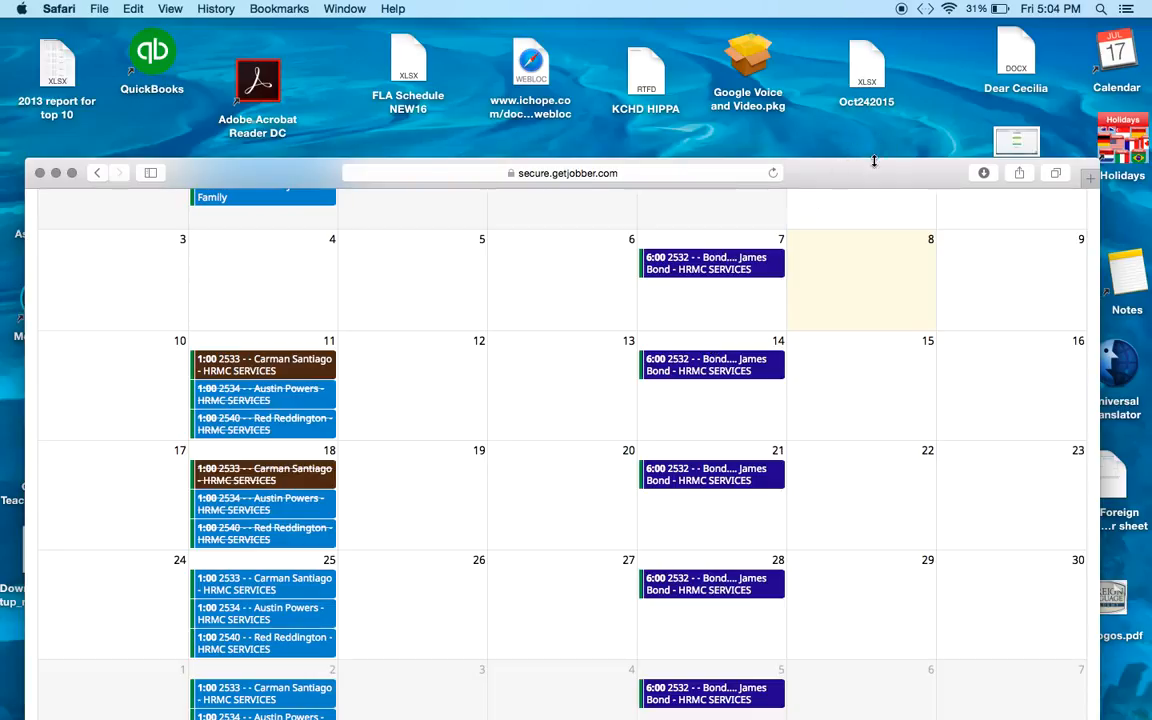
{"action": "left_click_drag", "start_coordinate": [874, 175], "coordinate": [874, 32]}
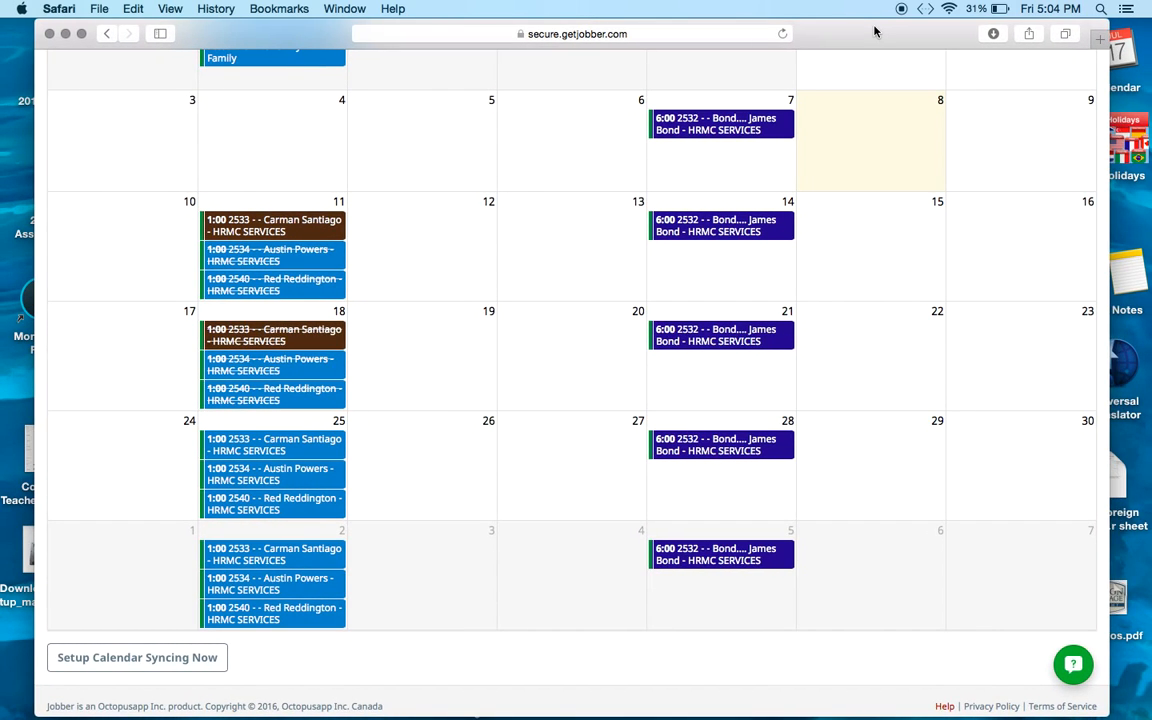
{"action": "scroll", "coordinate": [453, 394], "scroll_direction": "up", "scroll_amount": 5}
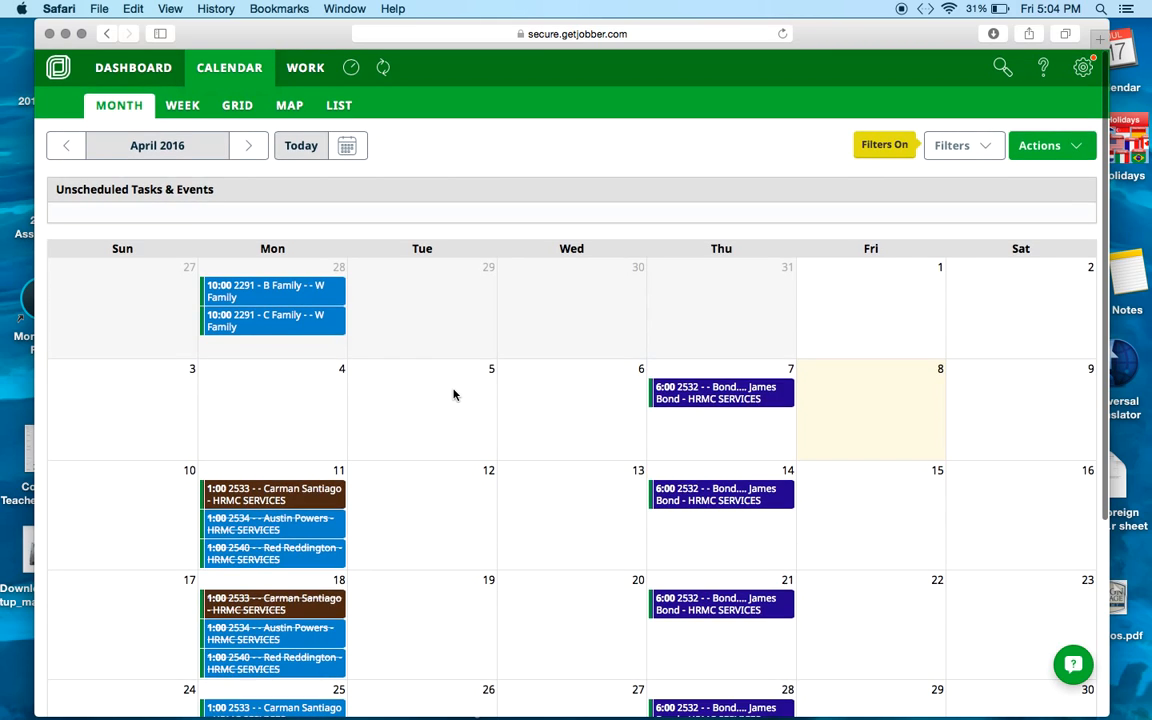
{"action": "scroll", "coordinate": [453, 394], "scroll_direction": "down", "scroll_amount": 5}
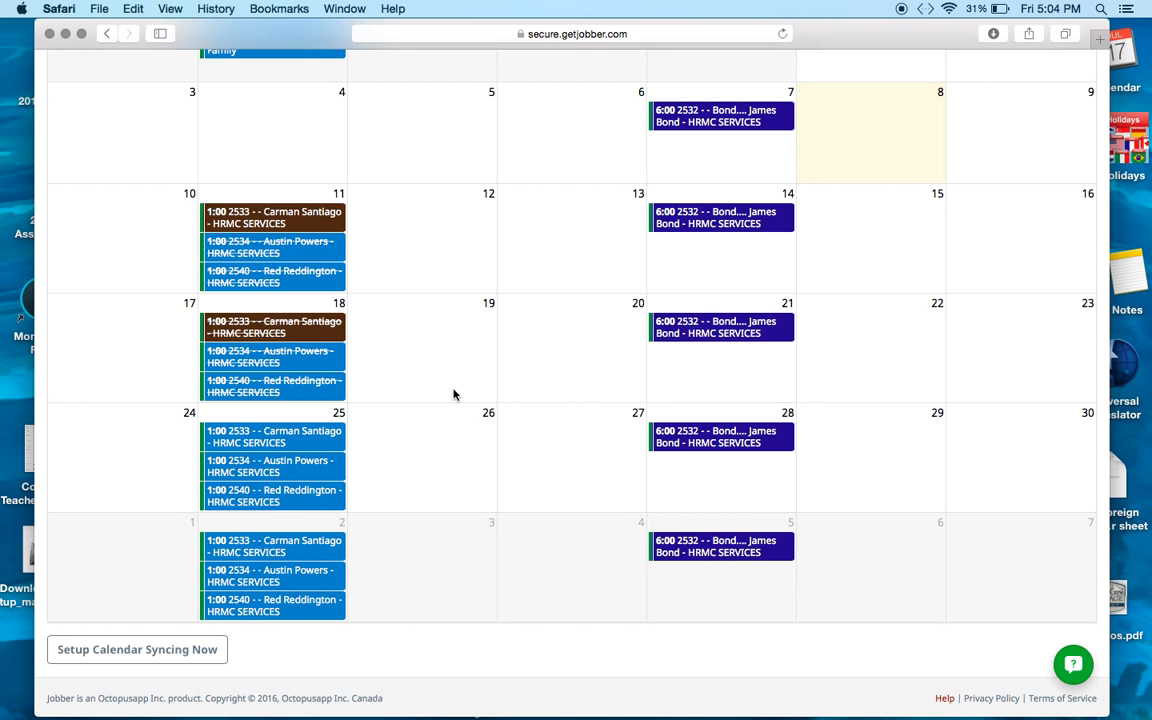
{"action": "scroll", "coordinate": [453, 394], "scroll_direction": "up", "scroll_amount": 5}
{"action": "scroll", "coordinate": [453, 394], "scroll_direction": "down", "scroll_amount": 5}
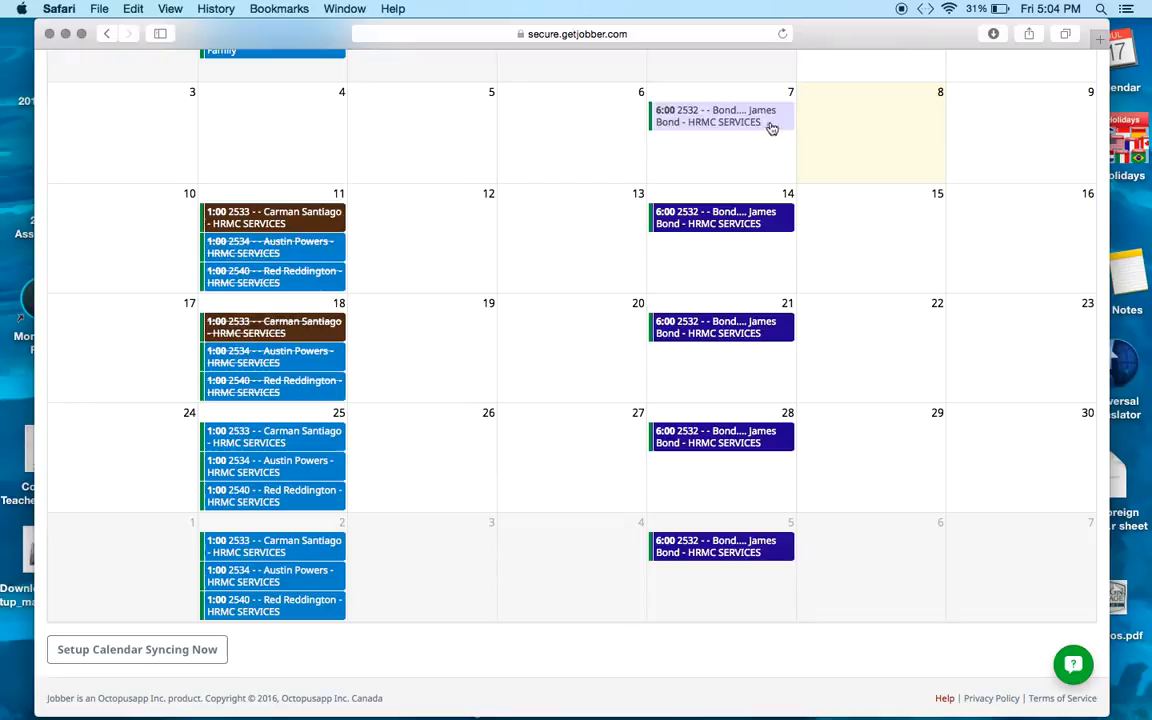
{"action": "left_click", "coordinate": [735, 327]}
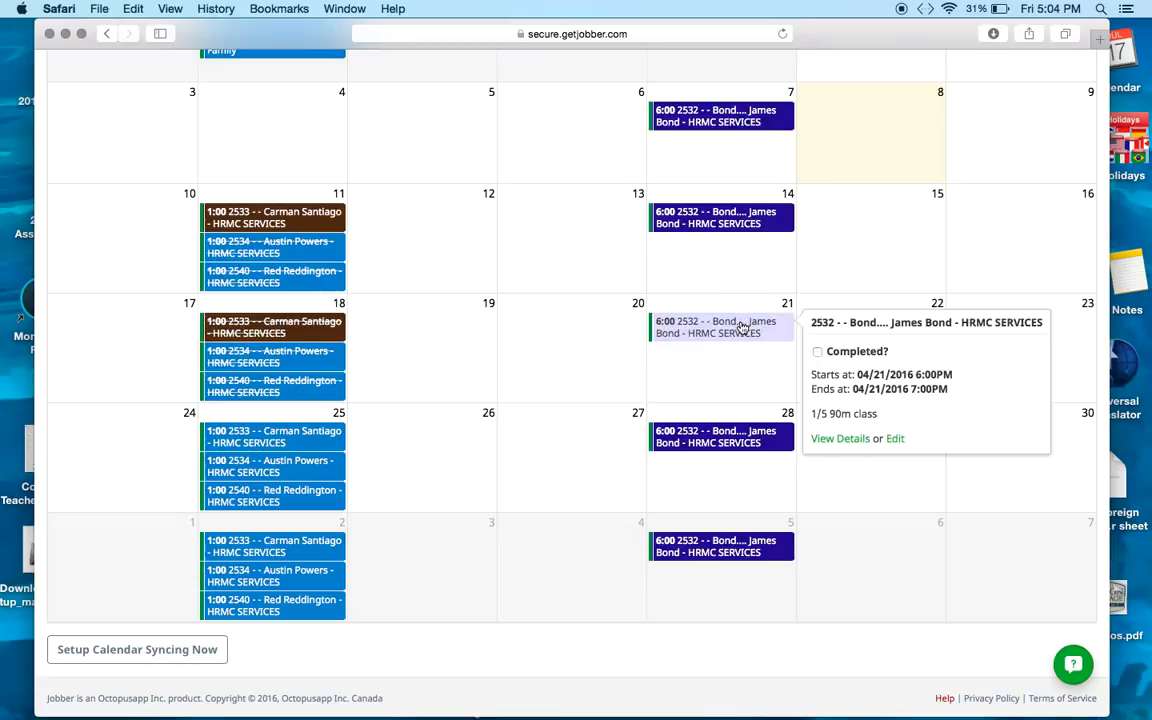
{"action": "left_click", "coordinate": [894, 441]}
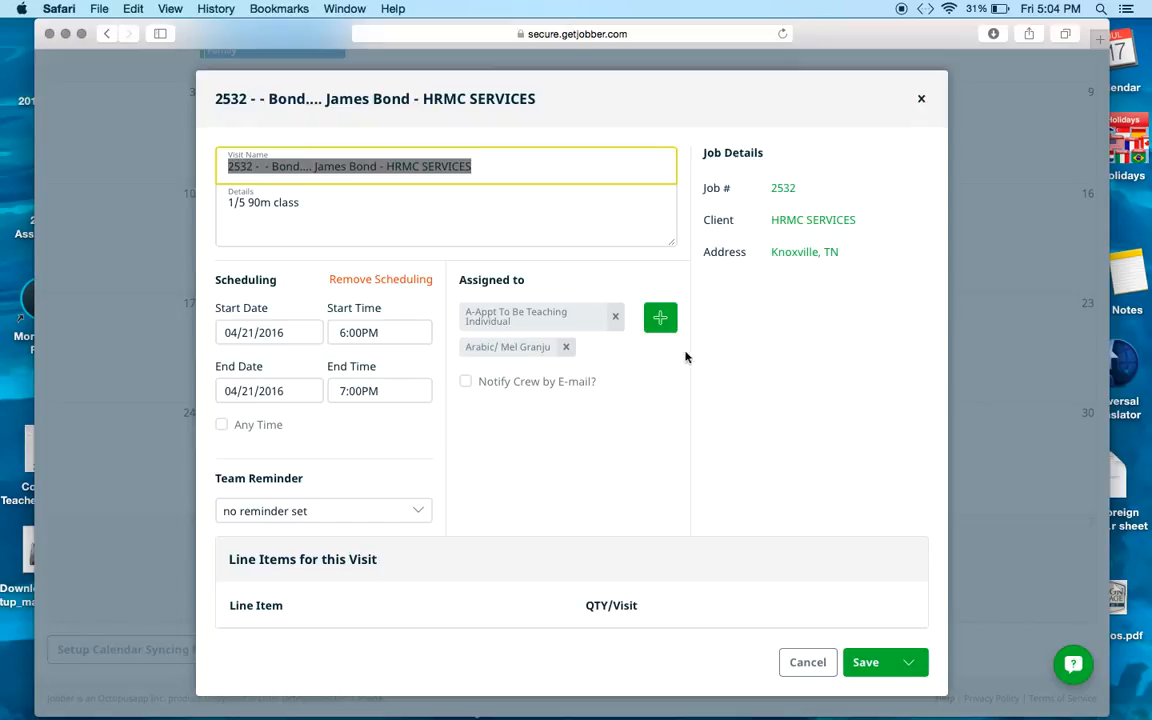
- Replace the April 21 visit's details text with "3/5"
{"action": "left_click", "coordinate": [318, 197]}
{"action": "left_click_drag", "start_coordinate": [318, 197], "coordinate": [193, 188]}
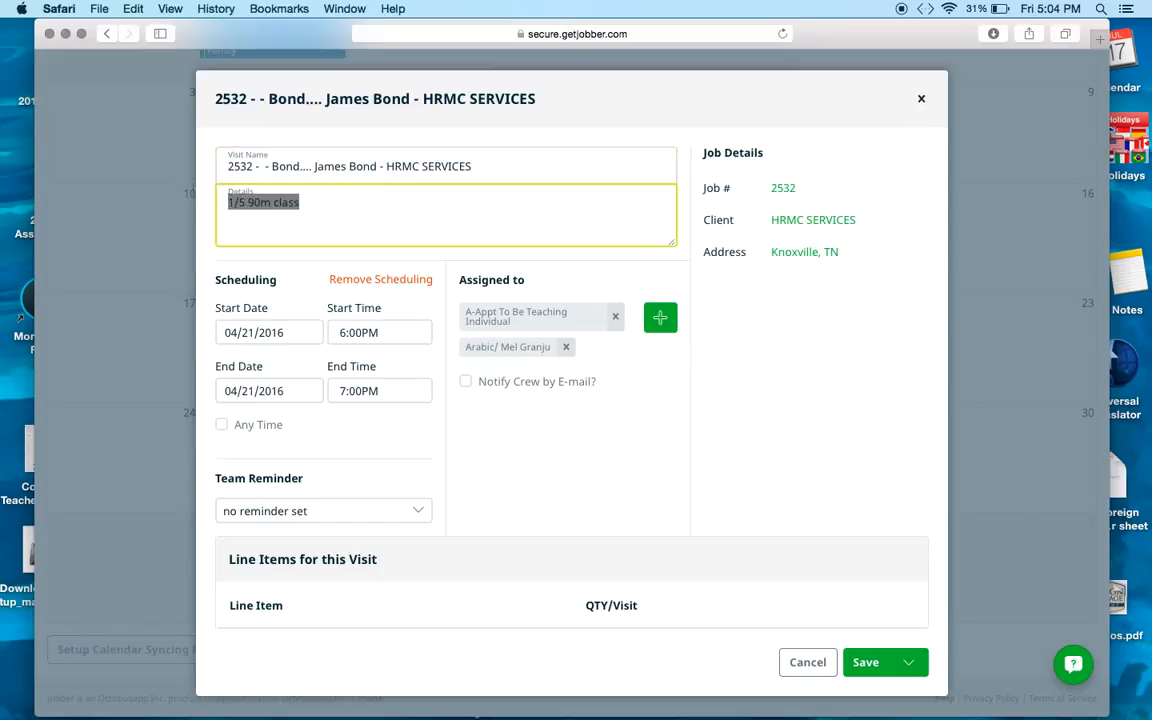
{"action": "key", "text": "BackSpace"}
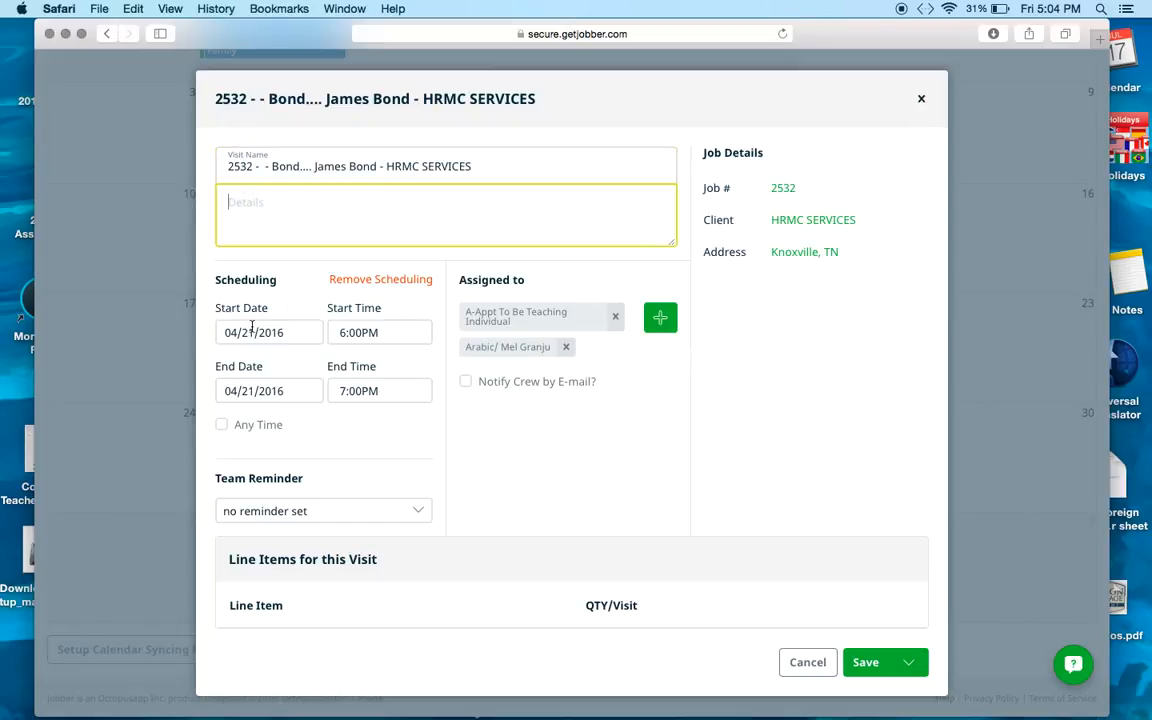
{"action": "type", "text": "3/5"}
- Reschedule the visit to 04/18/2016 from 5:00PM to 6:00PM and save it
{"action": "left_click", "coordinate": [256, 332]}
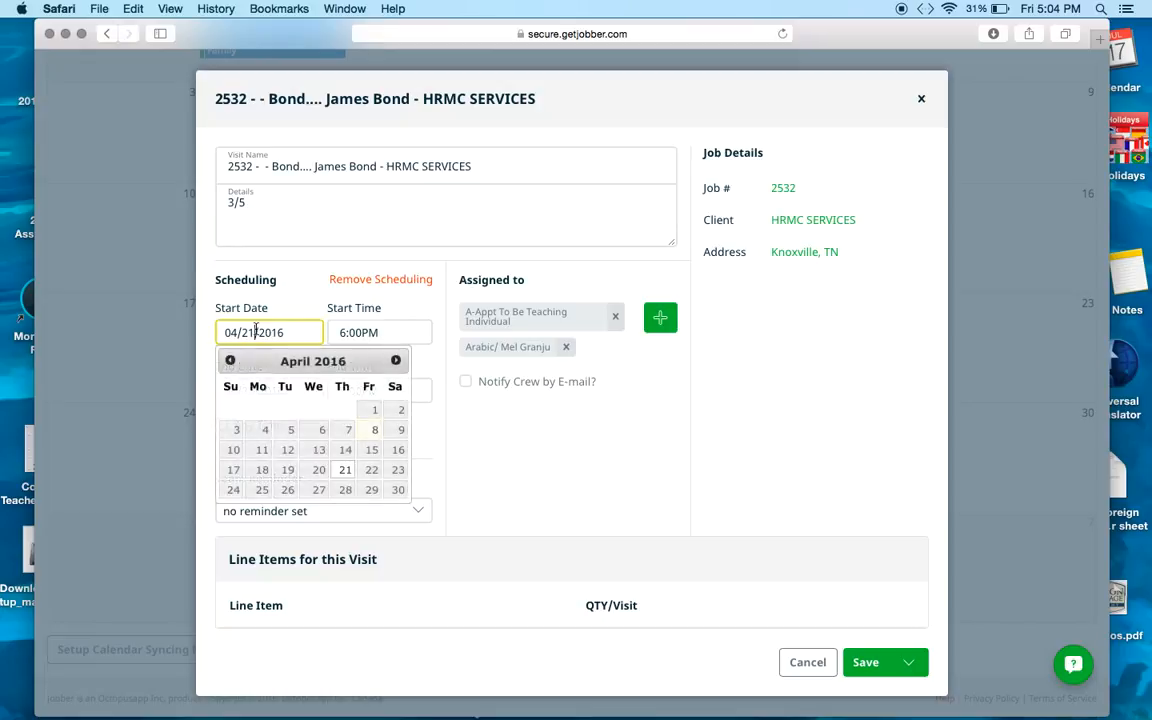
{"action": "left_click", "coordinate": [265, 470]}
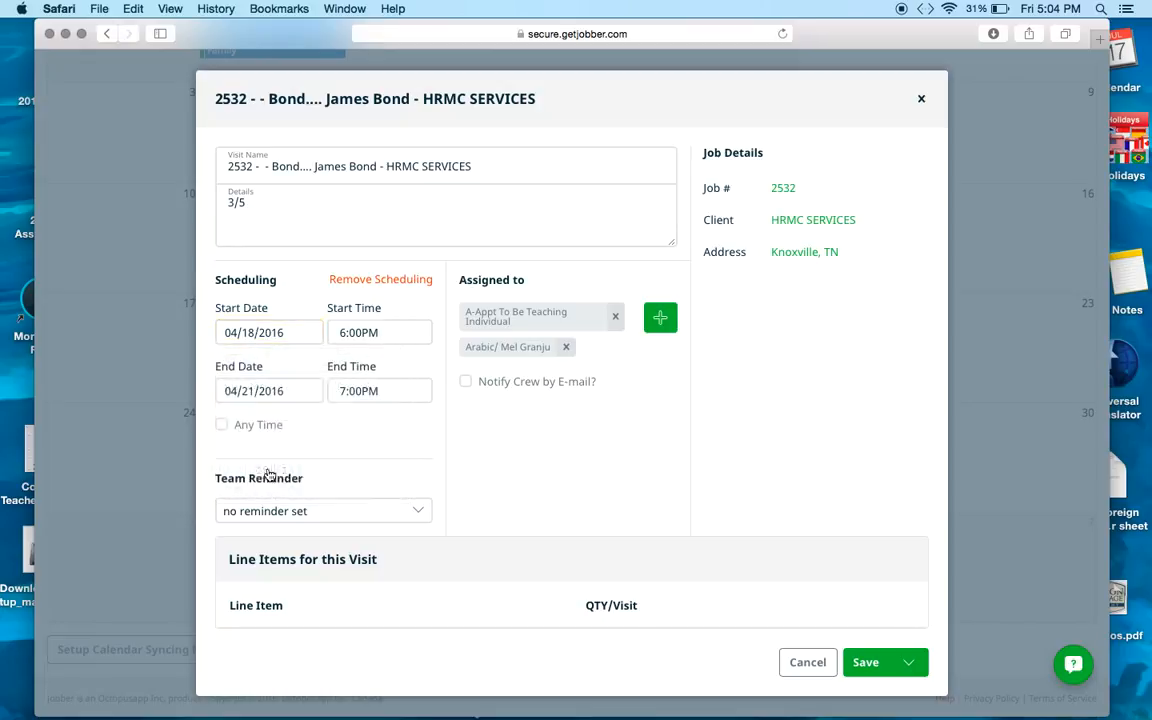
{"action": "left_click", "coordinate": [288, 390]}
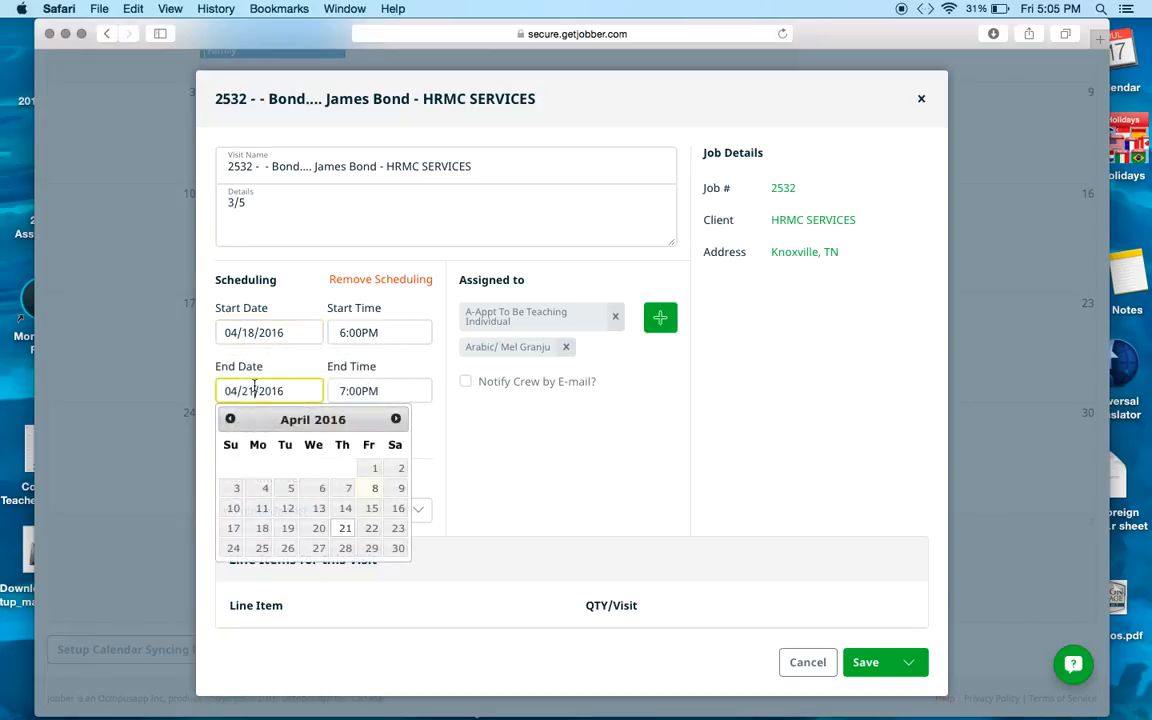
{"action": "left_click", "coordinate": [258, 528]}
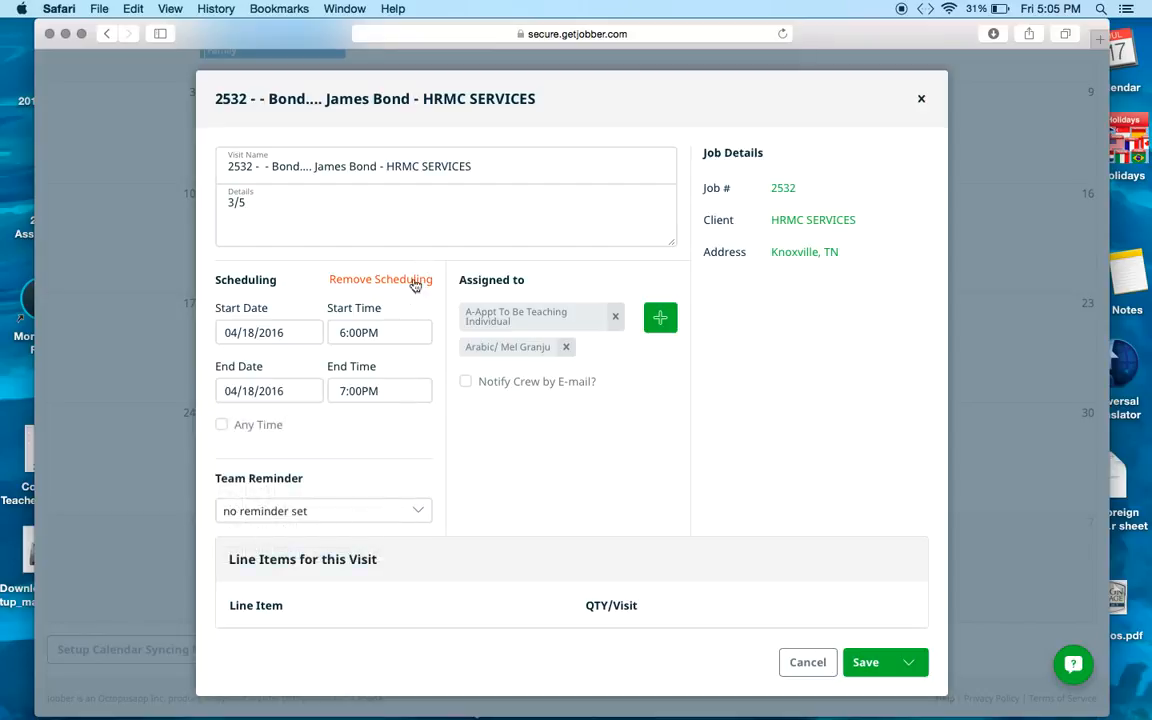
{"action": "left_click", "coordinate": [344, 332]}
{"action": "type", "text": "5"}
{"action": "left_click", "coordinate": [343, 391]}
{"action": "type", "text": "6"}
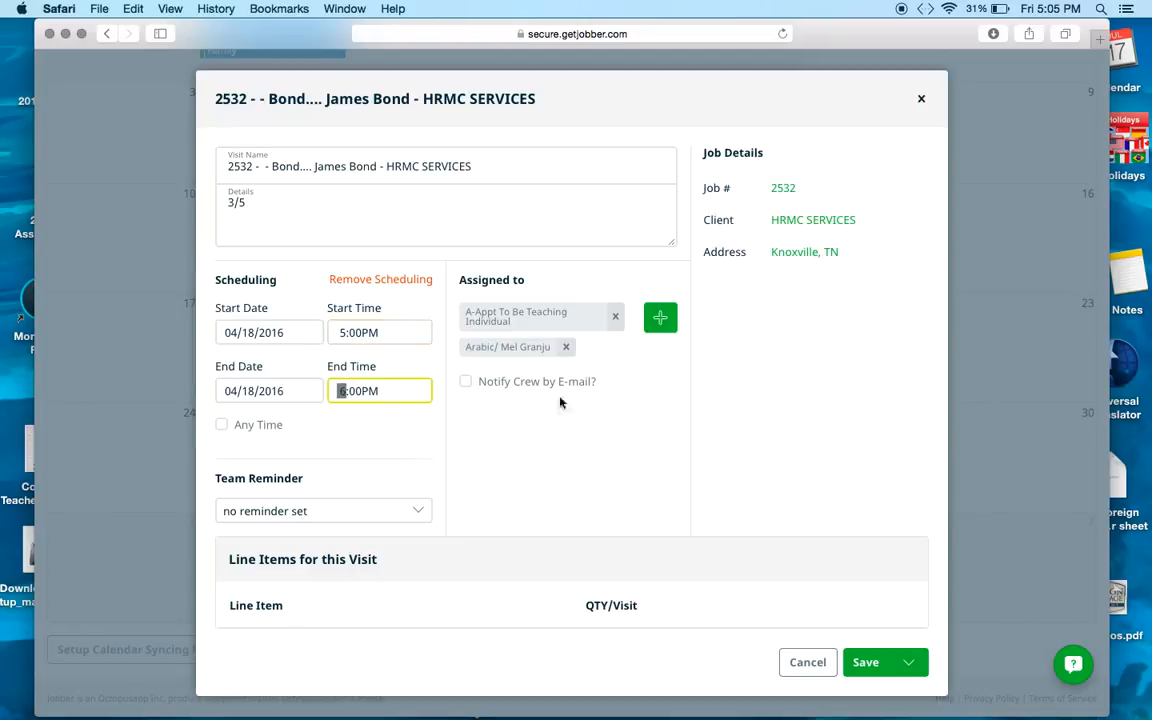
{"action": "left_click", "coordinate": [864, 664]}
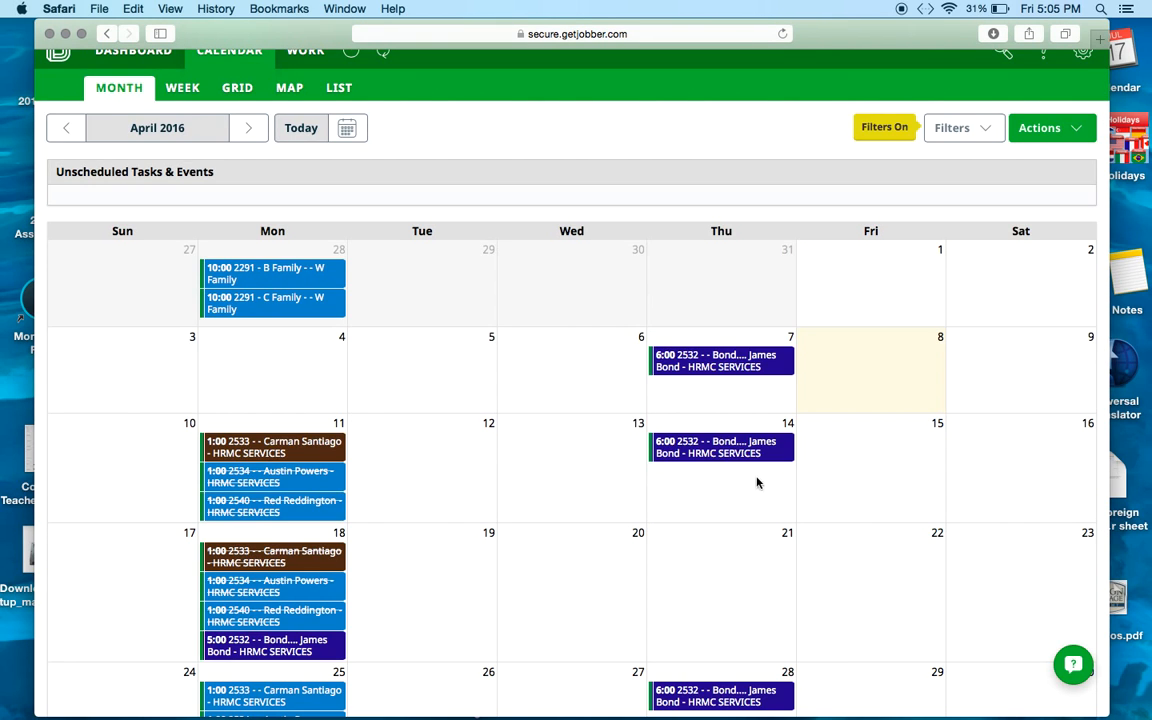
- On the April 18 5:00PM visit, replace the A-Appt To Be Teaching Individual assignment with A-Appt to be rescheduled and save
{"action": "scroll", "coordinate": [420, 620], "scroll_direction": "down", "scroll_amount": 2}
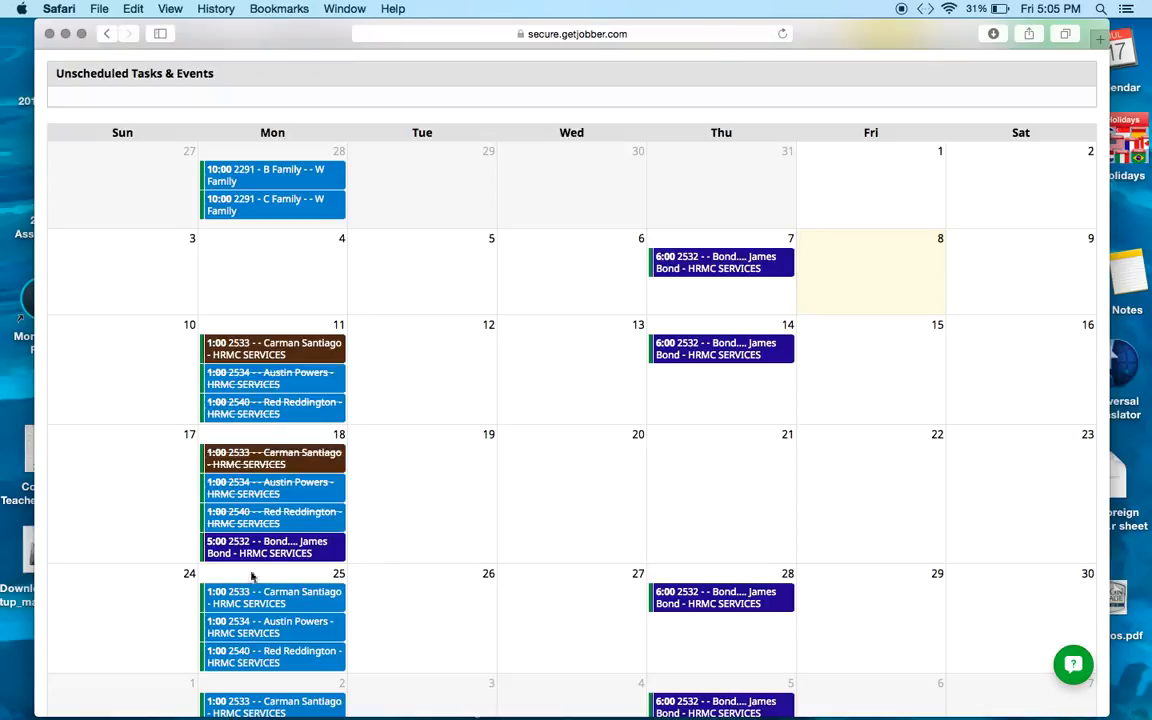
{"action": "left_click", "coordinate": [328, 551]}
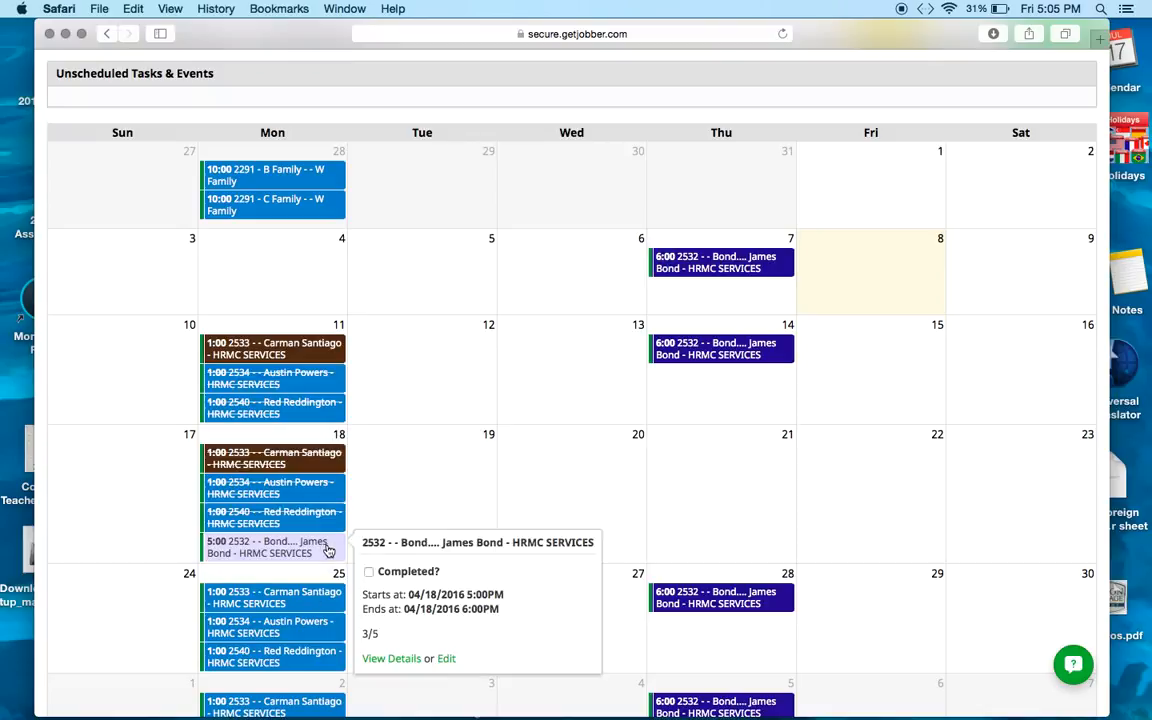
{"action": "left_click", "coordinate": [449, 661]}
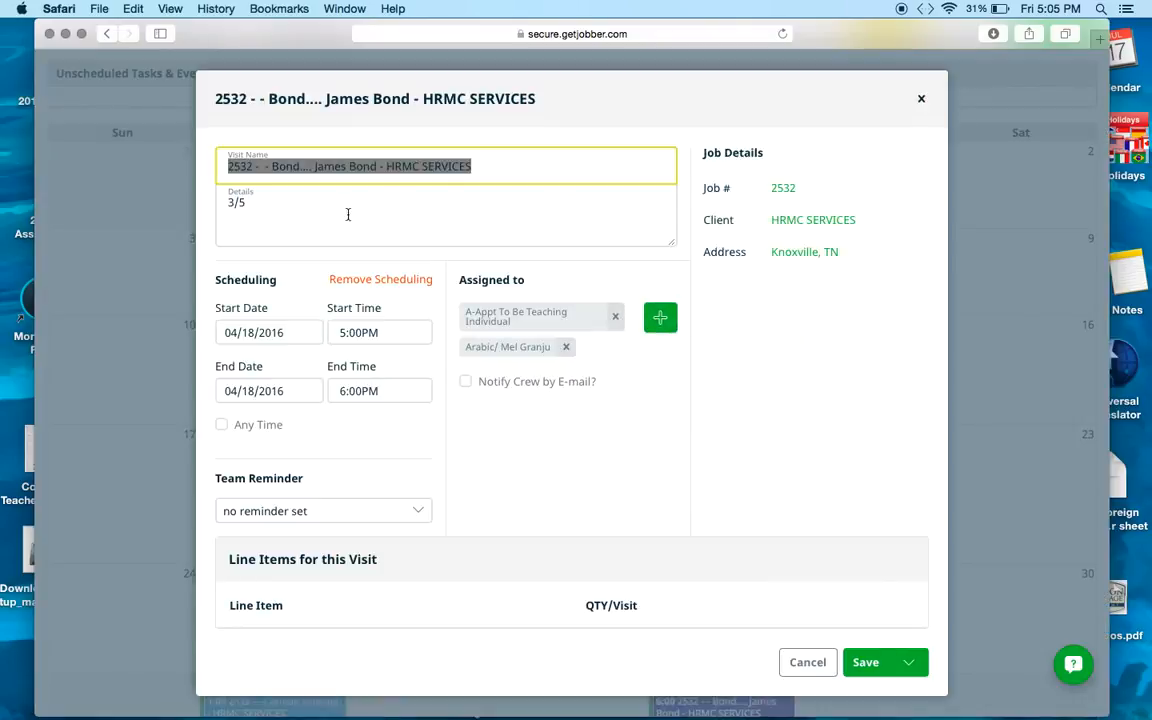
{"action": "left_click", "coordinate": [615, 317]}
{"action": "left_click", "coordinate": [660, 317]}
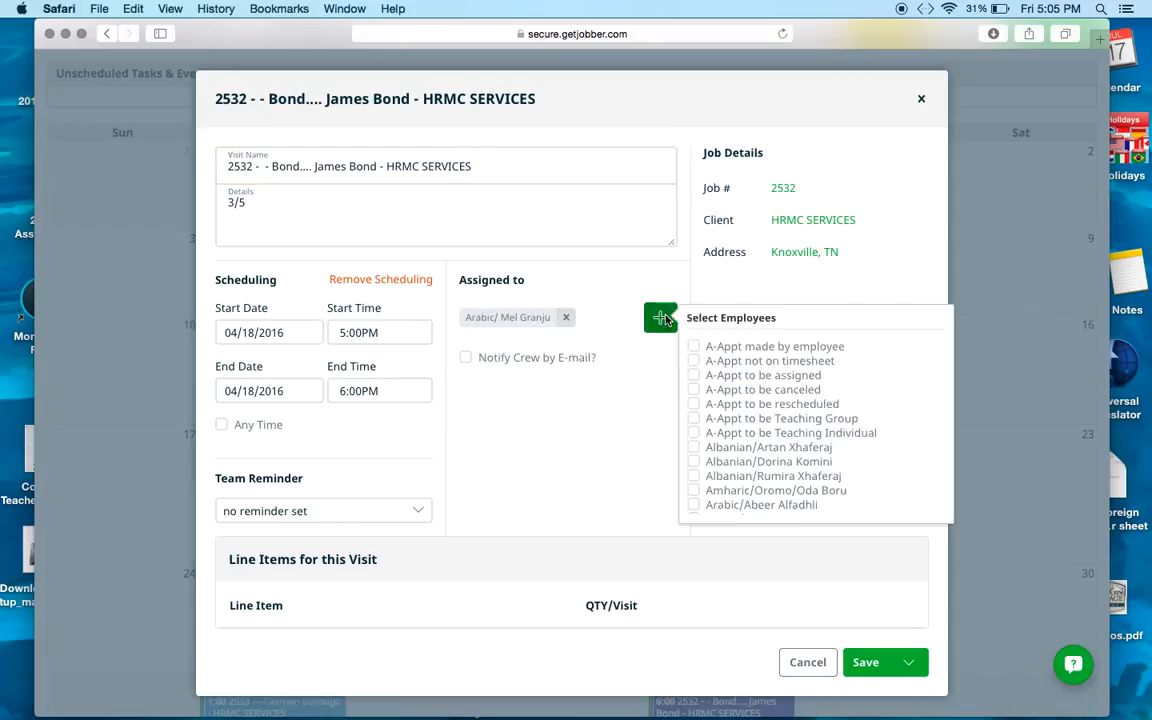
{"action": "left_click", "coordinate": [694, 405]}
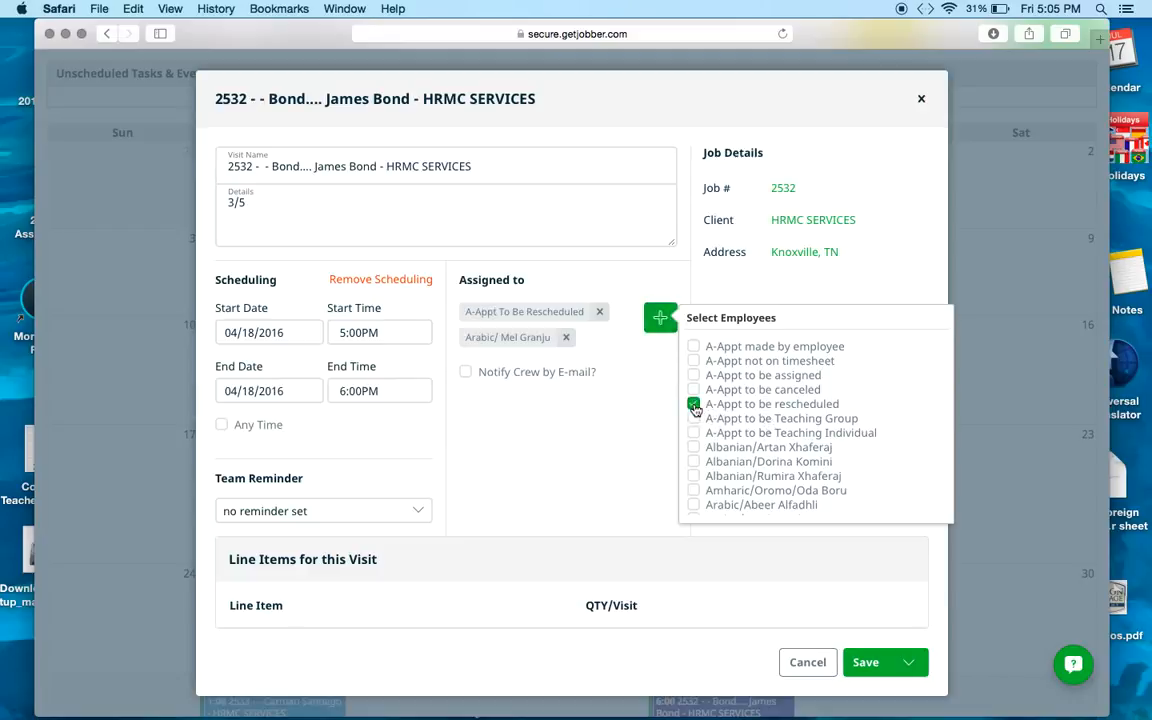
{"action": "left_click", "coordinate": [866, 662]}
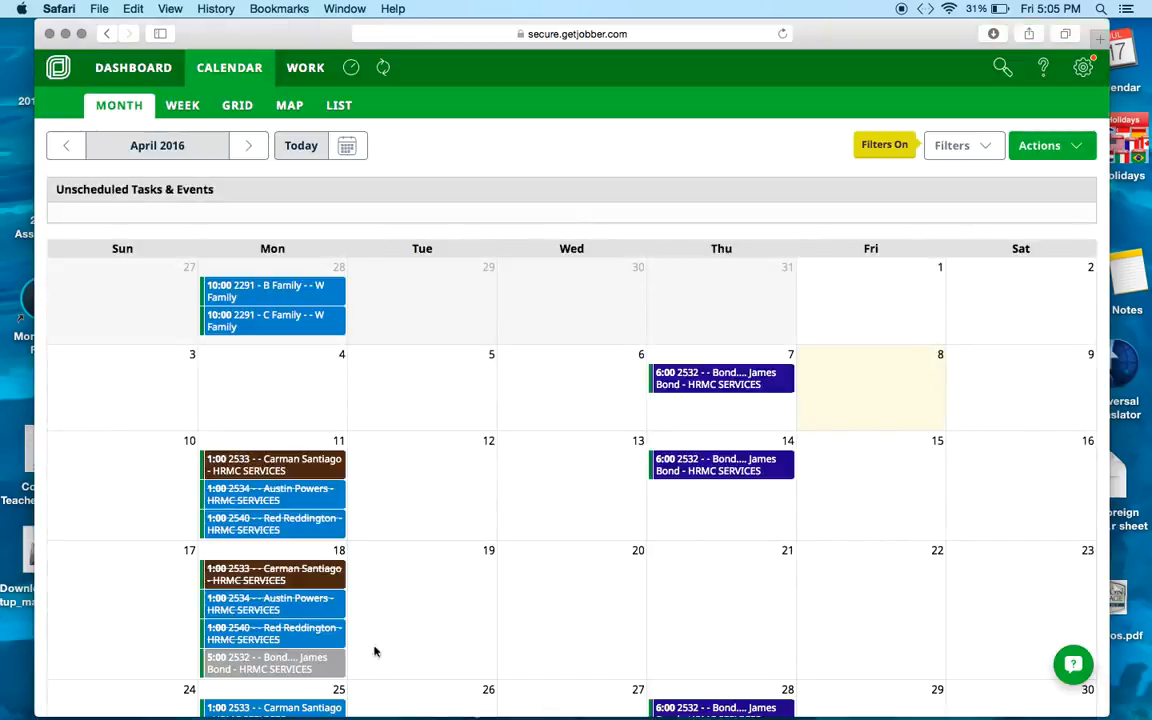
{"action": "scroll", "coordinate": [399, 660], "scroll_direction": "down", "scroll_amount": 5}
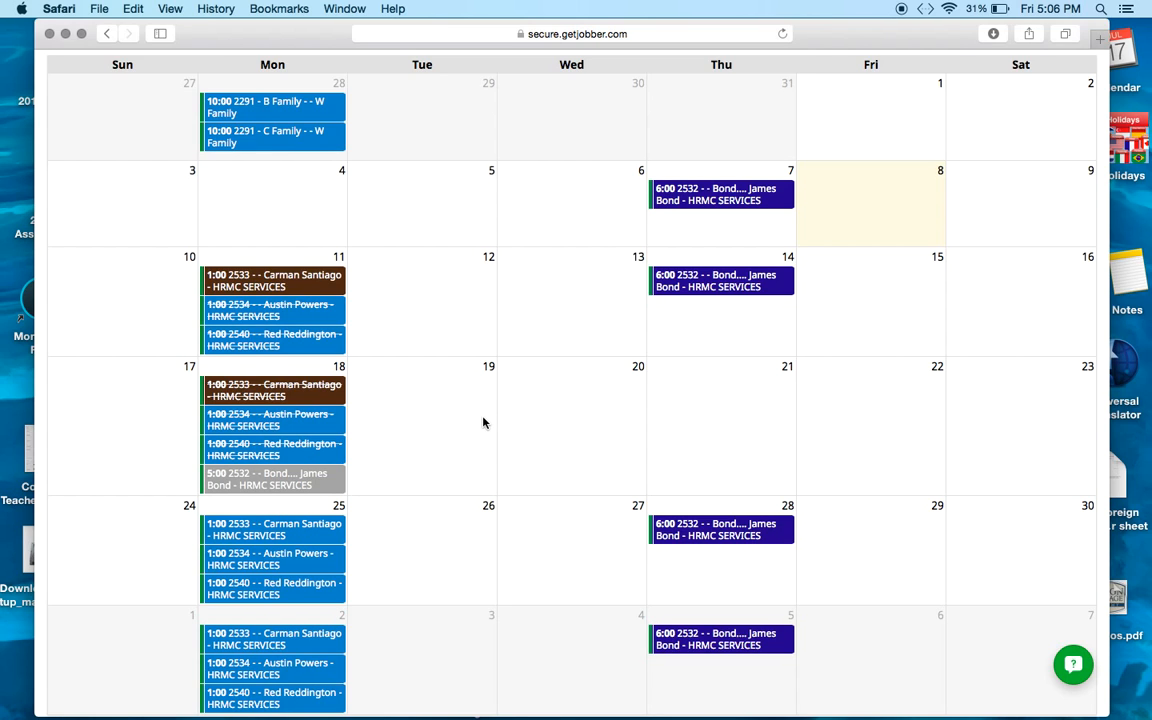
{"action": "scroll", "coordinate": [483, 422], "scroll_direction": "down", "scroll_amount": 3}
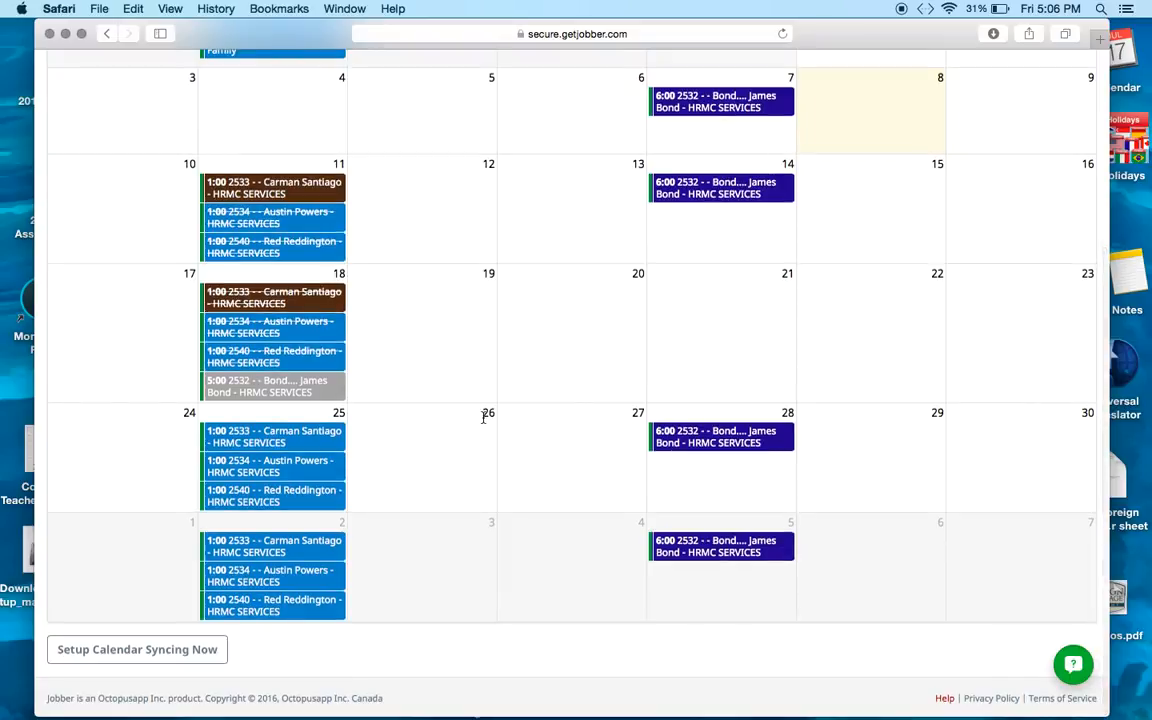